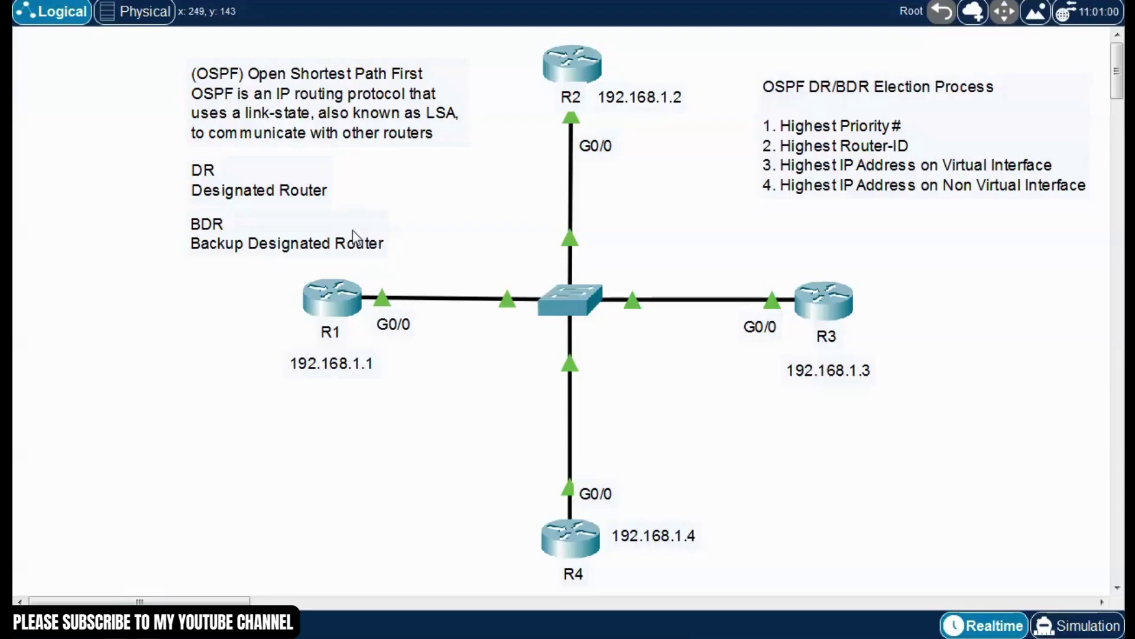
- Move the DR Designated Router label beside R4 and the BDR Backup Designated Router label below R3
{"action": "left_click_drag", "start_coordinate": [288, 191], "coordinate": [489, 555]}
{"action": "left_click_drag", "start_coordinate": [231, 231], "coordinate": [787, 410]}
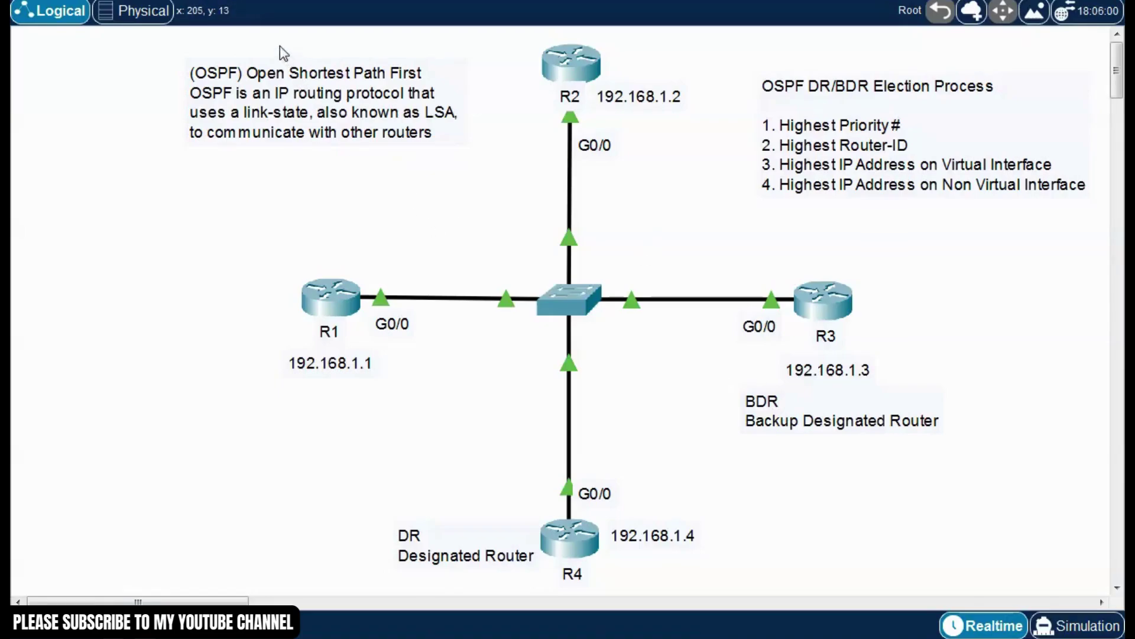
{"action": "left_click_drag", "start_coordinate": [272, 38], "coordinate": [1094, 578]}
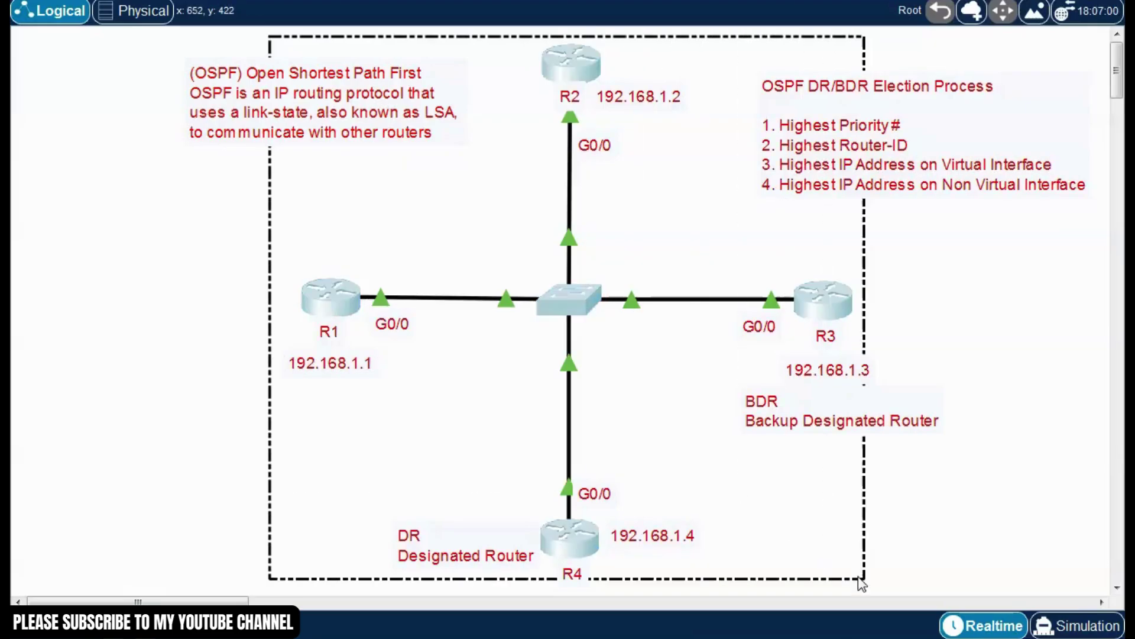
{"action": "left_click", "coordinate": [647, 383]}
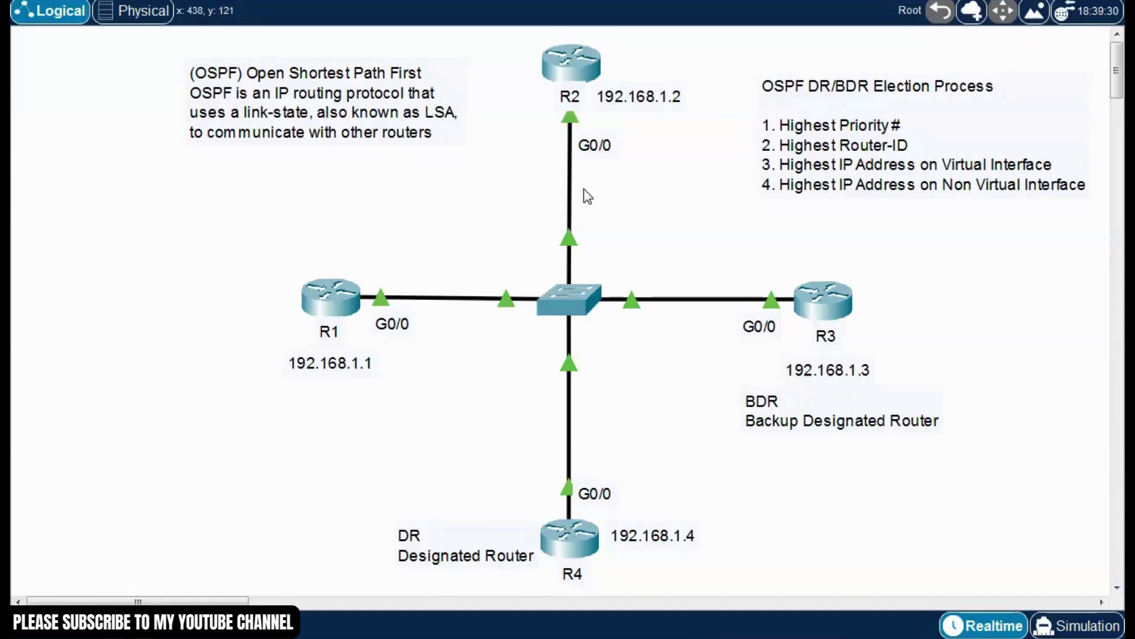
{"action": "mouse_move", "coordinate": [575, 68]}
{"action": "left_click_drag", "start_coordinate": [474, 448], "coordinate": [556, 510]}
{"action": "left_click", "coordinate": [678, 452]}
{"action": "left_click_drag", "start_coordinate": [484, 431], "coordinate": [689, 565]}
{"action": "left_click", "coordinate": [792, 526]}
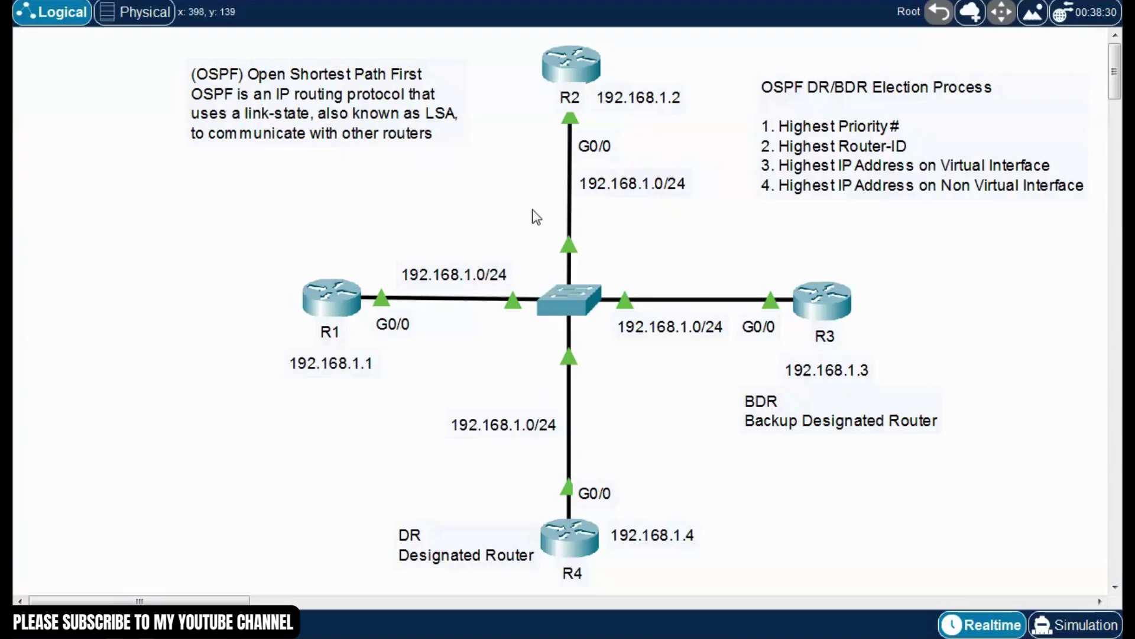
{"action": "left_click_drag", "start_coordinate": [462, 177], "coordinate": [707, 441]}
{"action": "left_click", "coordinate": [680, 427]}
- Open R1's command line in a widened window and enter global configuration mode
{"action": "left_click", "coordinate": [330, 309]}
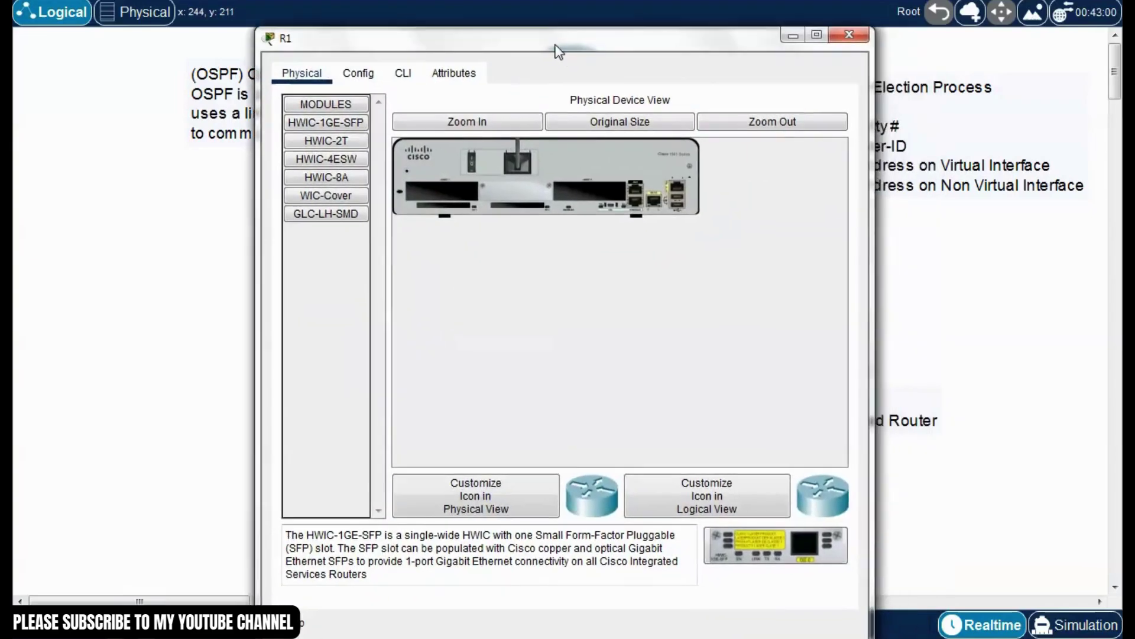
{"action": "left_click_drag", "start_coordinate": [559, 52], "coordinate": [537, 32]}
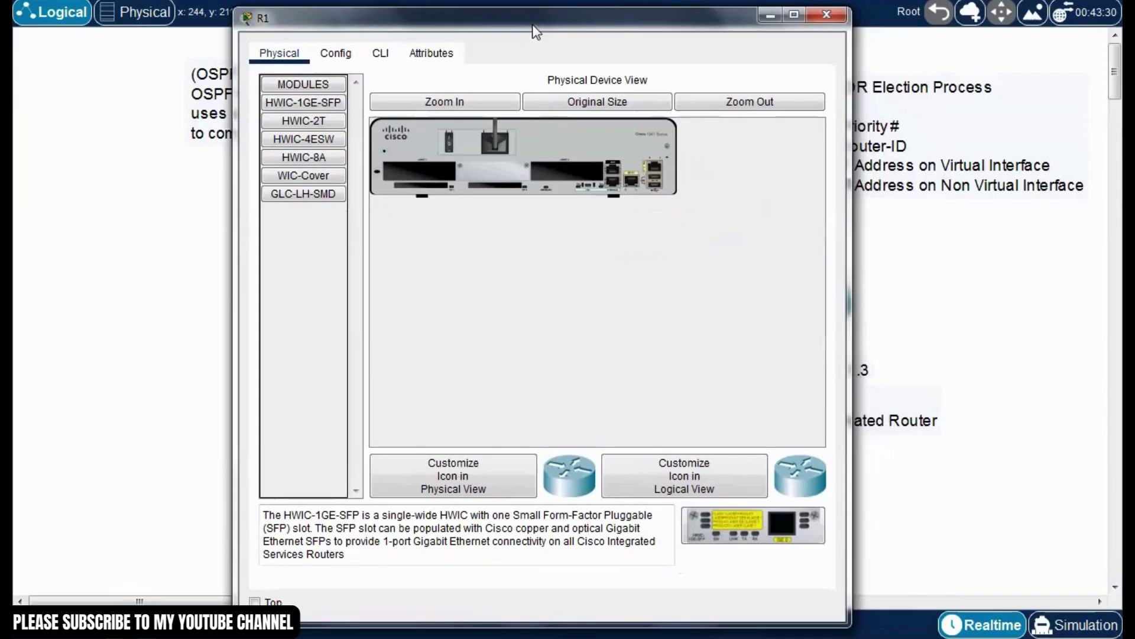
{"action": "left_click", "coordinate": [380, 52]}
{"action": "left_click_drag", "start_coordinate": [846, 296], "coordinate": [991, 295]}
{"action": "key", "text": "Return"}
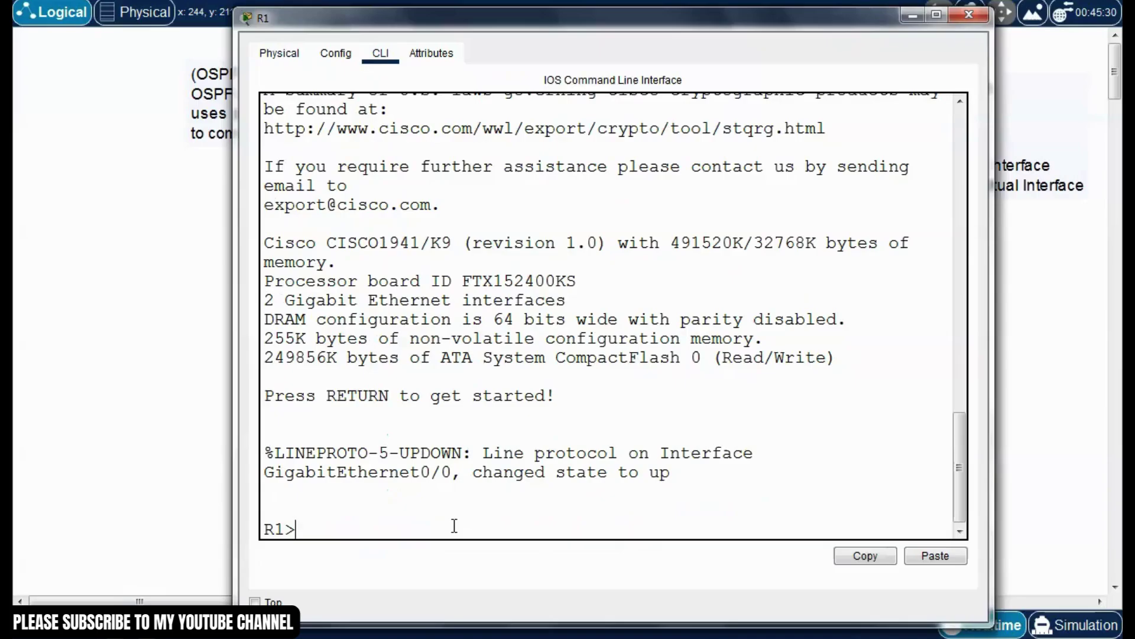
{"action": "type", "text": "enable"}
{"action": "key", "text": "Return"}
{"action": "type", "text": "conf t"}
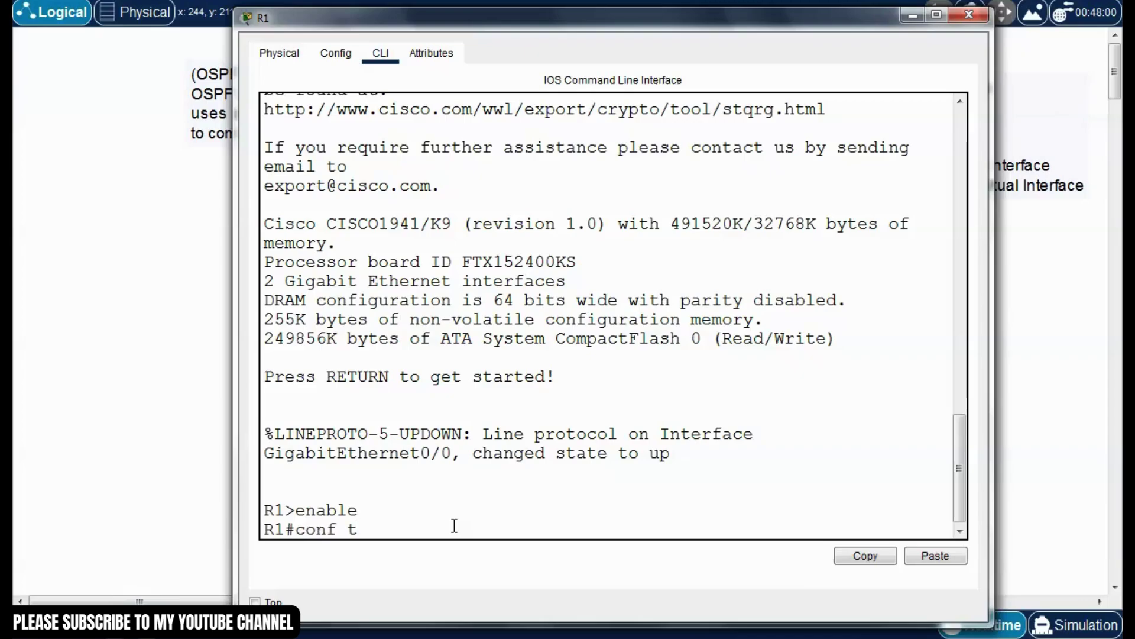
{"action": "key", "text": "Return"}
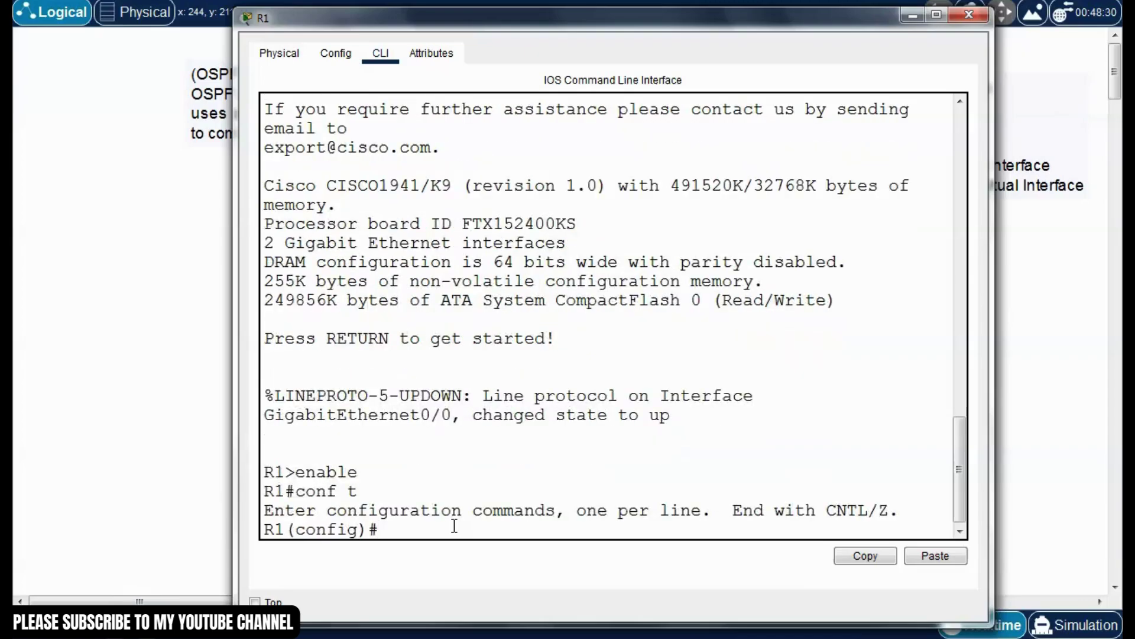
- Start OSPF process 1 on R1 and run network 192.168.1.0 0.0.0.255 area 1, copying that network command for reuse
{"action": "type", "text": "router "}
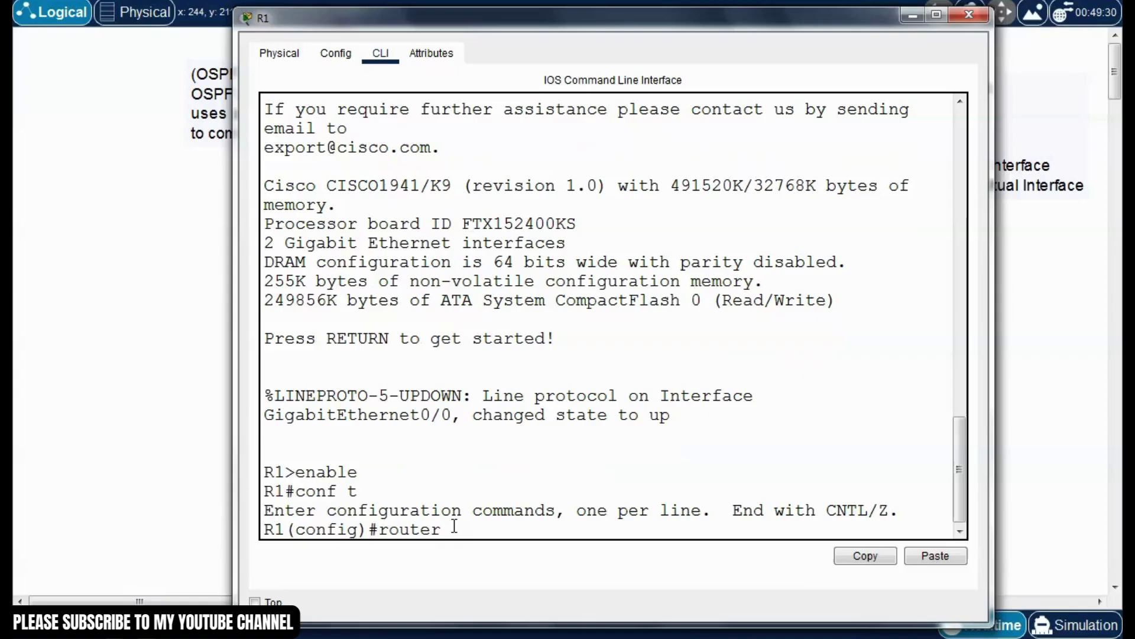
{"action": "type", "text": "ospf 1"}
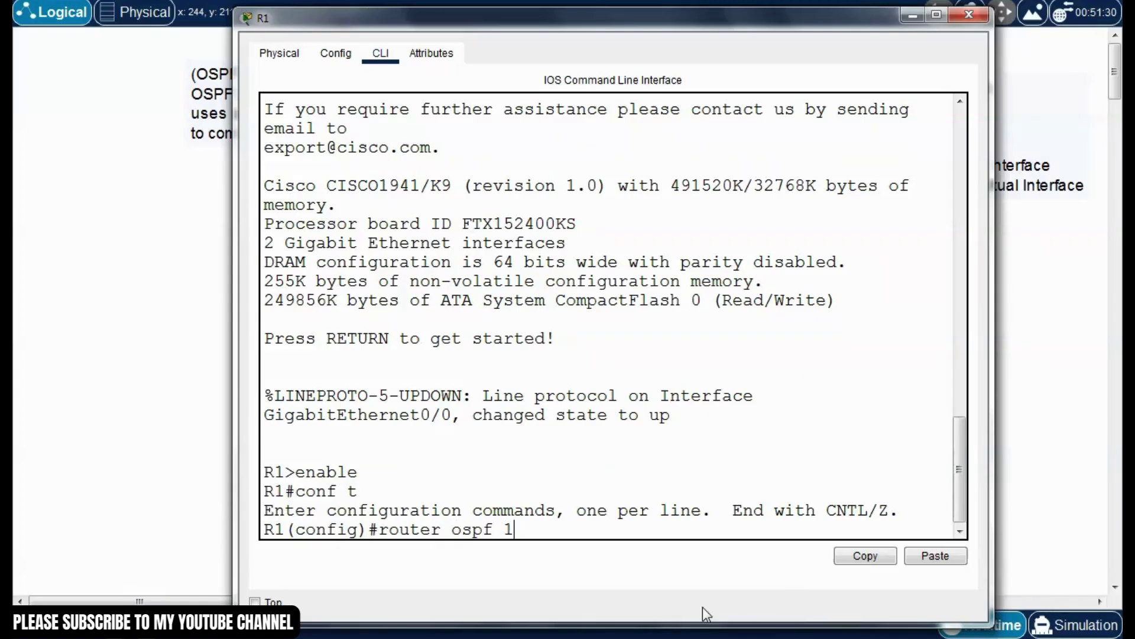
{"action": "key", "text": "Return"}
{"action": "type", "text": "networks"}
{"action": "key", "text": "BackSpace"}
{"action": "type", "text": "192.168.1.0"}
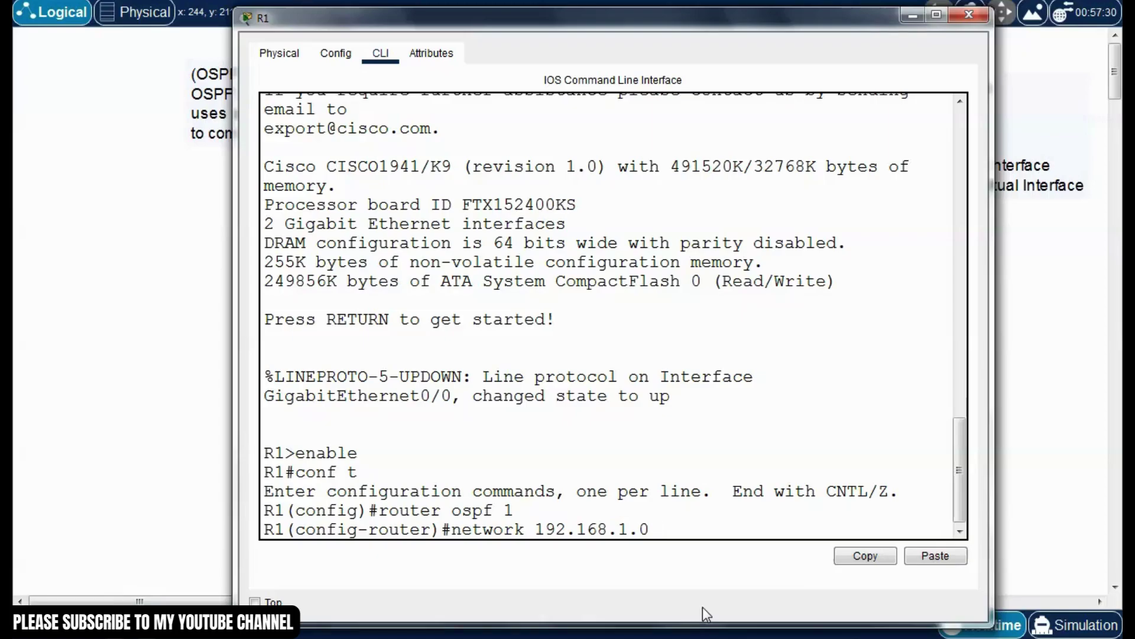
{"action": "type", "text": " 0.0.0.255 area 1"}
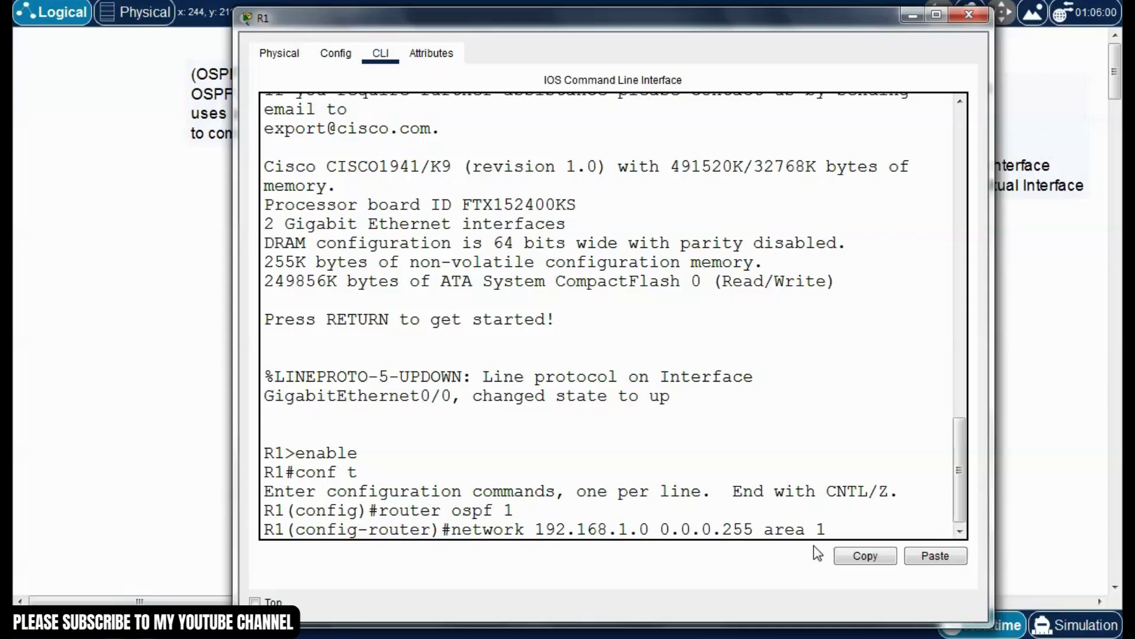
{"action": "left_click_drag", "start_coordinate": [826, 528], "coordinate": [451, 529]}
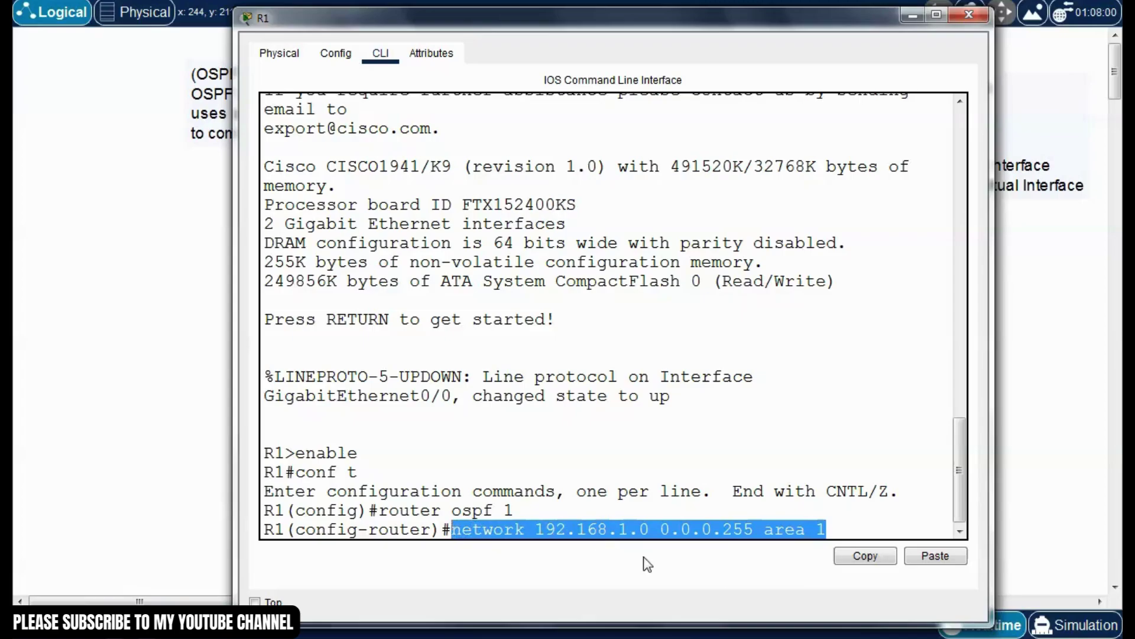
{"action": "left_click", "coordinate": [863, 556]}
{"action": "left_click", "coordinate": [836, 530]}
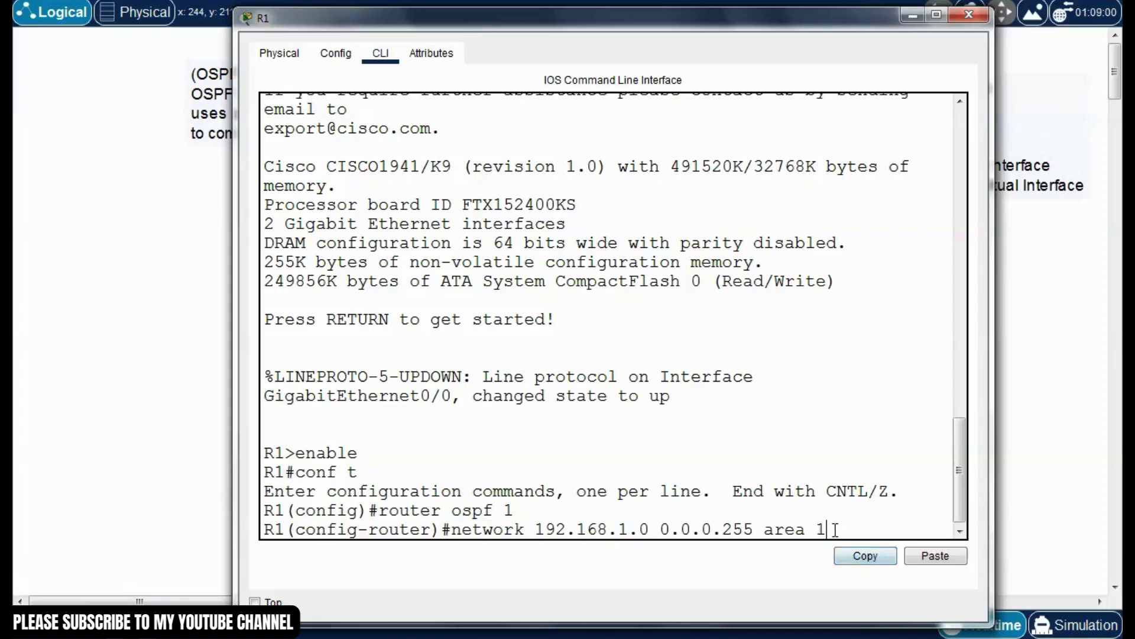
{"action": "key", "text": "Return"}
- Leave configuration mode on R1 and save its configuration with write
{"action": "key", "text": "ctrl+z"}
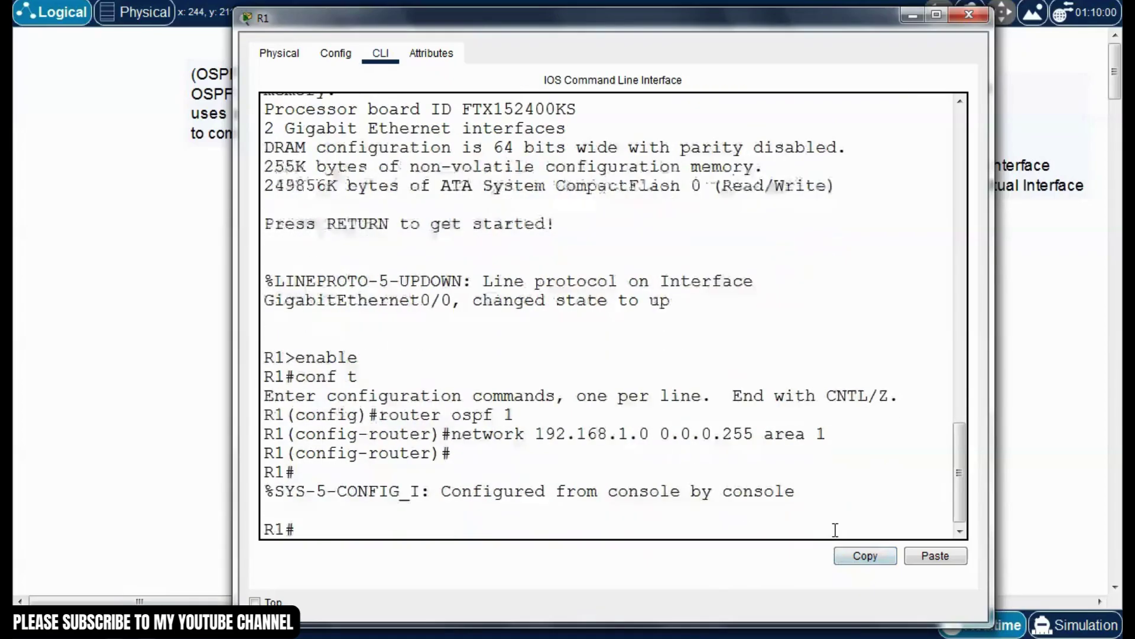
{"action": "type", "text": "write"}
{"action": "key", "text": "Return"}
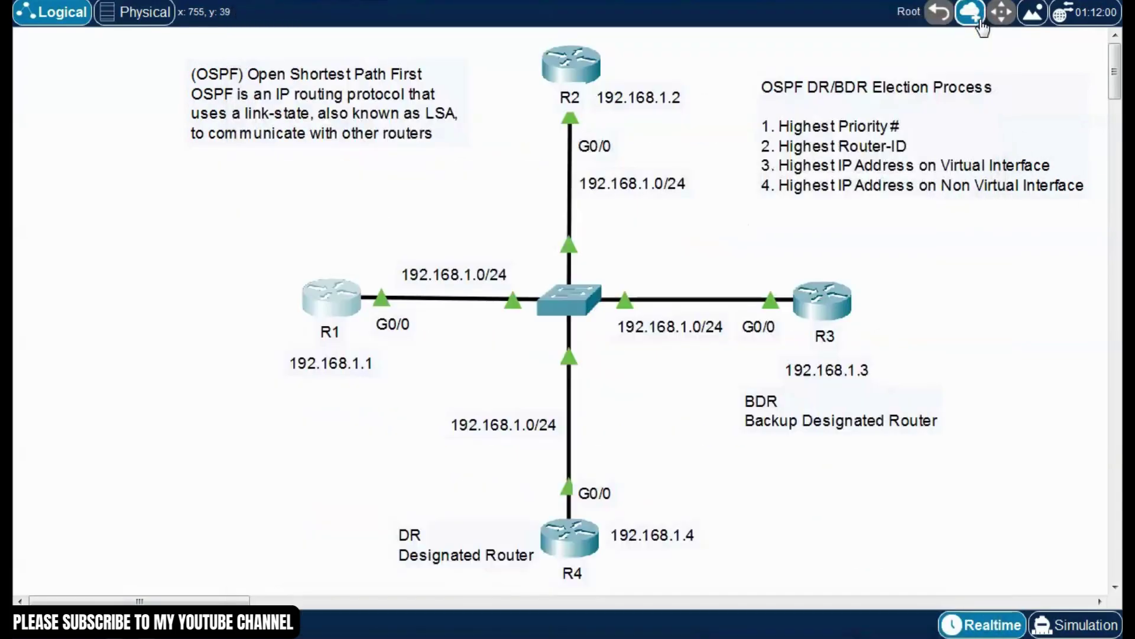
- Open R2's command line and enter global configuration mode
{"action": "left_click", "coordinate": [567, 76]}
{"action": "left_click_drag", "start_coordinate": [609, 68], "coordinate": [531, 33]}
{"action": "left_click", "coordinate": [369, 67]}
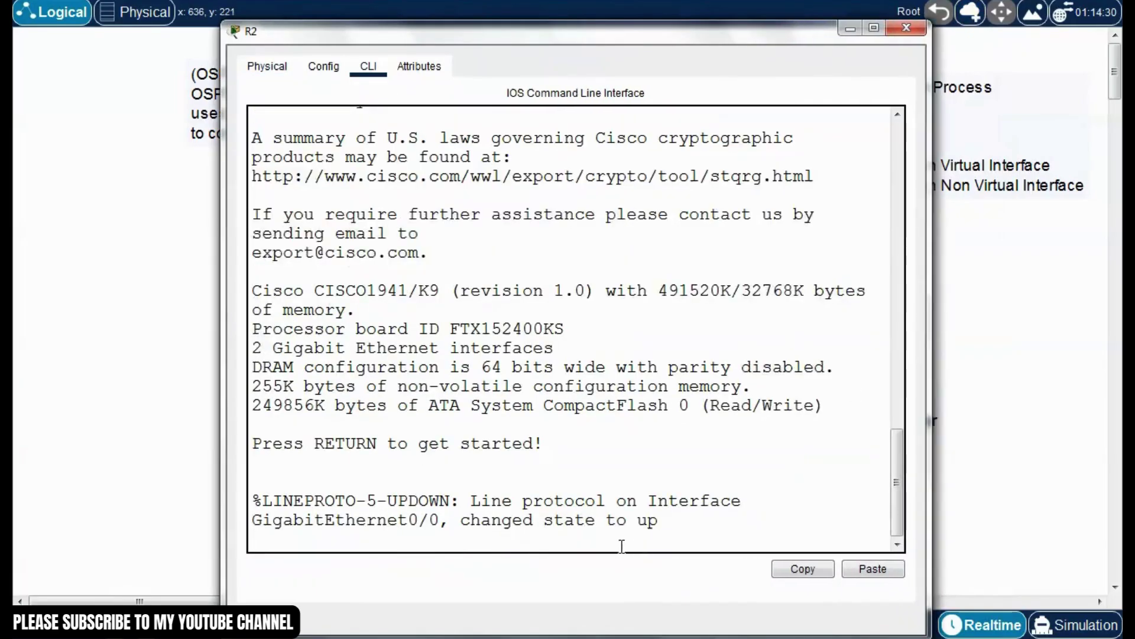
{"action": "key", "text": "Return"}
{"action": "type", "text": "enable"}
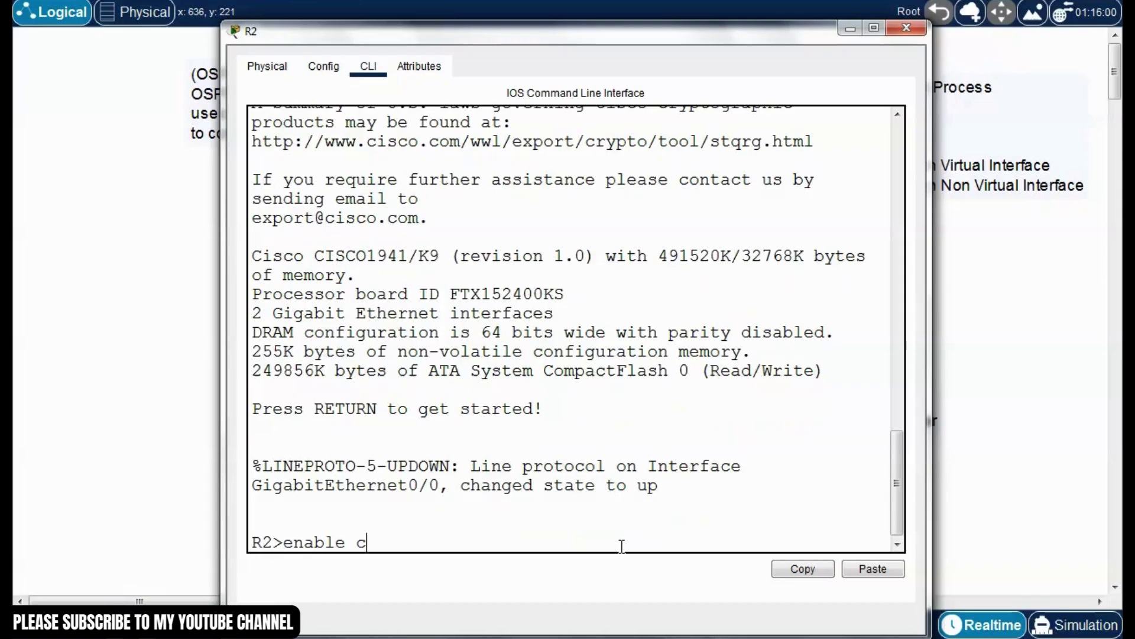
{"action": "key", "text": "Return"}
{"action": "type", "text": "conf t"}
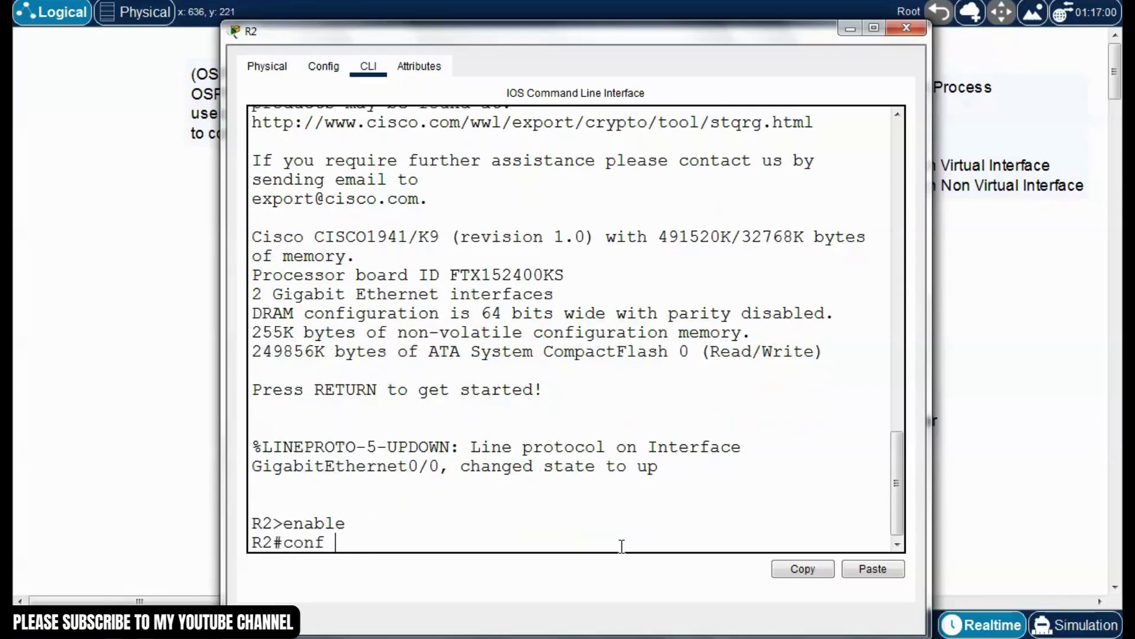
{"action": "key", "text": "Return"}
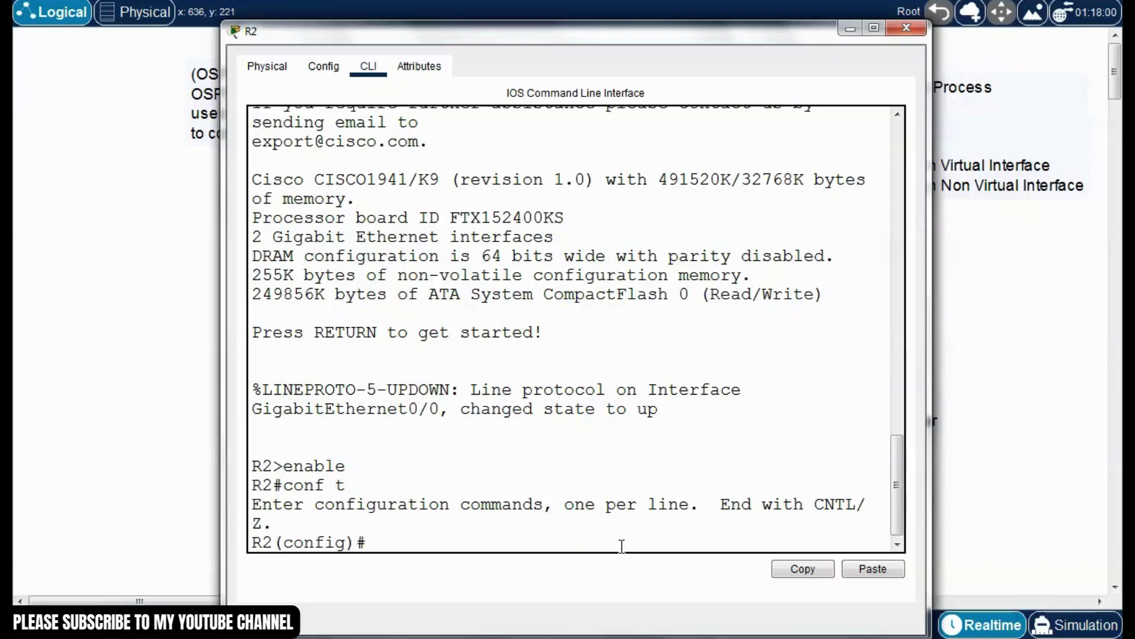
- Try the copied command network 192.168.1.0 0.0.0.255 area 1 in R2's global configuration mode, then recall and erase it
{"action": "left_click", "coordinate": [851, 569]}
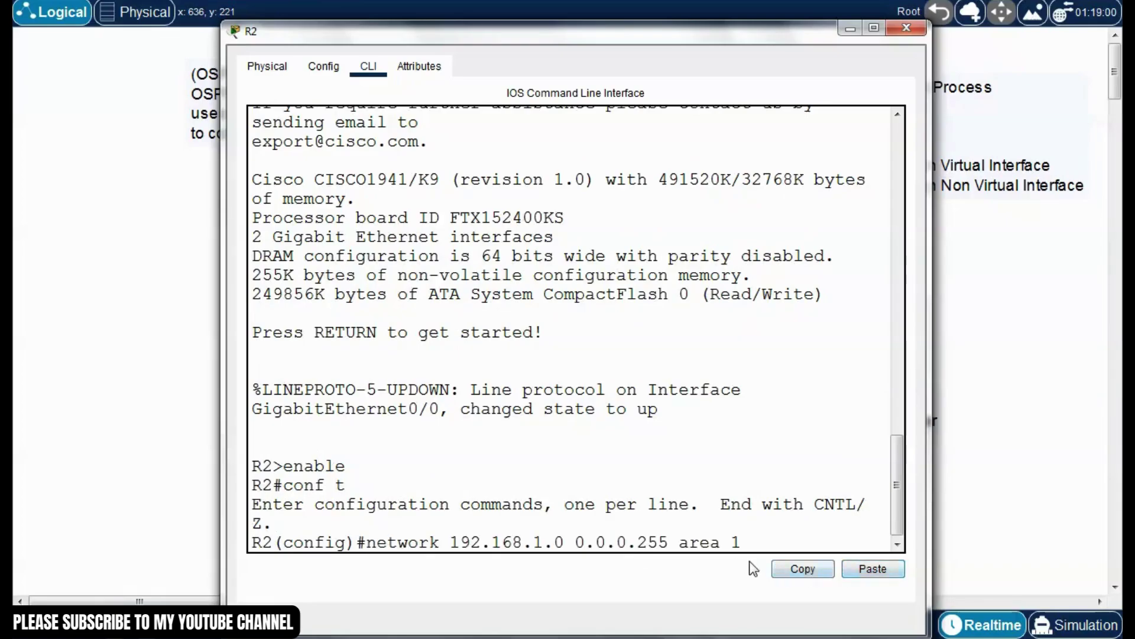
{"action": "key", "text": "Return"}
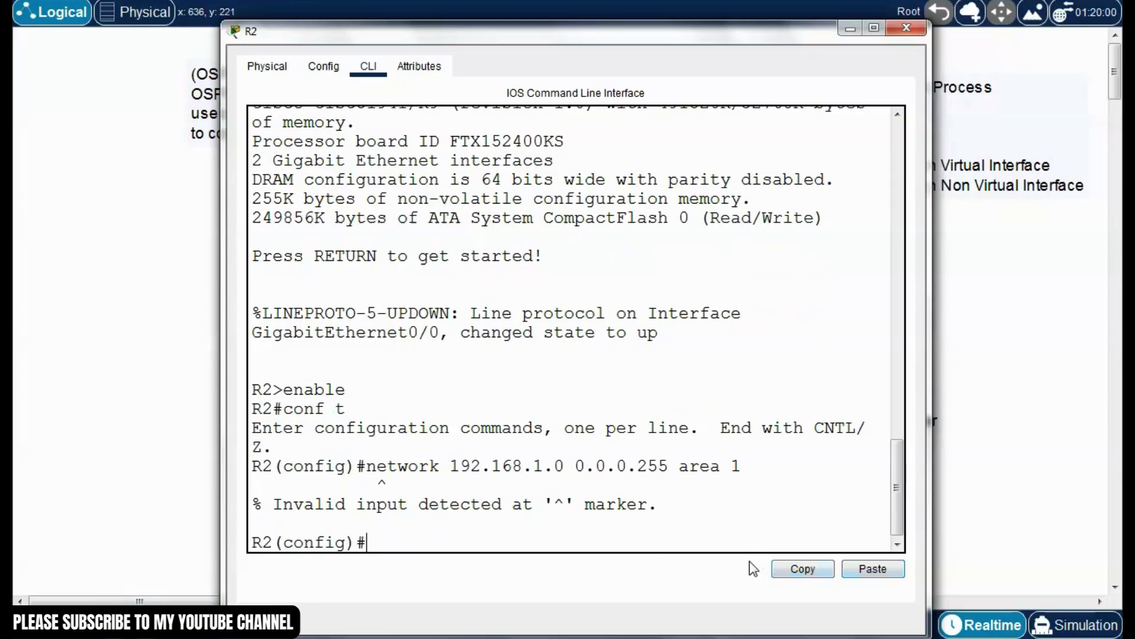
{"action": "key", "text": "Up"}
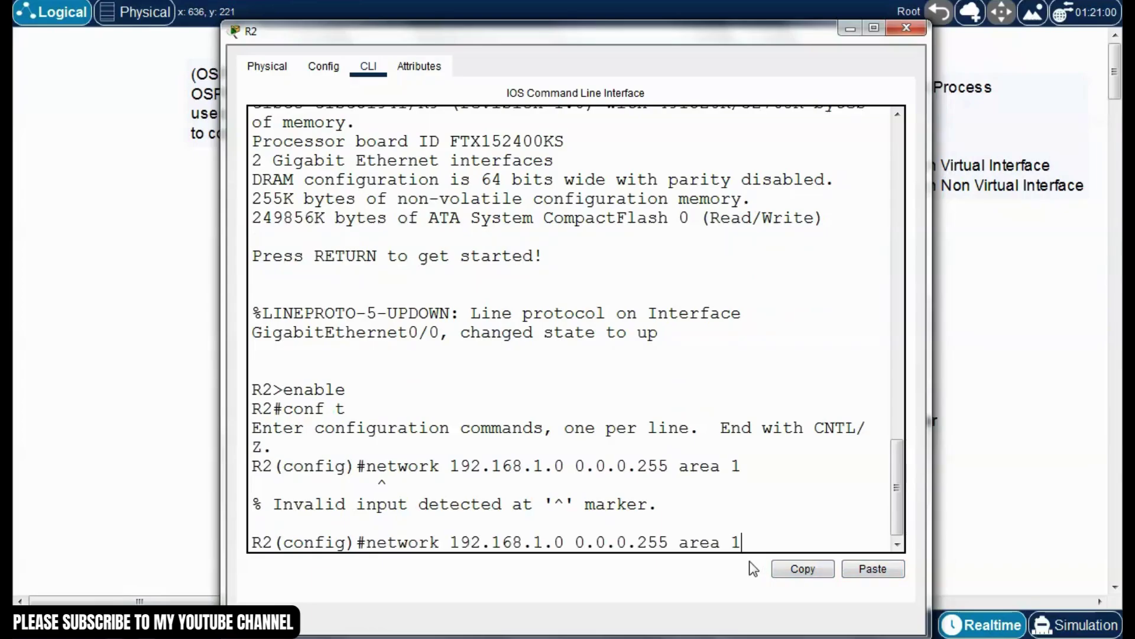
{"action": "key", "text": "BackSpace"}
{"action": "key", "text": "BackSpace"}
{"action": "key", "text": "BackSpace"}
{"action": "key", "text": "BackSpace"}
{"action": "key", "text": "BackSpace"}
{"action": "key", "text": "BackSpace"}
{"action": "key", "text": "BackSpace"}
{"action": "key", "text": "BackSpace"}
{"action": "key", "text": "BackSpace"}
{"action": "key", "text": "BackSpace"}
{"action": "key", "text": "BackSpace"}
{"action": "key", "text": "BackSpace"}
{"action": "key", "text": "BackSpace"}
{"action": "key", "text": "BackSpace"}
{"action": "key", "text": "BackSpace"}
{"action": "key", "text": "BackSpace"}
{"action": "key", "text": "BackSpace"}
{"action": "key", "text": "BackSpace"}
{"action": "key", "text": "BackSpace"}
{"action": "key", "text": "BackSpace"}
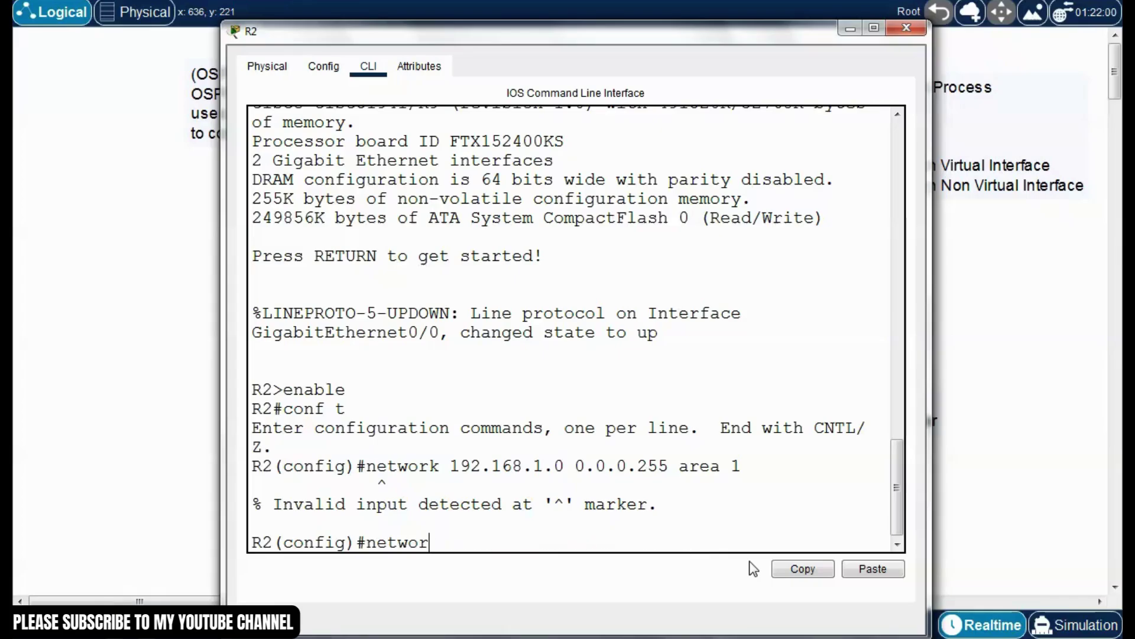
- Start OSPF process 1 on R2 and advertise network 192.168.1.0 0.0.0.255 in area 1 using the copied command
{"action": "type", "text": "router ospf 1"}
{"action": "key", "text": "Return"}
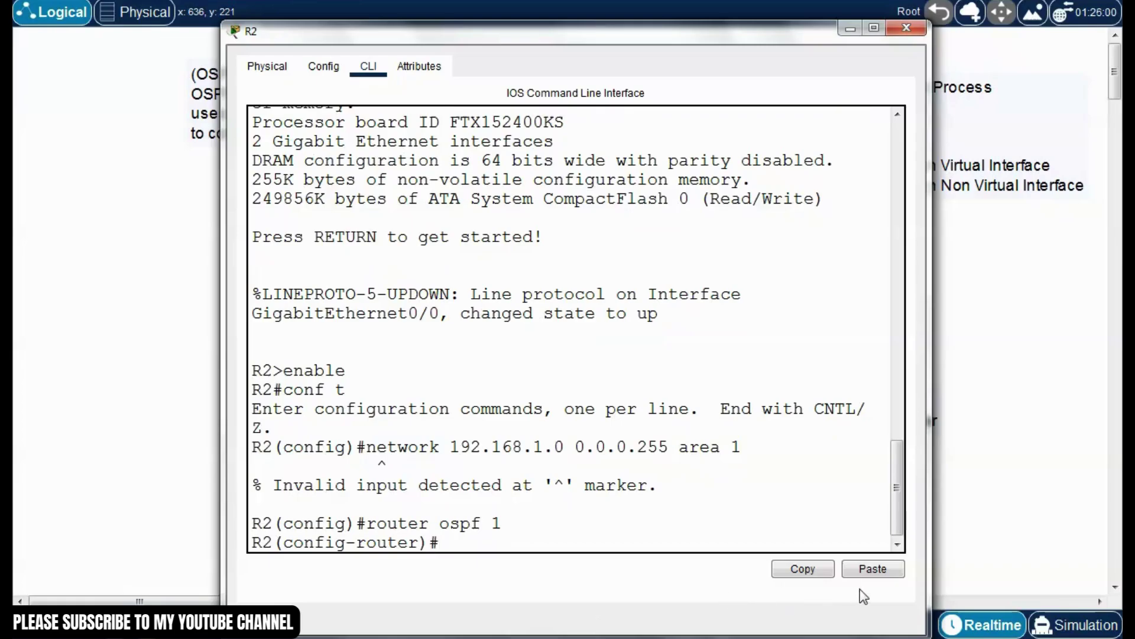
{"action": "left_click", "coordinate": [871, 569]}
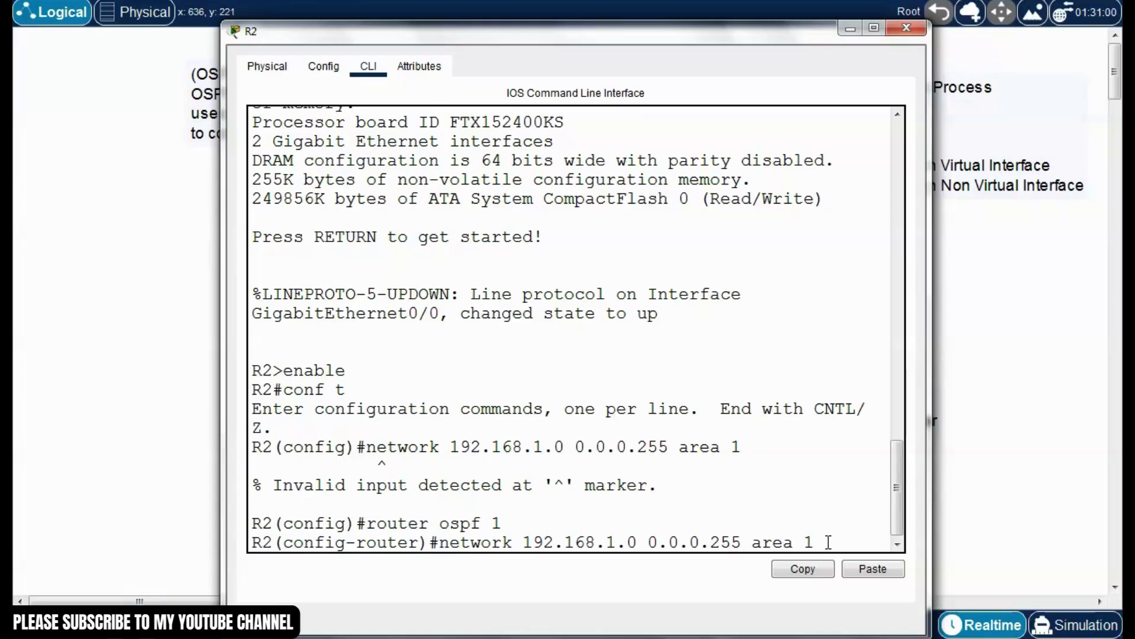
{"action": "key", "text": "Return"}
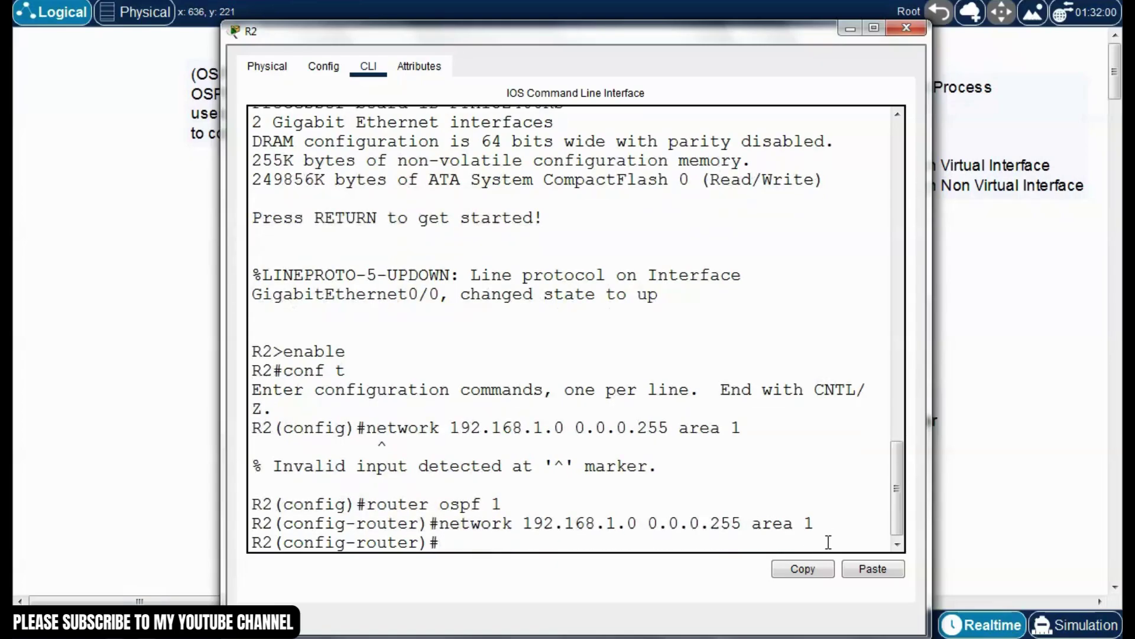
- Leave configuration mode on R2, save its configuration with write, and close the router's window
{"action": "key", "text": "ctrl+z"}
{"action": "key", "text": "Return"}
{"action": "type", "text": "write"}
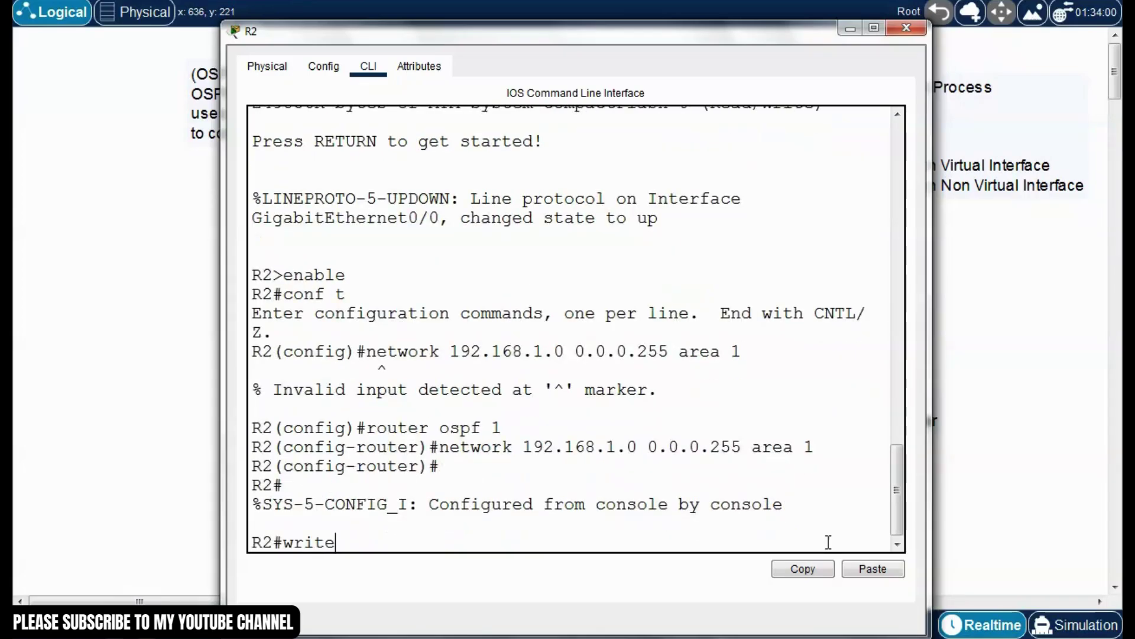
{"action": "key", "text": "Return"}
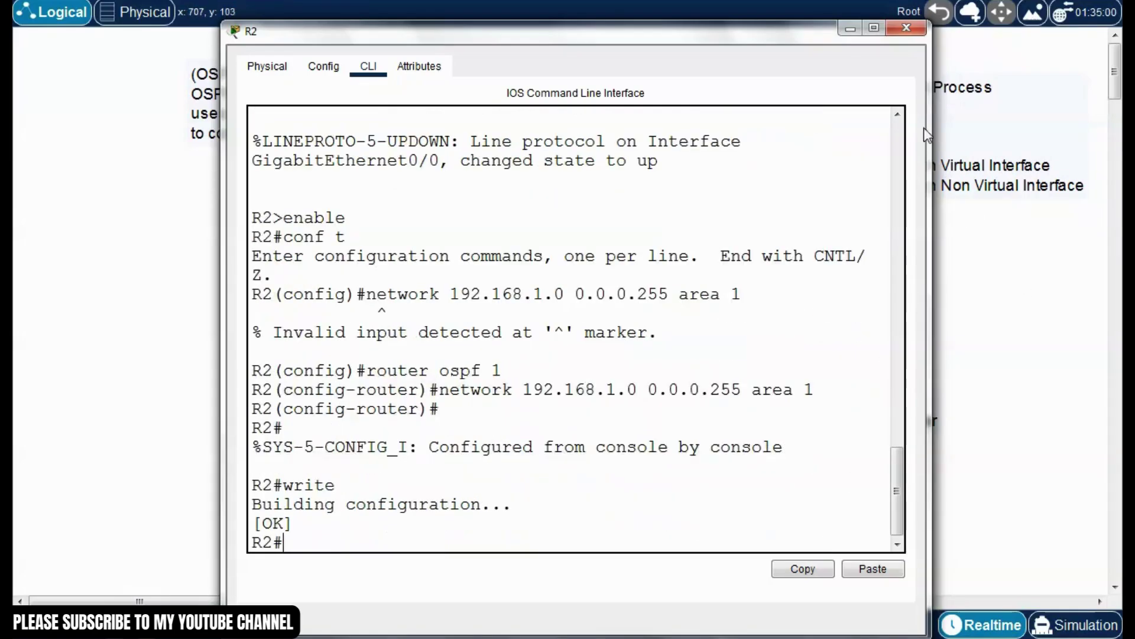
{"action": "left_click", "coordinate": [907, 28]}
- Open R3's command line, widen its window, and enter global configuration mode
{"action": "left_click", "coordinate": [792, 322]}
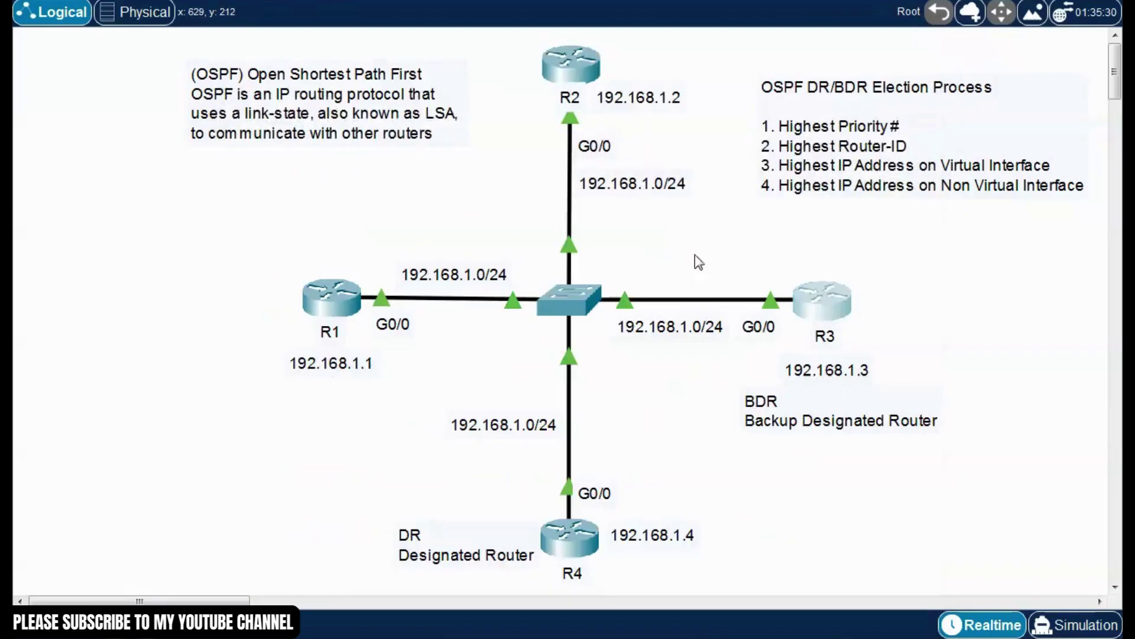
{"action": "left_click_drag", "start_coordinate": [570, 82], "coordinate": [483, 40]}
{"action": "left_click", "coordinate": [374, 60]}
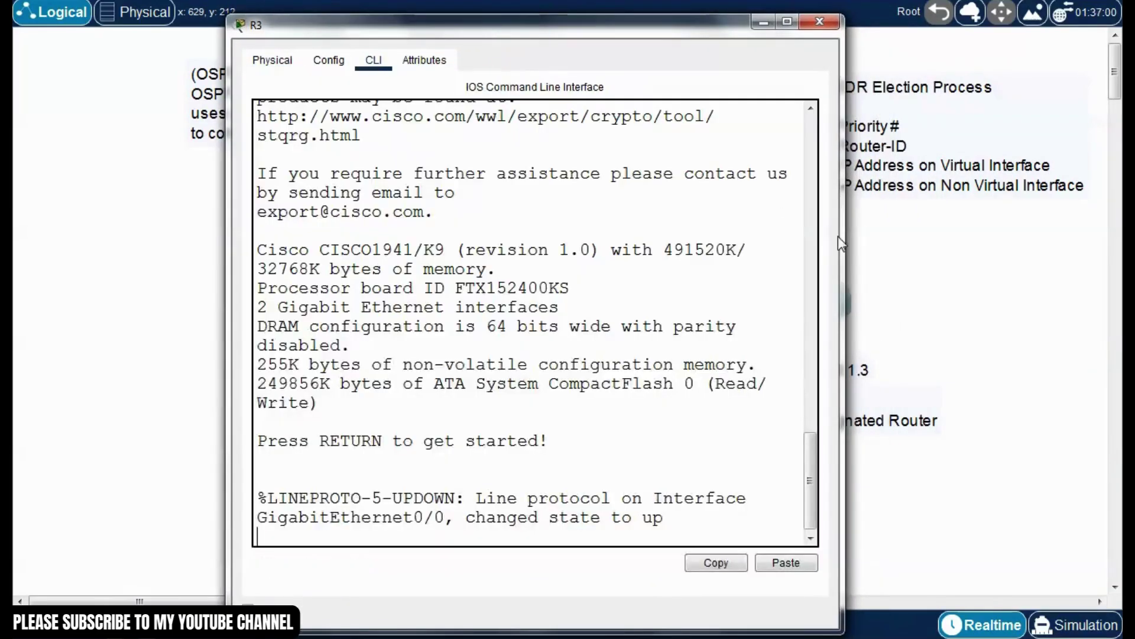
{"action": "left_click_drag", "start_coordinate": [848, 264], "coordinate": [975, 266]}
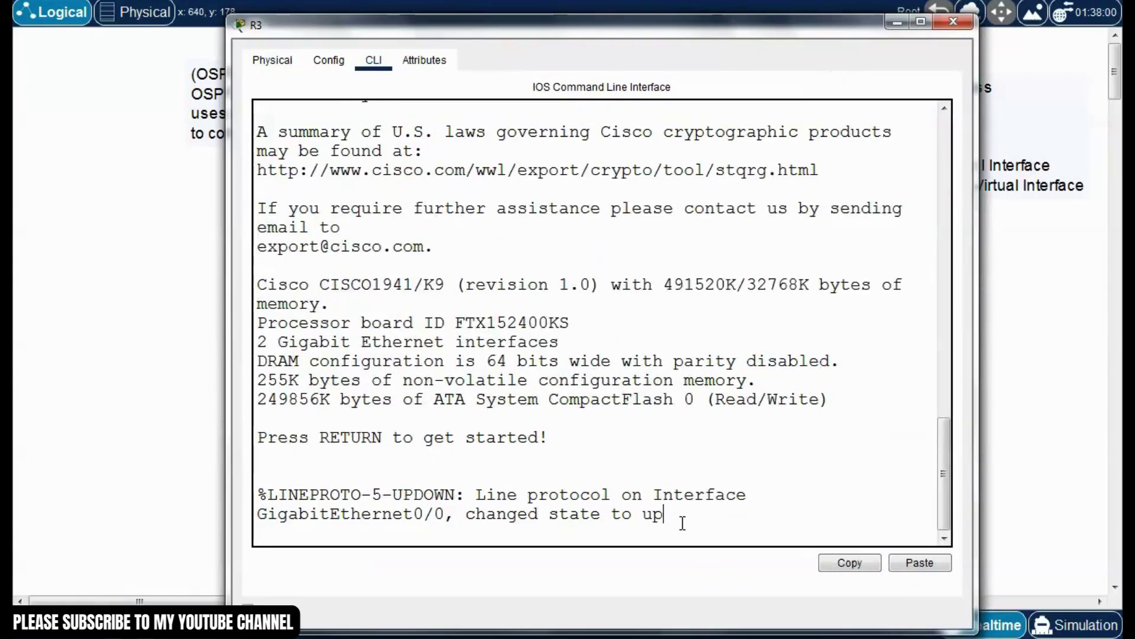
{"action": "key", "text": "Return"}
{"action": "type", "text": "enable"}
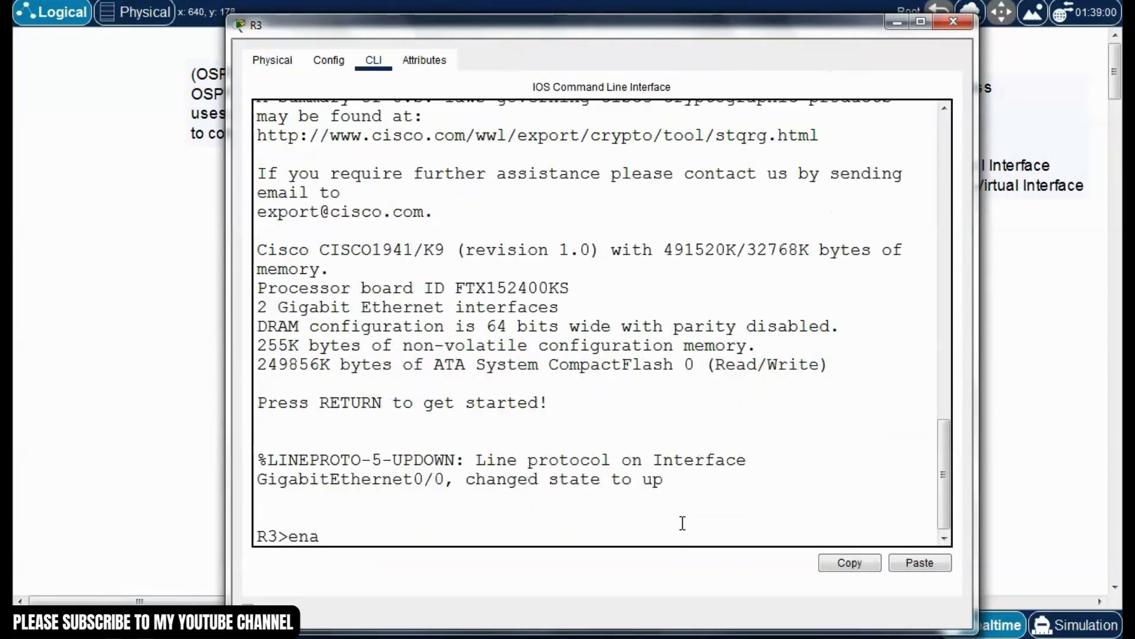
{"action": "key", "text": "Return"}
{"action": "type", "text": "conf t"}
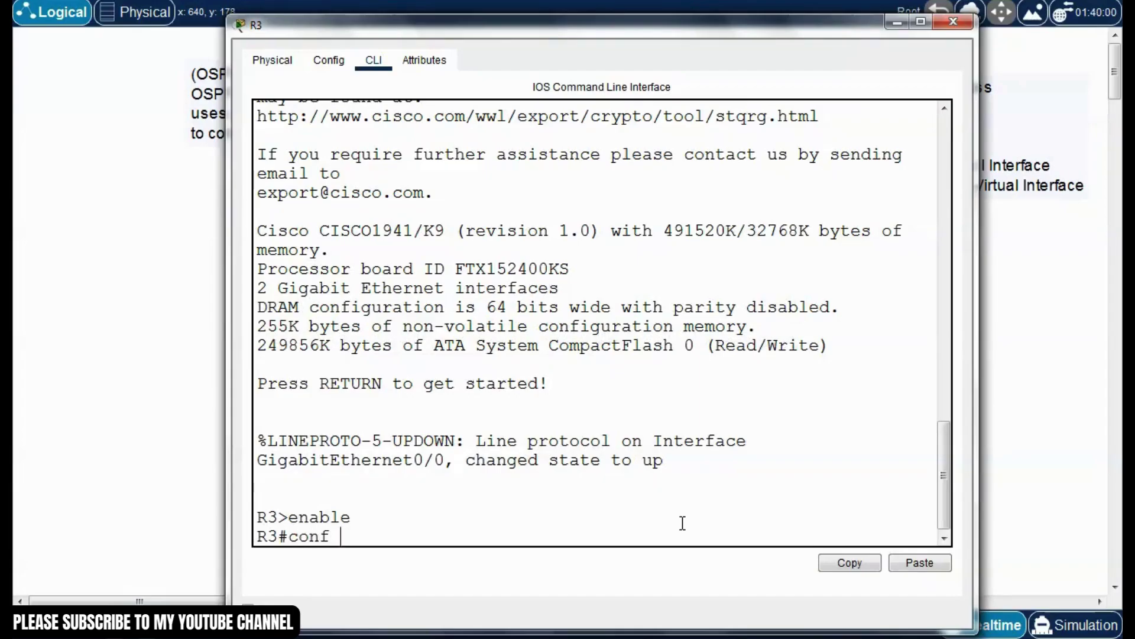
{"action": "key", "text": "Return"}
- Start OSPF process 1 on R3 and advertise it with the copied command network 192.168.1.0 0.0.0.255 area 1
{"action": "type", "text": "router os"}
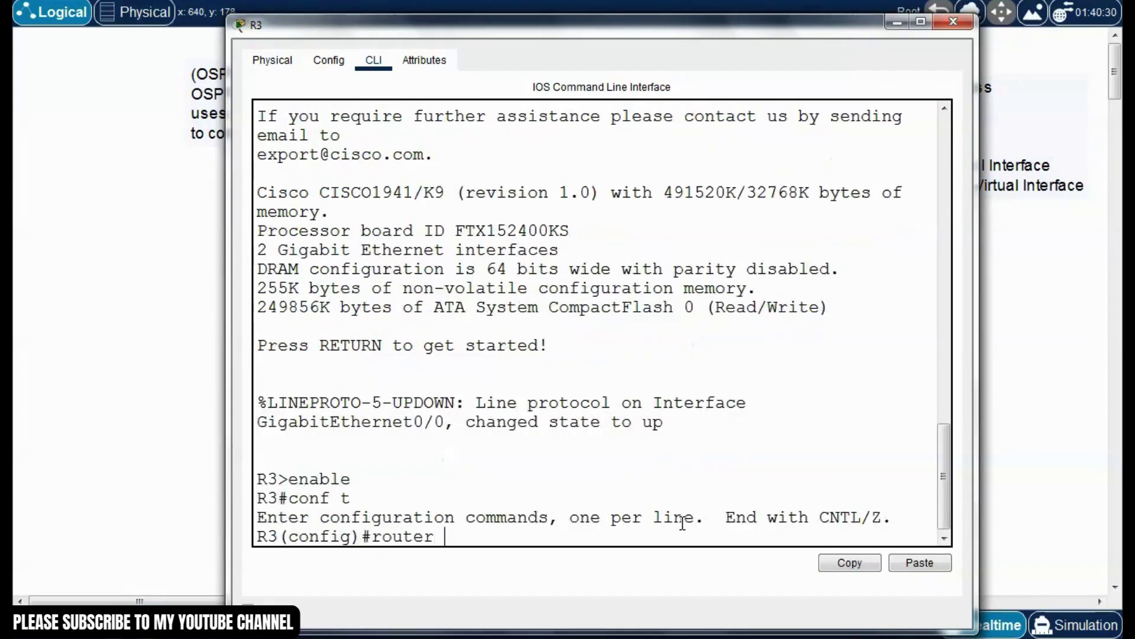
{"action": "key", "text": "Tab"}
{"action": "type", "text": "1"}
{"action": "key", "text": "Return"}
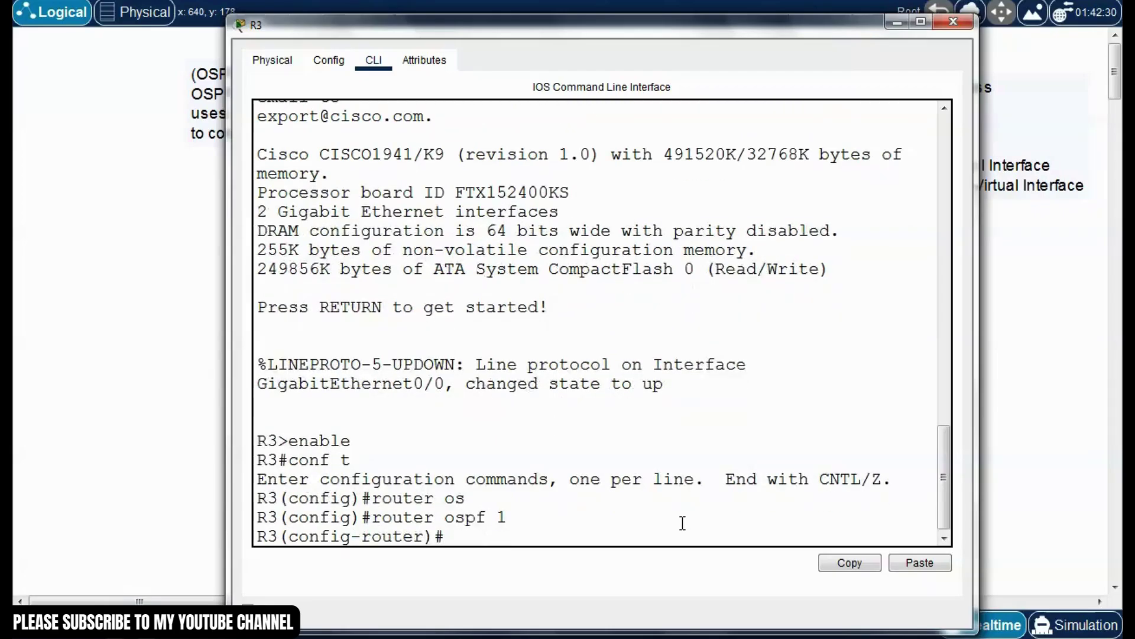
{"action": "left_click", "coordinate": [914, 565]}
{"action": "key", "text": "Return"}
- Leave configuration mode on R3, save its configuration with write, and close the router's window
{"action": "key", "text": "ctrl+z"}
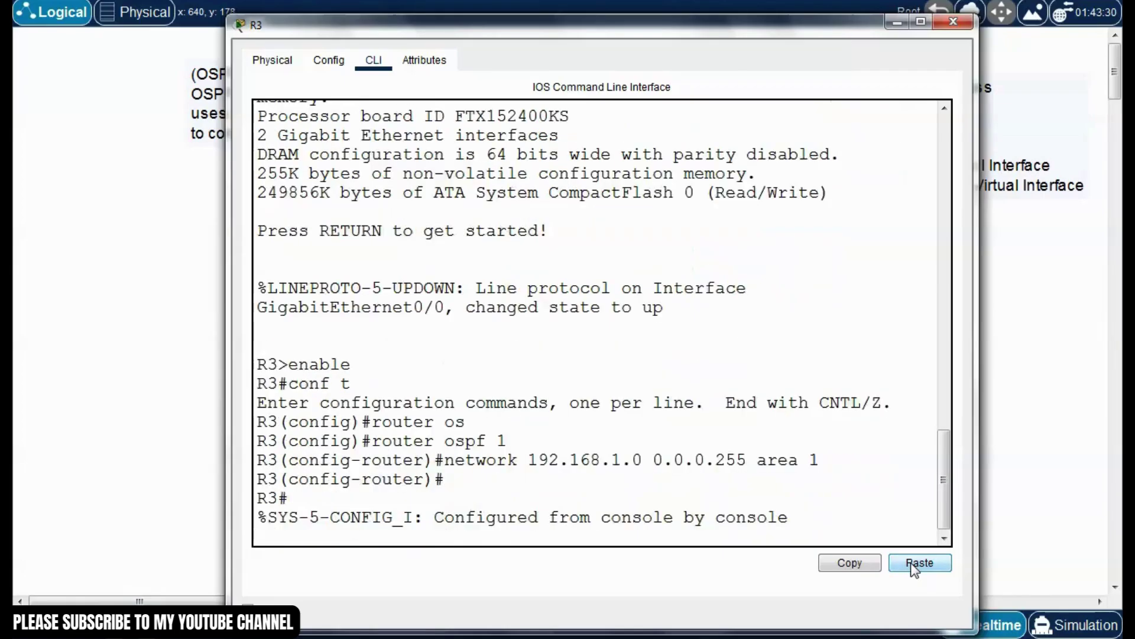
{"action": "type", "text": "write"}
{"action": "key", "text": "Return"}
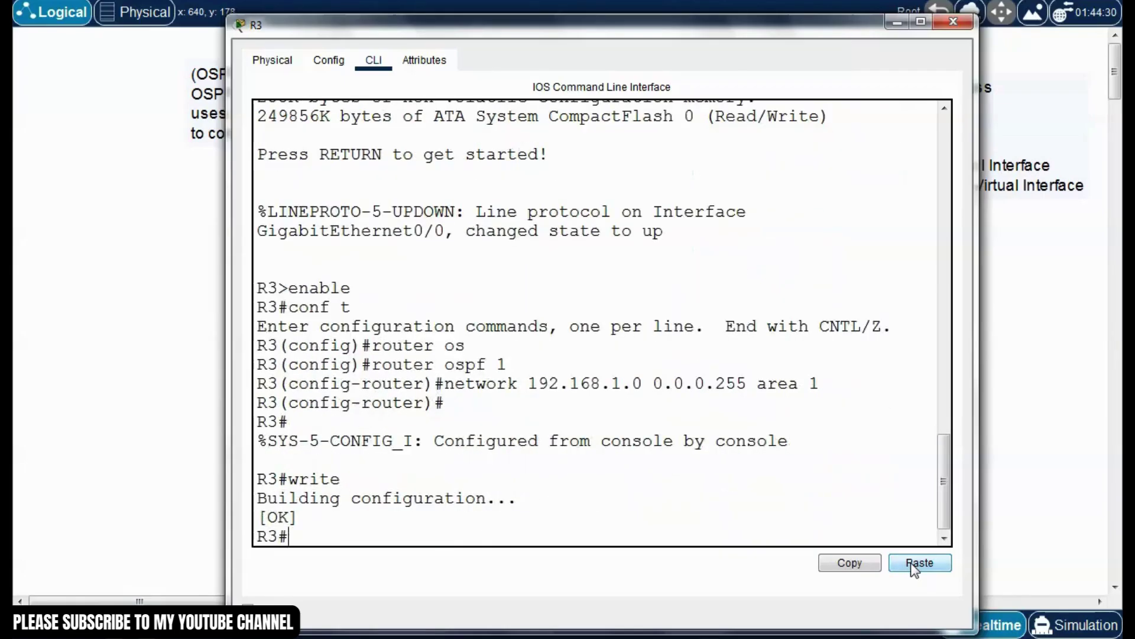
{"action": "left_click", "coordinate": [954, 23]}
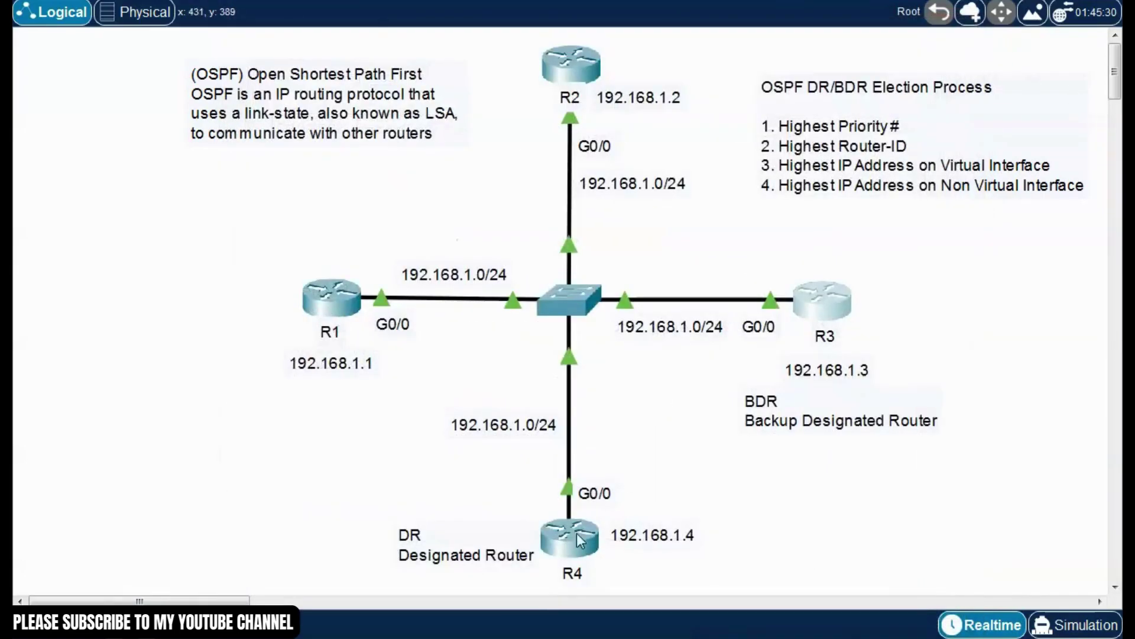
- Open R4's command line and enter global configuration mode
{"action": "left_click", "coordinate": [584, 533]}
{"action": "left_click_drag", "start_coordinate": [677, 76], "coordinate": [620, 30]}
{"action": "left_click", "coordinate": [435, 363]}
{"action": "key", "text": "Return"}
{"action": "type", "text": "enable"}
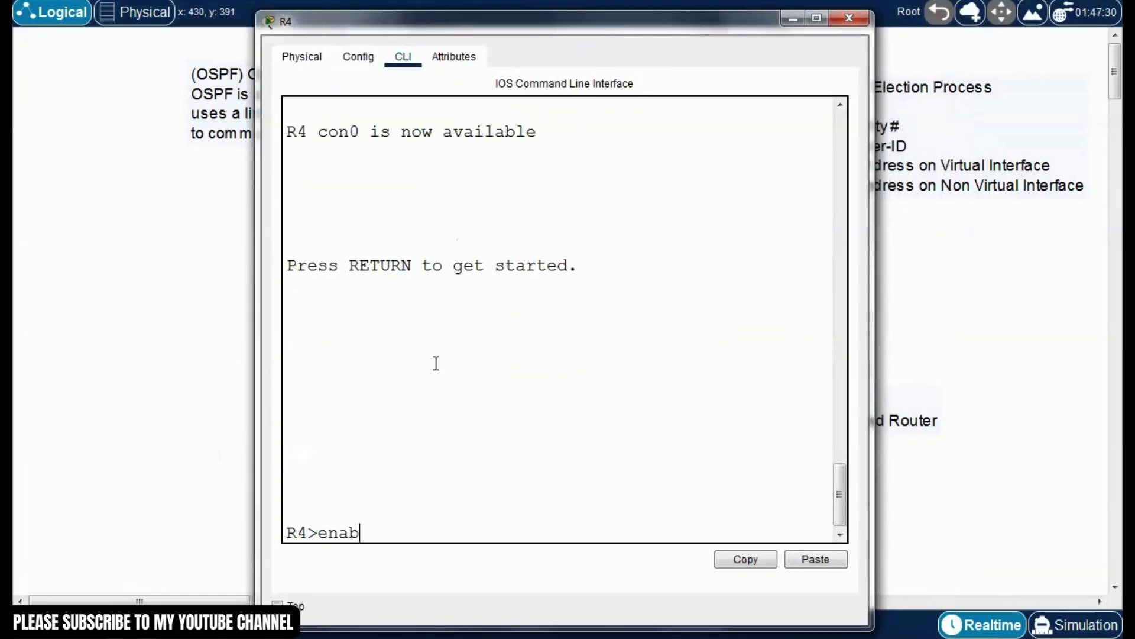
{"action": "key", "text": "Return"}
{"action": "type", "text": "conf t"}
{"action": "key", "text": "Return"}
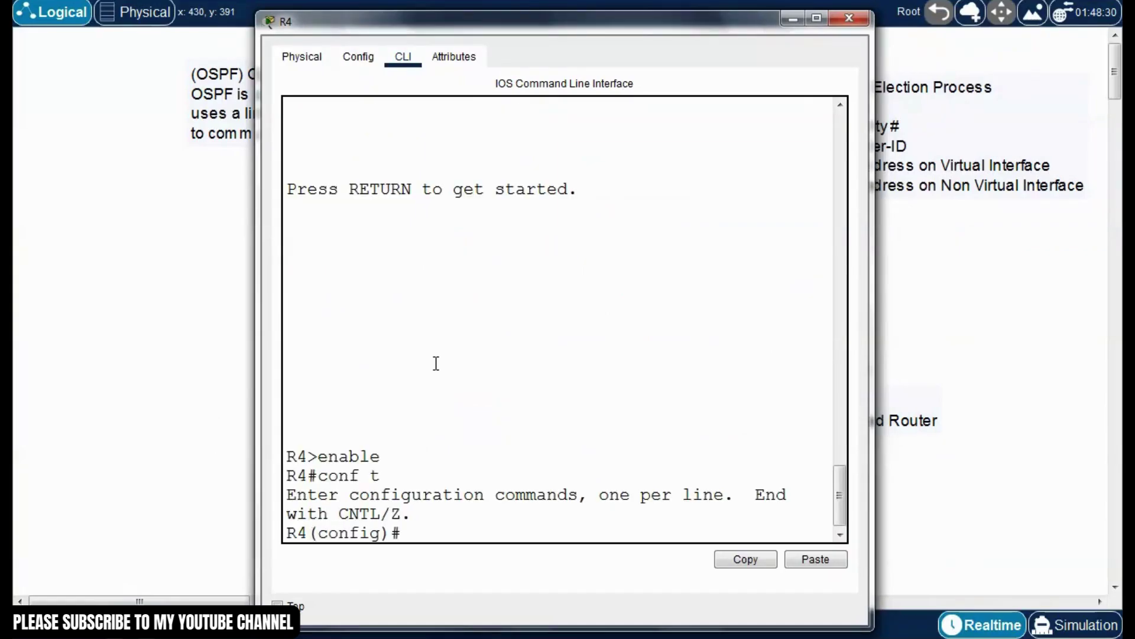
- Start OSPF process 1 on R4 and advertise network 192.168.1.0 0.0.0.255 in area 1 using the copied command
{"action": "type", "text": "router os"}
{"action": "key", "text": "Tab"}
{"action": "type", "text": "1"}
{"action": "key", "text": "Return"}
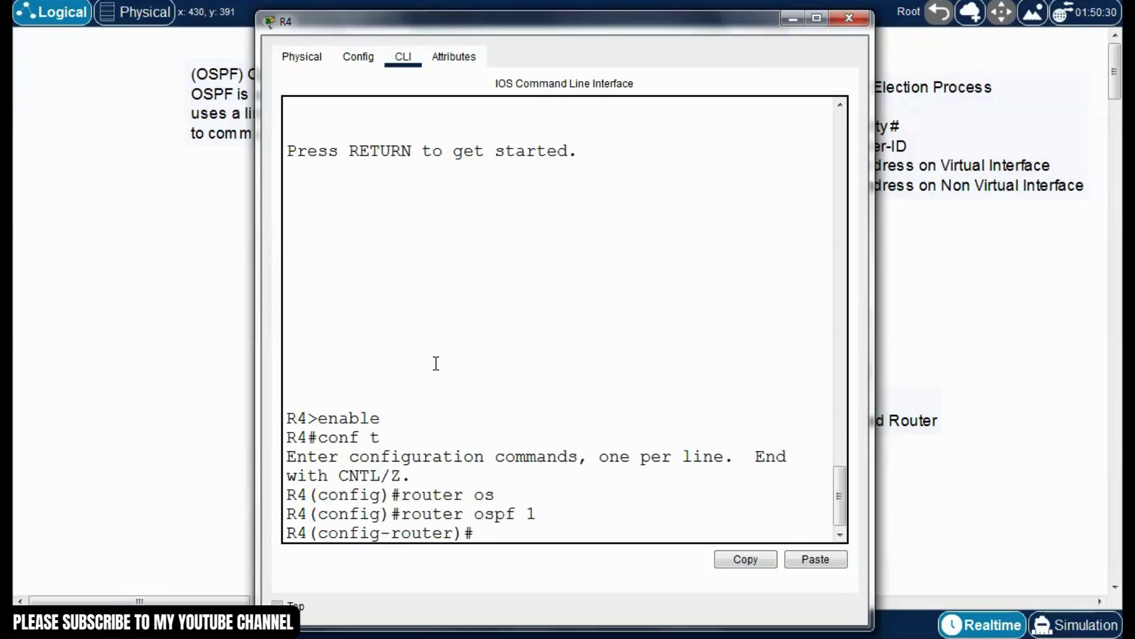
{"action": "left_click", "coordinate": [816, 559]}
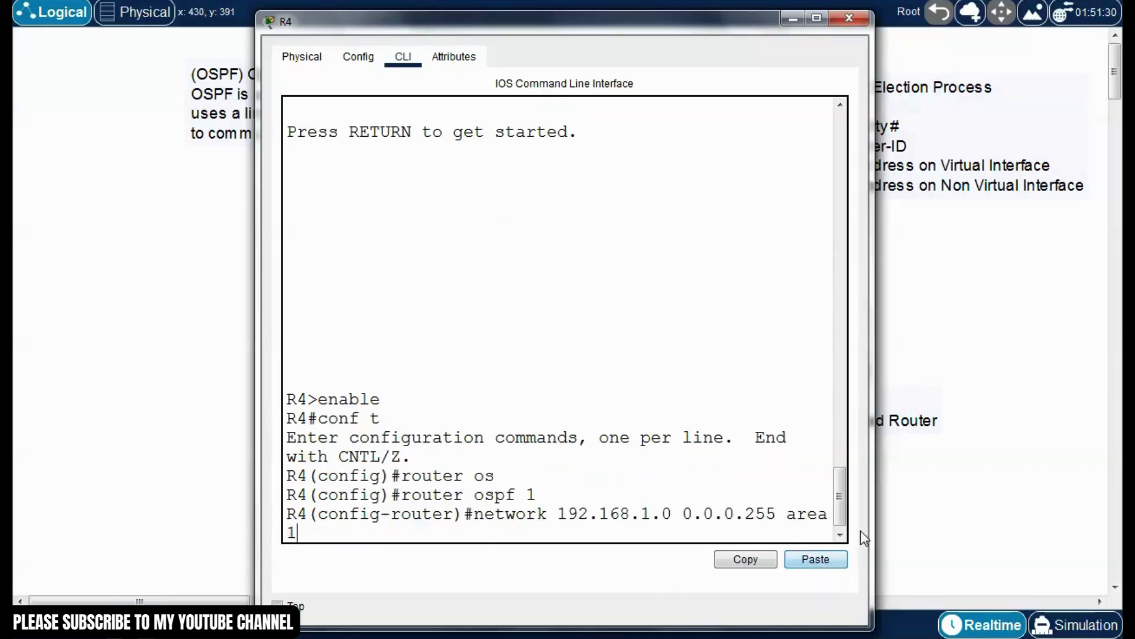
{"action": "left_click_drag", "start_coordinate": [870, 531], "coordinate": [939, 531]}
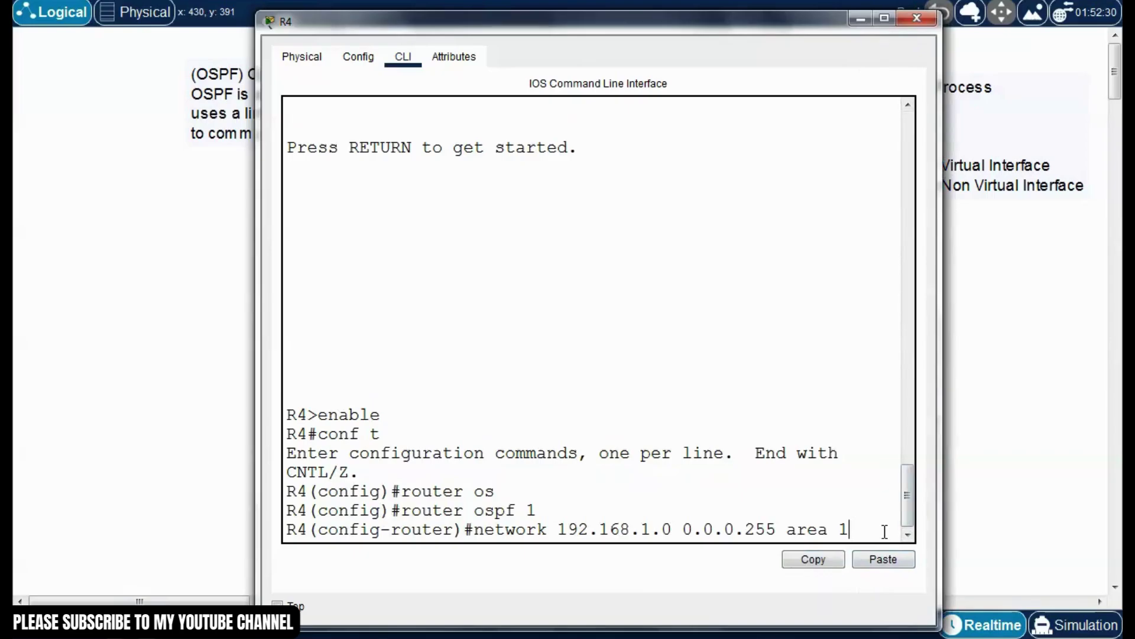
{"action": "key", "text": "Return"}
- Leave configuration mode on R4 and save its configuration with write
{"action": "key", "text": "ctrl+z"}
{"action": "type", "text": "write"}
{"action": "key", "text": "Return"}
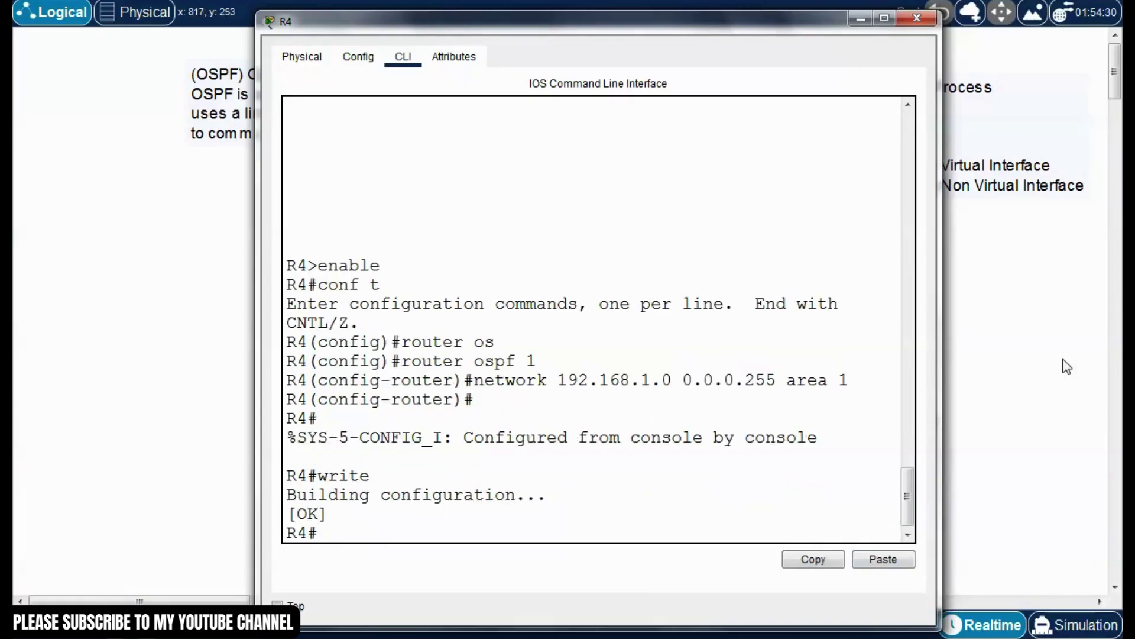
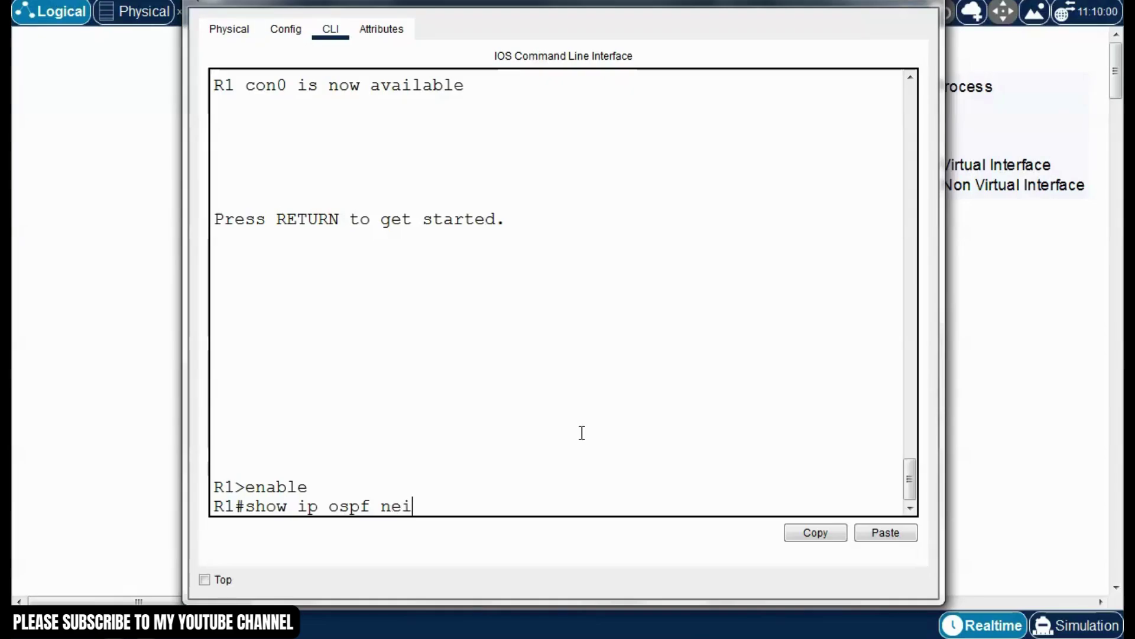
- Run show ip ospf neighbor on R1 and examine the neighbor ID and state of the 192.168.1.4 entry
{"action": "key", "text": "Tab"}
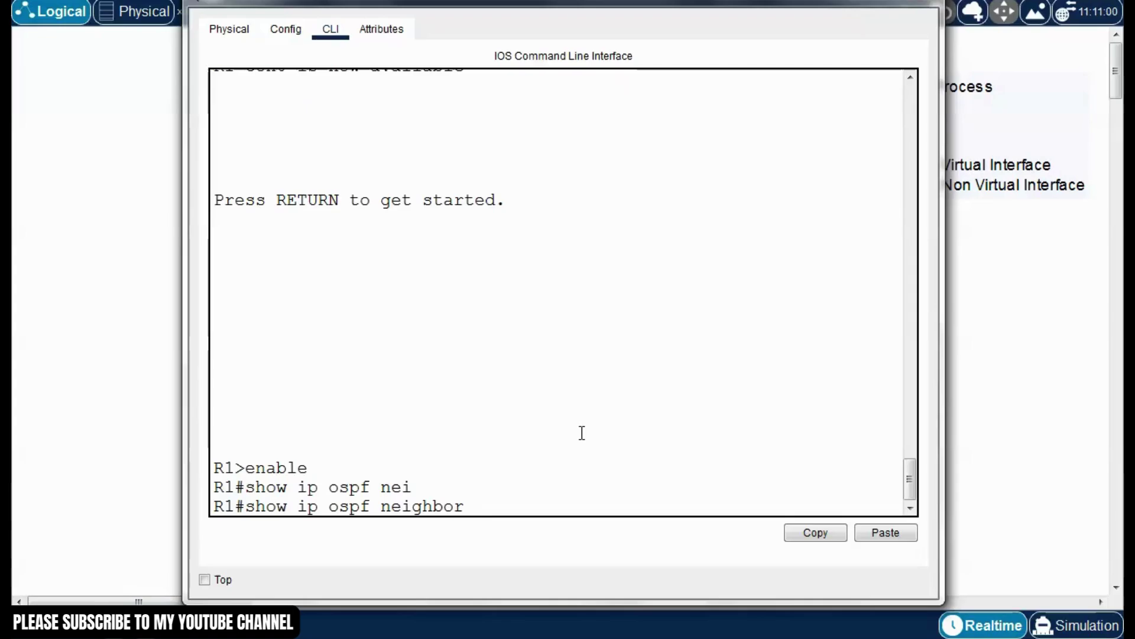
{"action": "key", "text": "Return"}
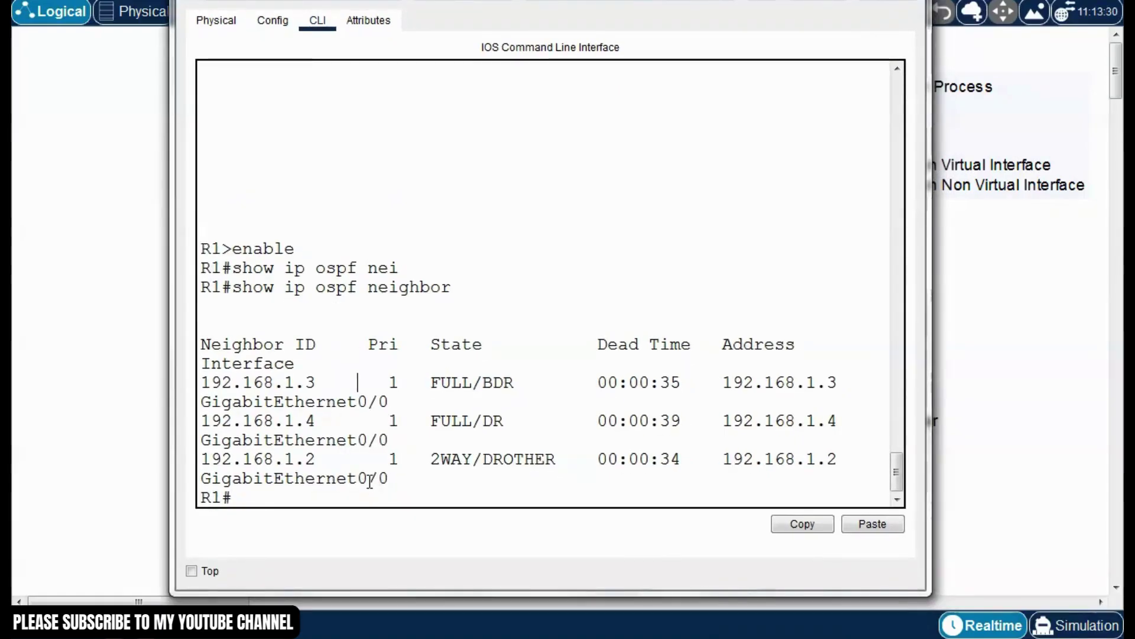
{"action": "left_click_drag", "start_coordinate": [512, 418], "coordinate": [420, 420]}
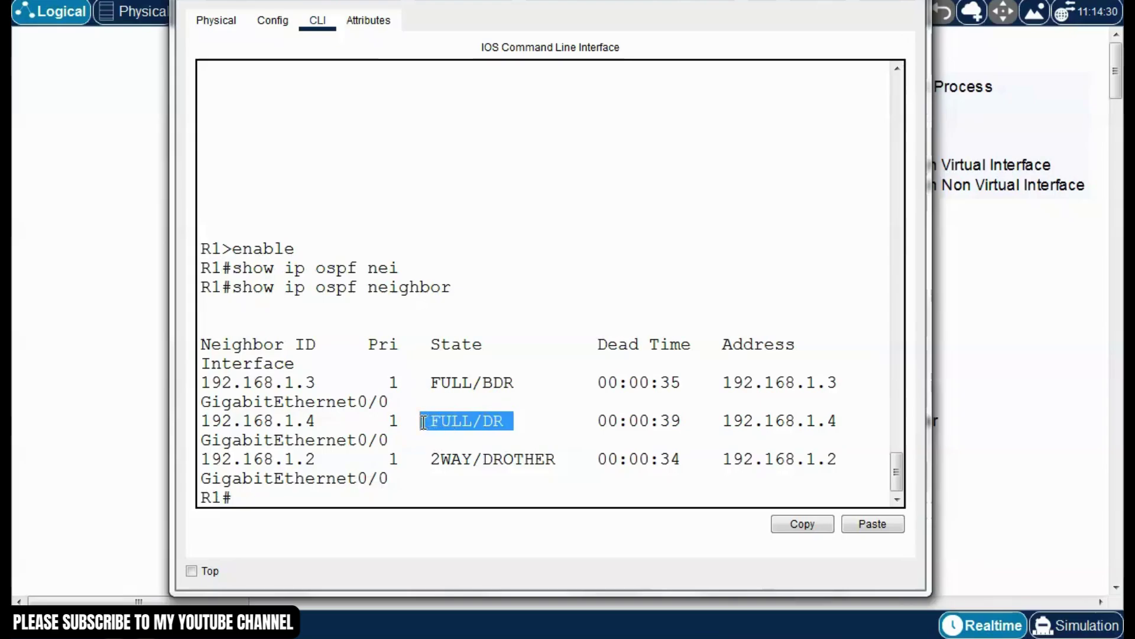
{"action": "left_click", "coordinate": [393, 421]}
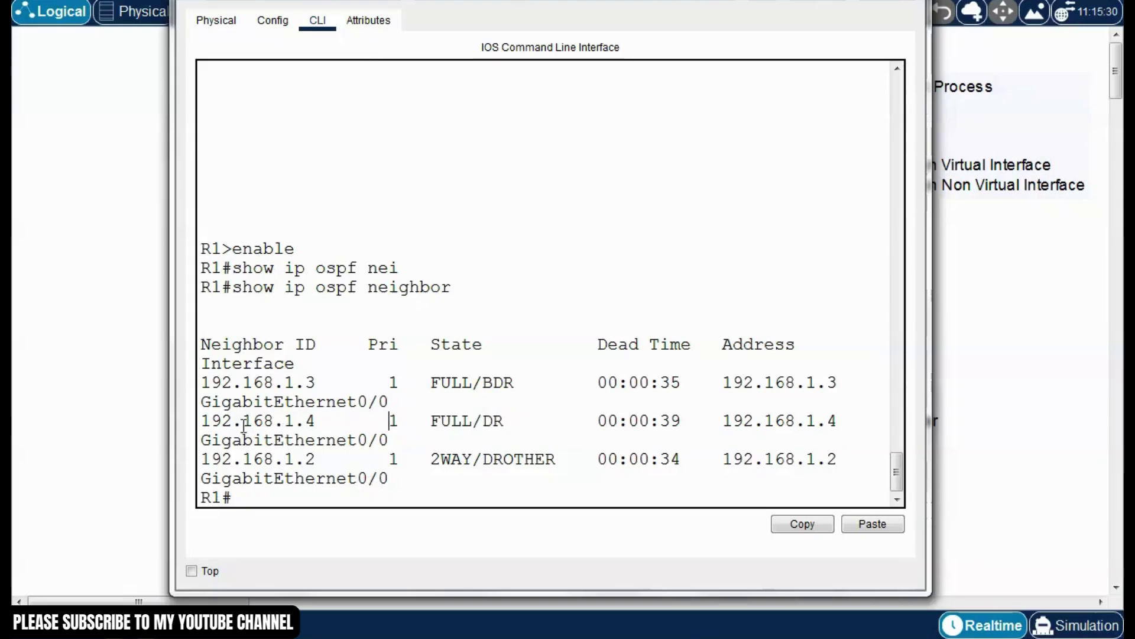
{"action": "left_click_drag", "start_coordinate": [206, 418], "coordinate": [393, 422]}
{"action": "left_click", "coordinate": [463, 423]}
{"action": "mouse_move", "coordinate": [515, 423]}
{"action": "left_mouse_down"}
{"action": "mouse_move", "coordinate": [431, 422]}
{"action": "mouse_move", "coordinate": [517, 421]}
{"action": "left_mouse_up"}
{"action": "left_click", "coordinate": [446, 422]}
{"action": "left_click", "coordinate": [476, 421]}
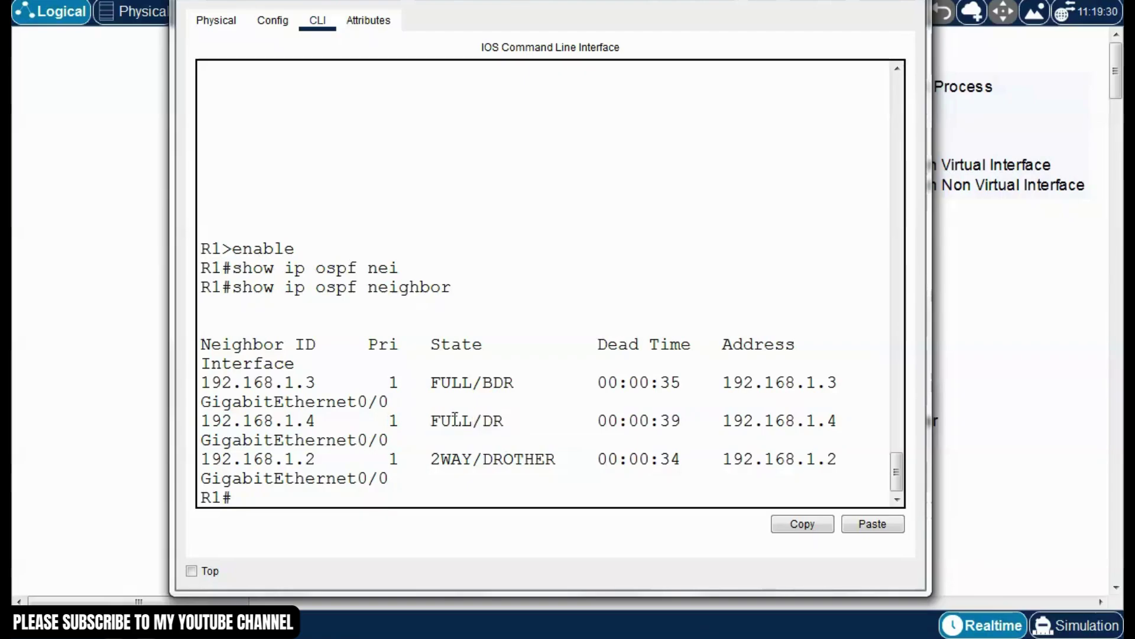
- Examine the Pri column and compare the priority of each neighbor in R1's OSPF neighbor table
{"action": "left_click_drag", "start_coordinate": [400, 345], "coordinate": [357, 344]}
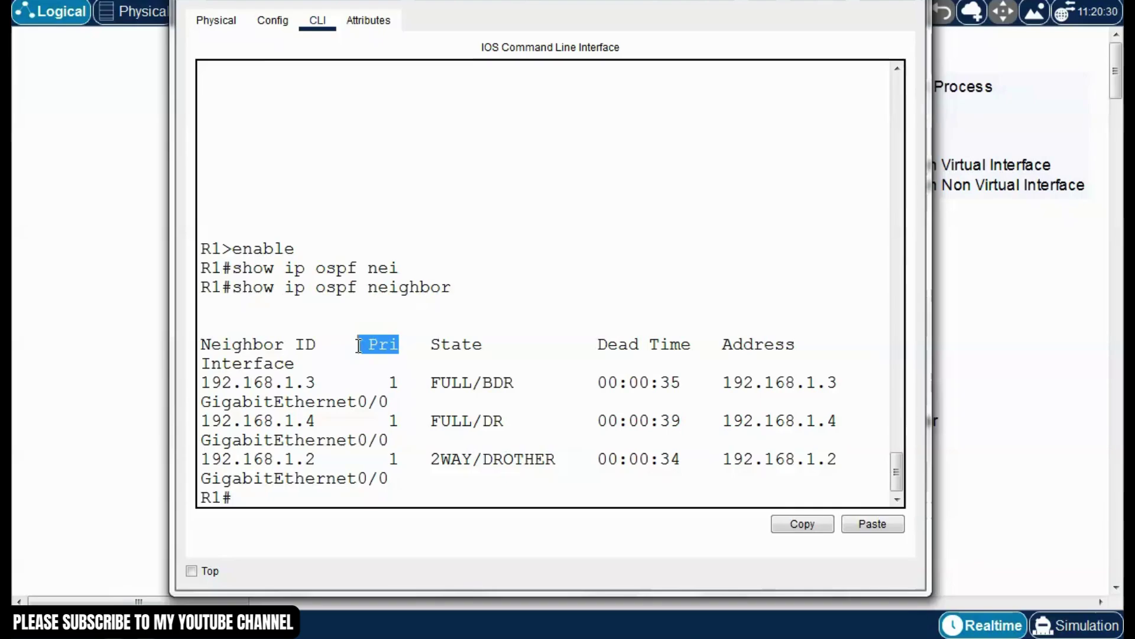
{"action": "mouse_move", "coordinate": [639, 2]}
{"action": "left_mouse_down"}
{"action": "mouse_move", "coordinate": [569, 1]}
{"action": "mouse_move", "coordinate": [616, 5]}
{"action": "left_mouse_up"}
{"action": "left_click", "coordinate": [398, 387]}
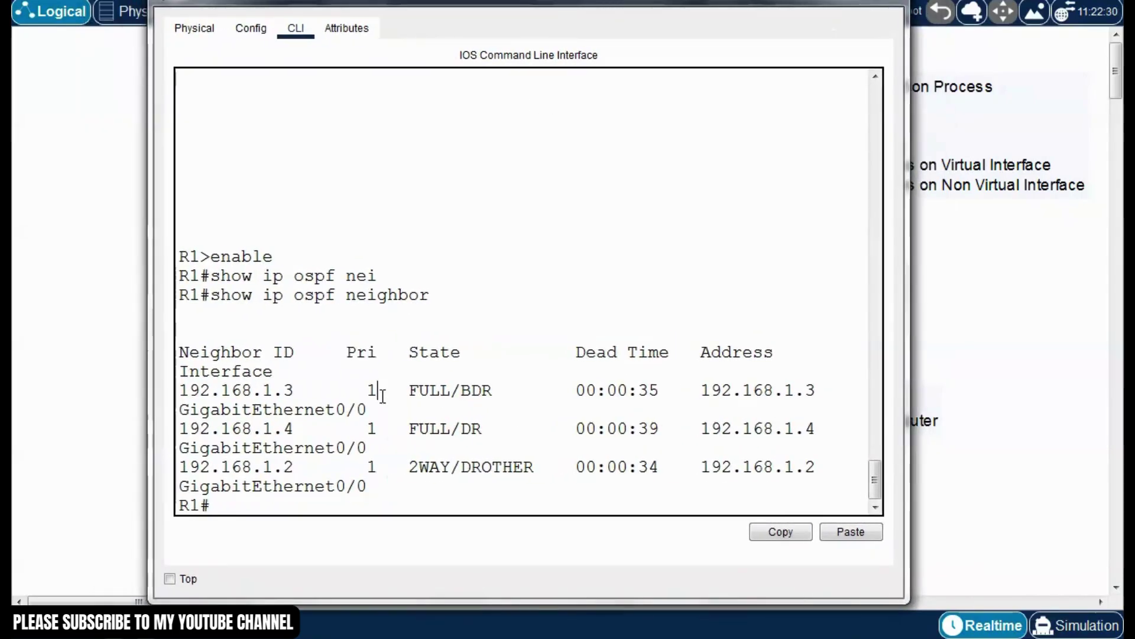
{"action": "left_click_drag", "start_coordinate": [367, 388], "coordinate": [377, 389]}
{"action": "left_click_drag", "start_coordinate": [366, 429], "coordinate": [376, 429]}
{"action": "left_click_drag", "start_coordinate": [367, 467], "coordinate": [377, 467]}
{"action": "left_click", "coordinate": [393, 466]}
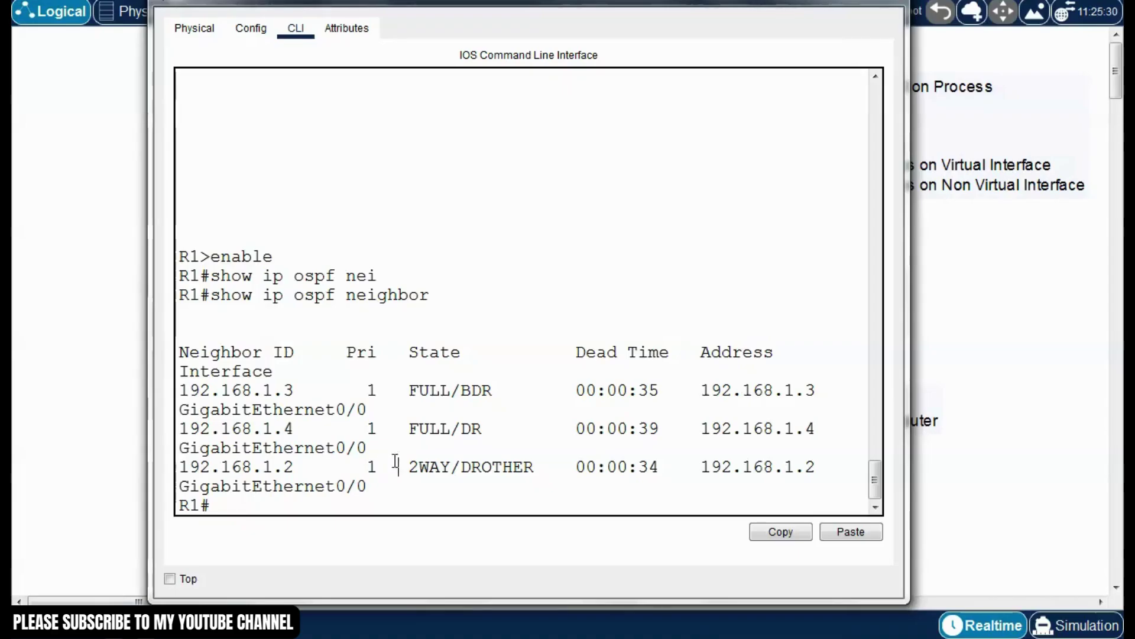
- Examine the 192.168.1.3 entry's ID and state in R1's neighbor table and compare it with R3 in the topology
{"action": "left_click_drag", "start_coordinate": [182, 390], "coordinate": [299, 392]}
{"action": "left_click", "coordinate": [336, 390]}
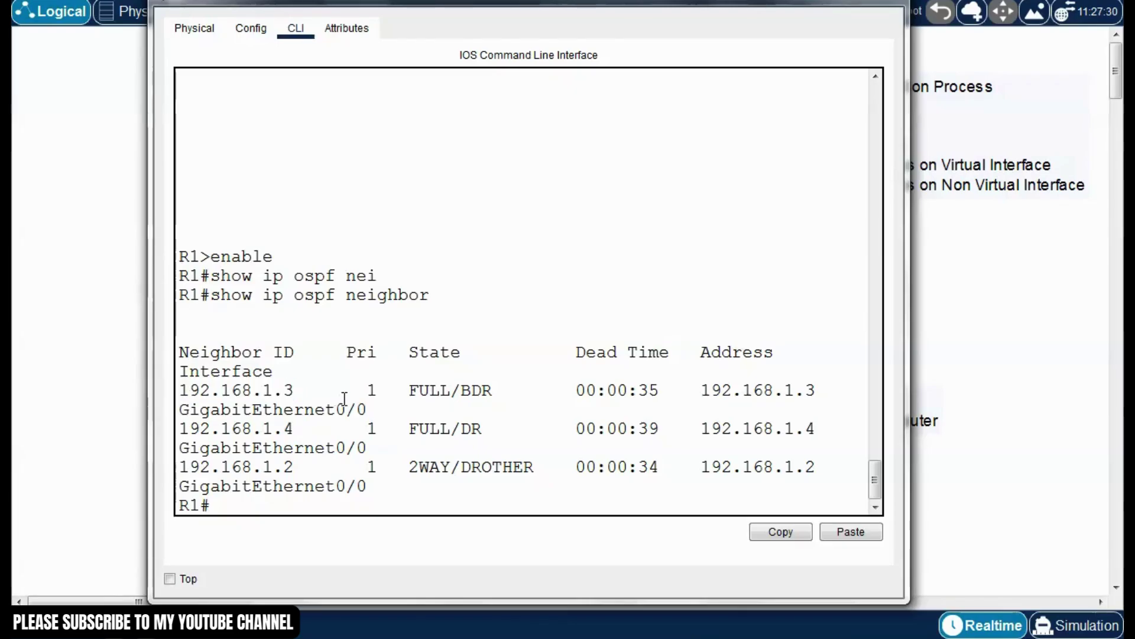
{"action": "left_click_drag", "start_coordinate": [413, 389], "coordinate": [453, 392]}
{"action": "left_click", "coordinate": [440, 390]}
{"action": "left_click_drag", "start_coordinate": [666, 2], "coordinate": [580, 484]}
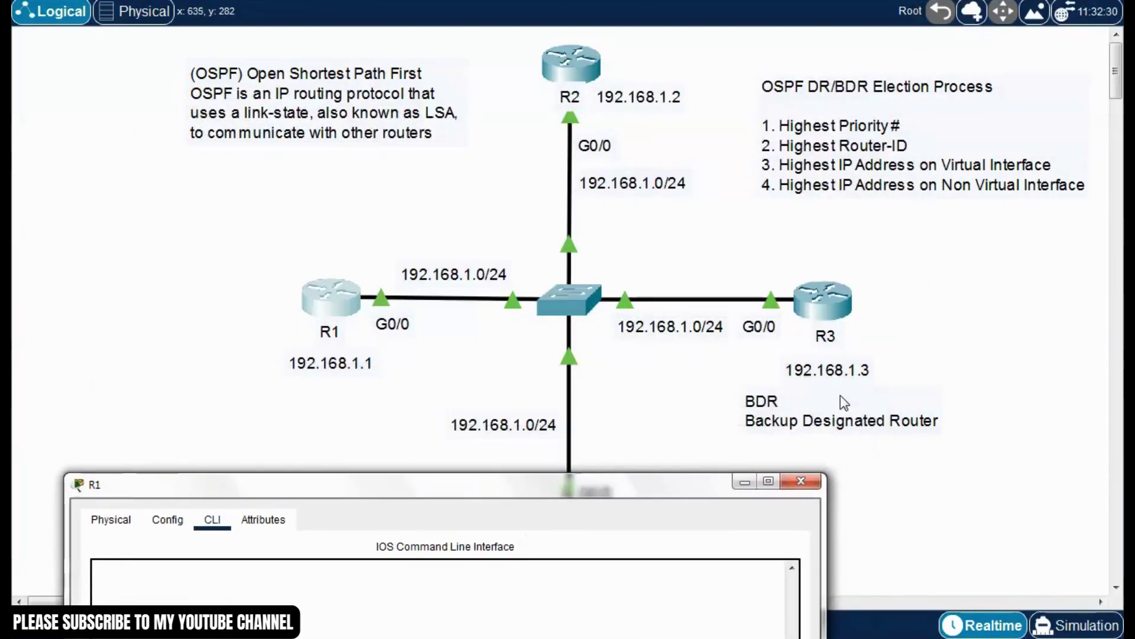
{"action": "left_click_drag", "start_coordinate": [677, 481], "coordinate": [749, 25]}
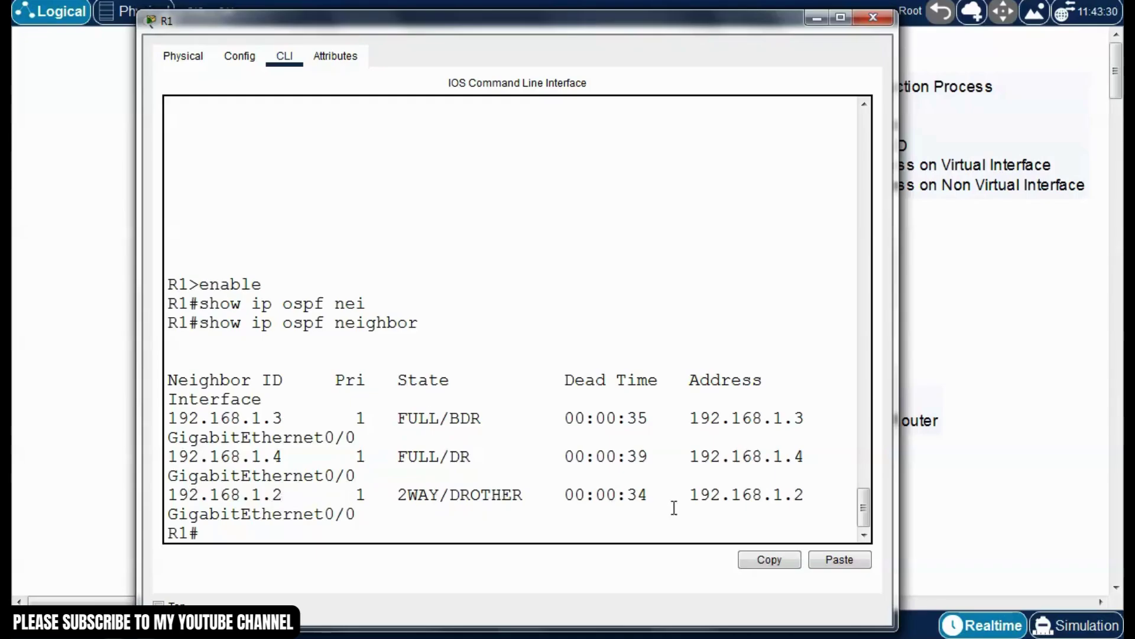
- Check the topology against R1's OSPF neighbor table once more, and close R1's window
{"action": "left_click_drag", "start_coordinate": [609, 29], "coordinate": [594, 515]}
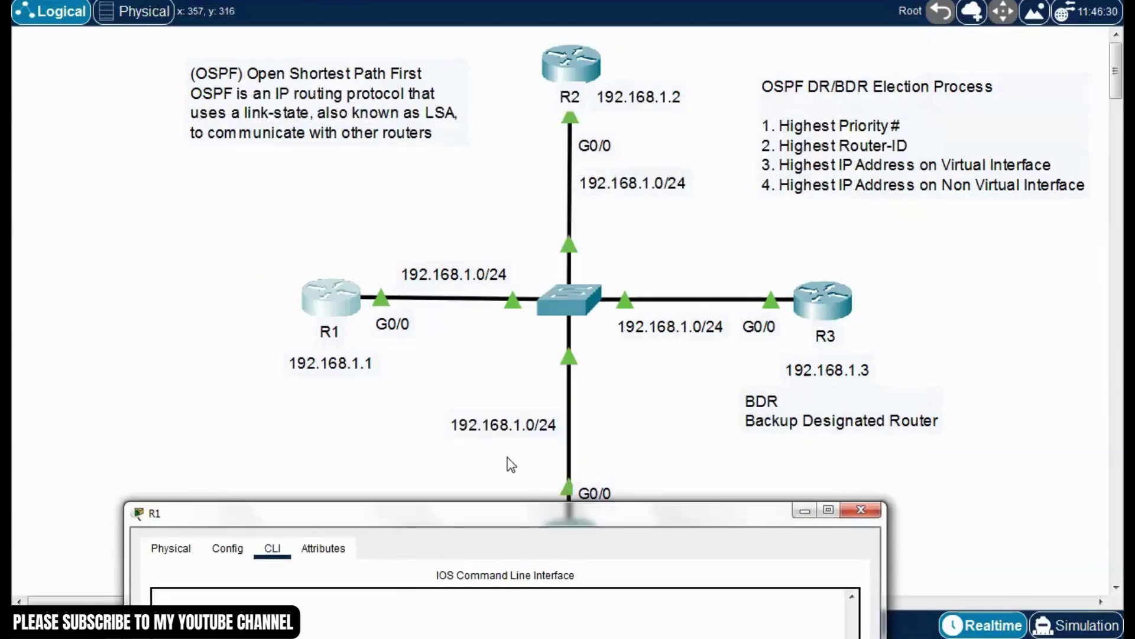
{"action": "left_click_drag", "start_coordinate": [494, 508], "coordinate": [577, 48]}
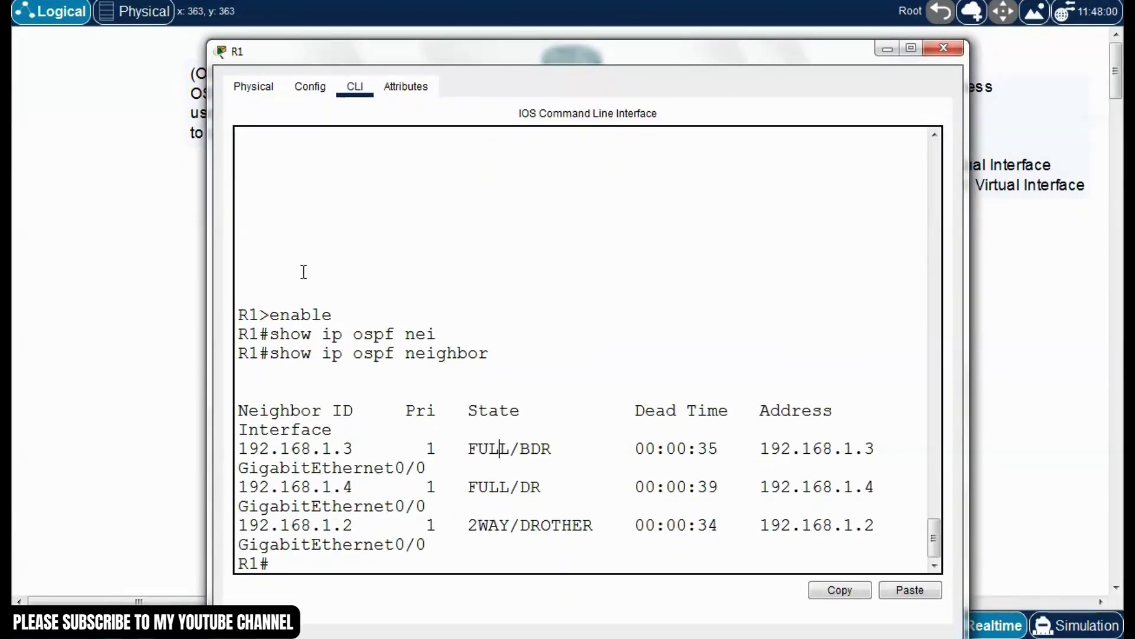
{"action": "left_click_drag", "start_coordinate": [536, 57], "coordinate": [509, 28]}
{"action": "left_click", "coordinate": [400, 479]}
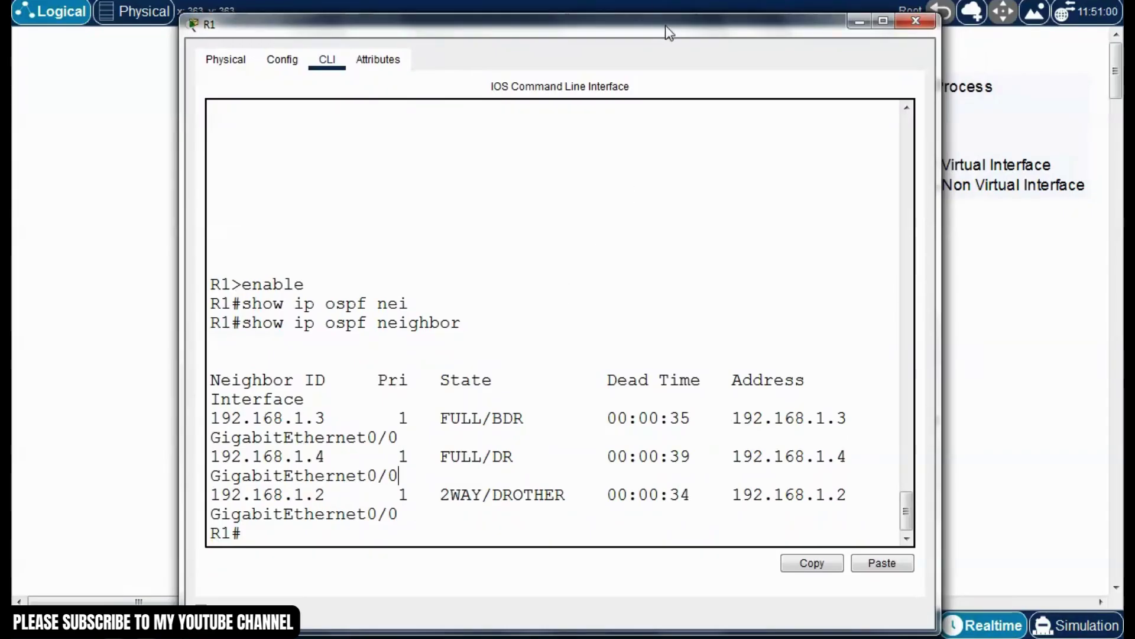
{"action": "left_click_drag", "start_coordinate": [666, 30], "coordinate": [650, 16]}
{"action": "left_click", "coordinate": [894, 13]}
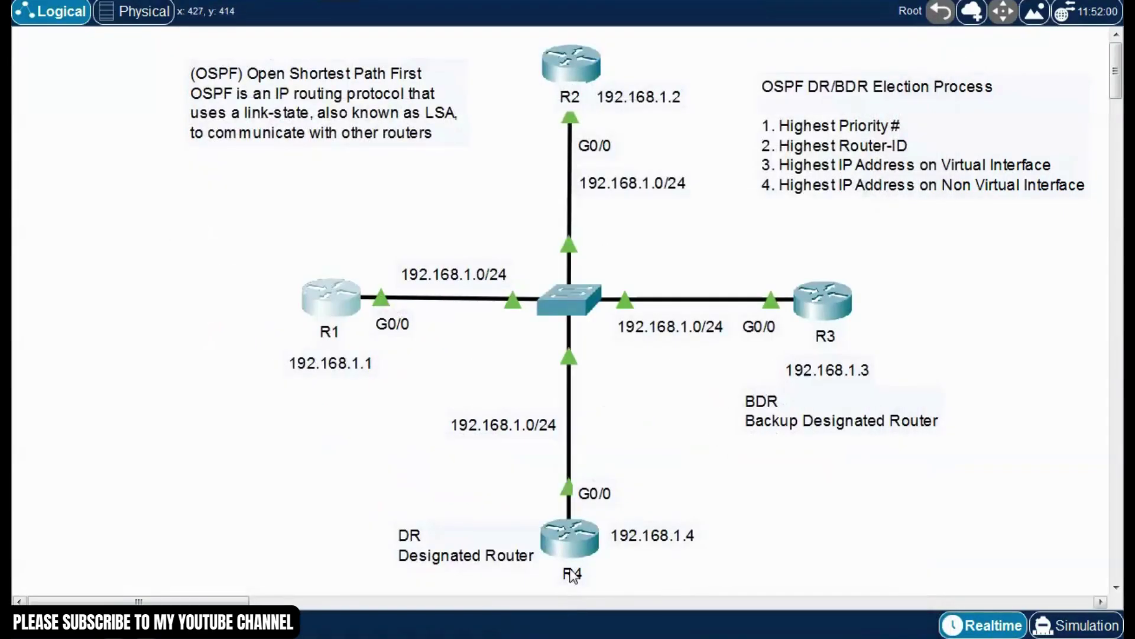
- Open R4's command line, enter privileged mode and run show ip ospf neighbor
{"action": "left_click", "coordinate": [571, 537]}
{"action": "left_click_drag", "start_coordinate": [676, 71], "coordinate": [589, 16]}
{"action": "left_click", "coordinate": [519, 385]}
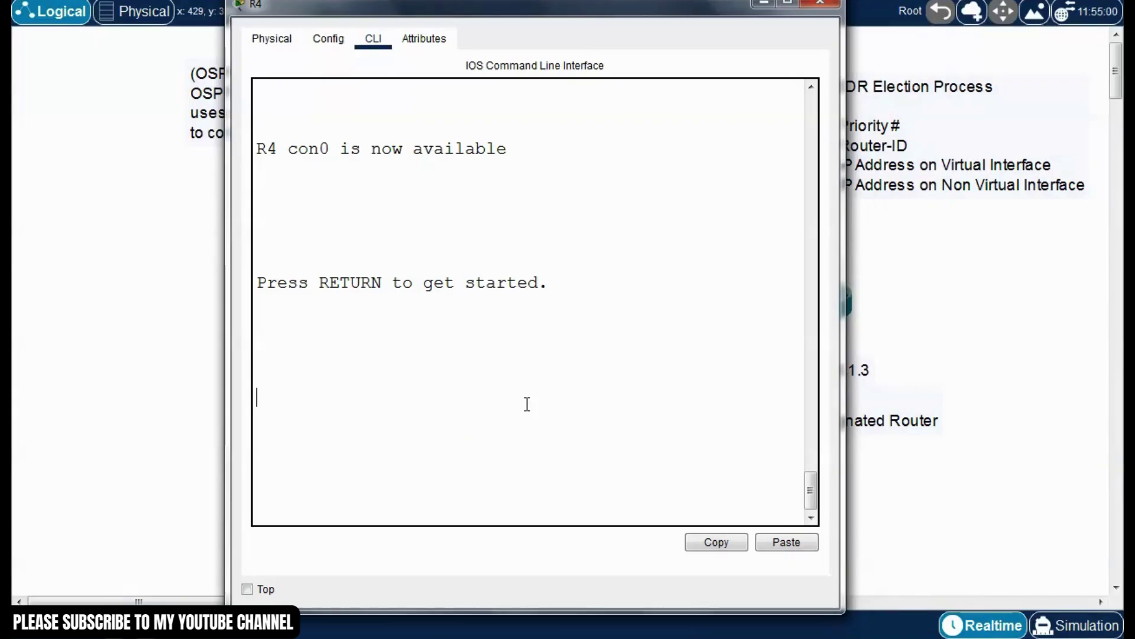
{"action": "key", "text": "Return"}
{"action": "type", "text": "enable"}
{"action": "key", "text": "Return"}
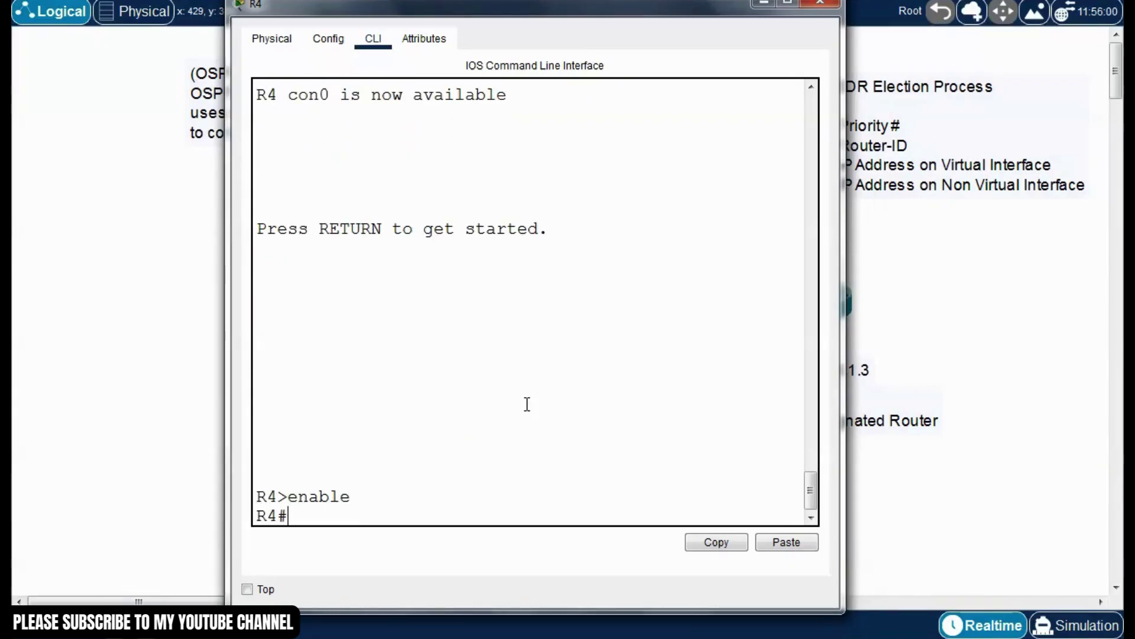
{"action": "type", "text": "show ip os"}
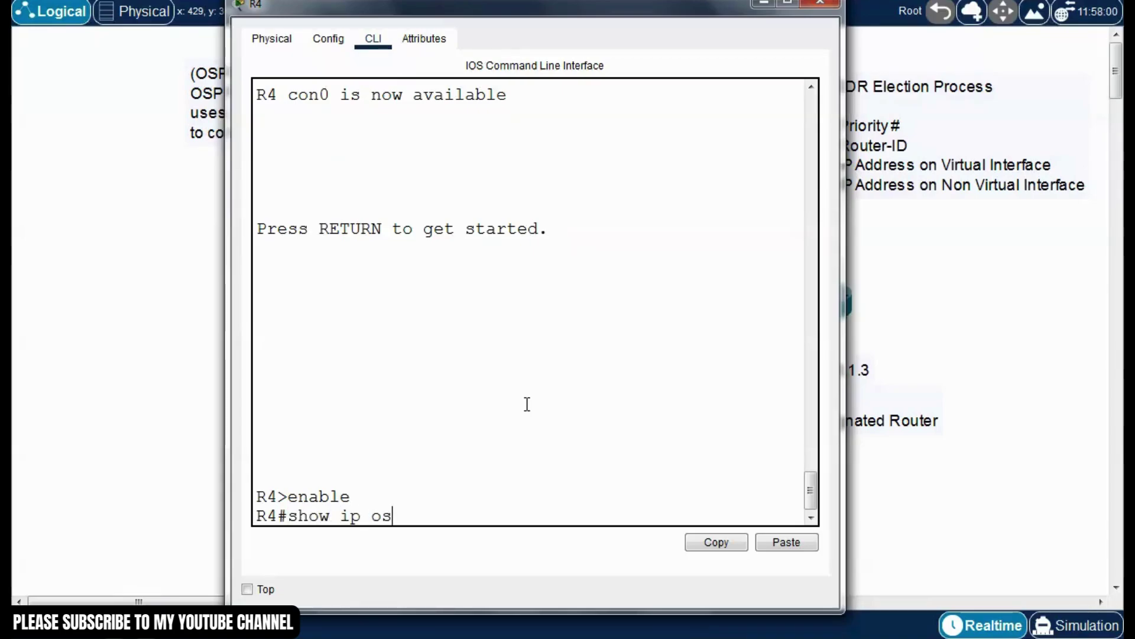
{"action": "key", "text": "Tab"}
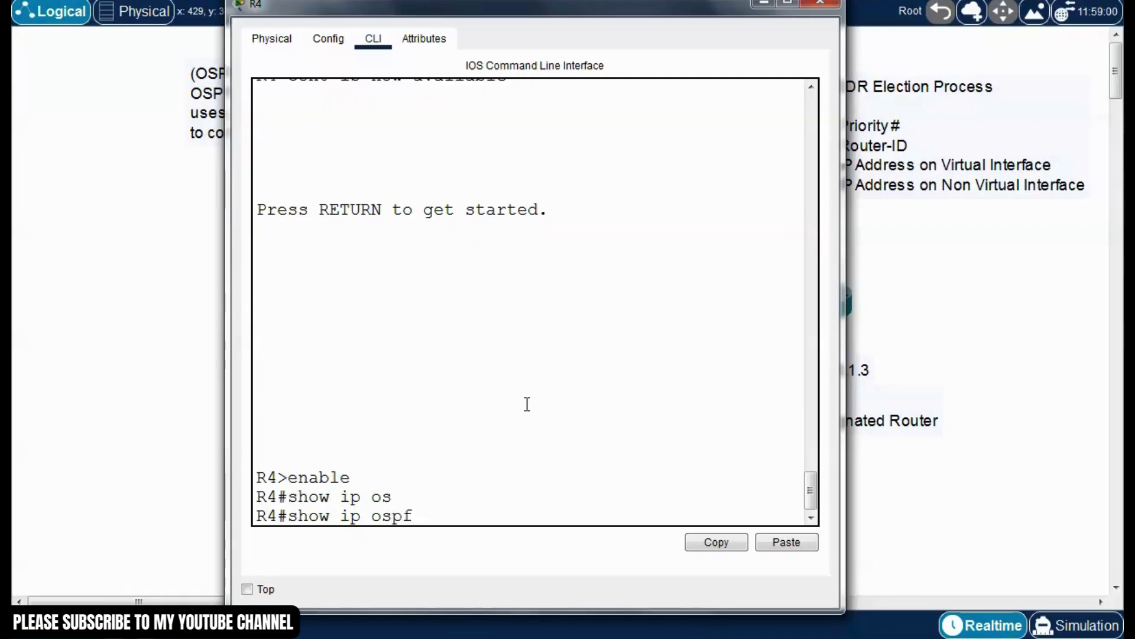
{"action": "type", "text": "n"}
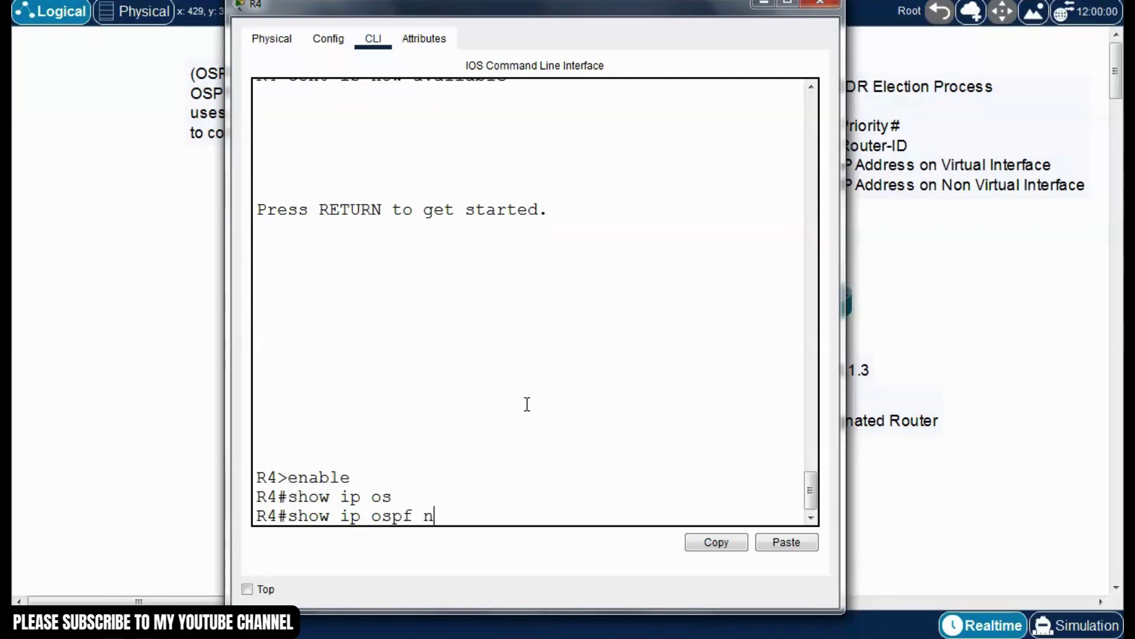
{"action": "type", "text": "e"}
{"action": "key", "text": "Tab"}
{"action": "key", "text": "Return"}
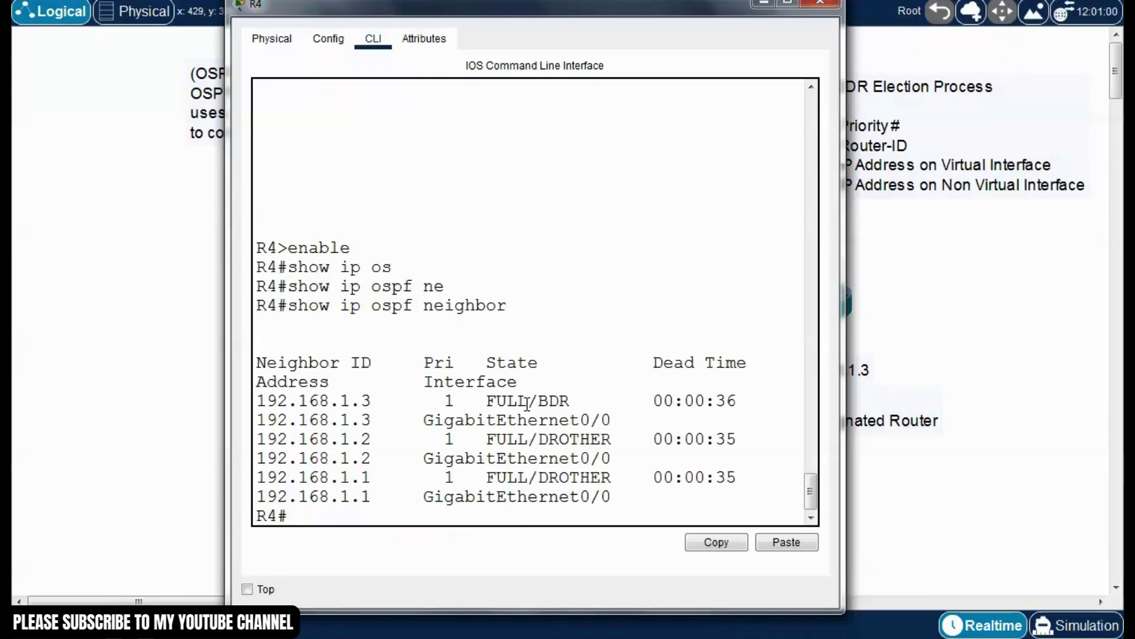
- Widen R4's window and examine the state and neighbor ID of the 192.168.1.3 entry
{"action": "left_click_drag", "start_coordinate": [842, 354], "coordinate": [1042, 362]}
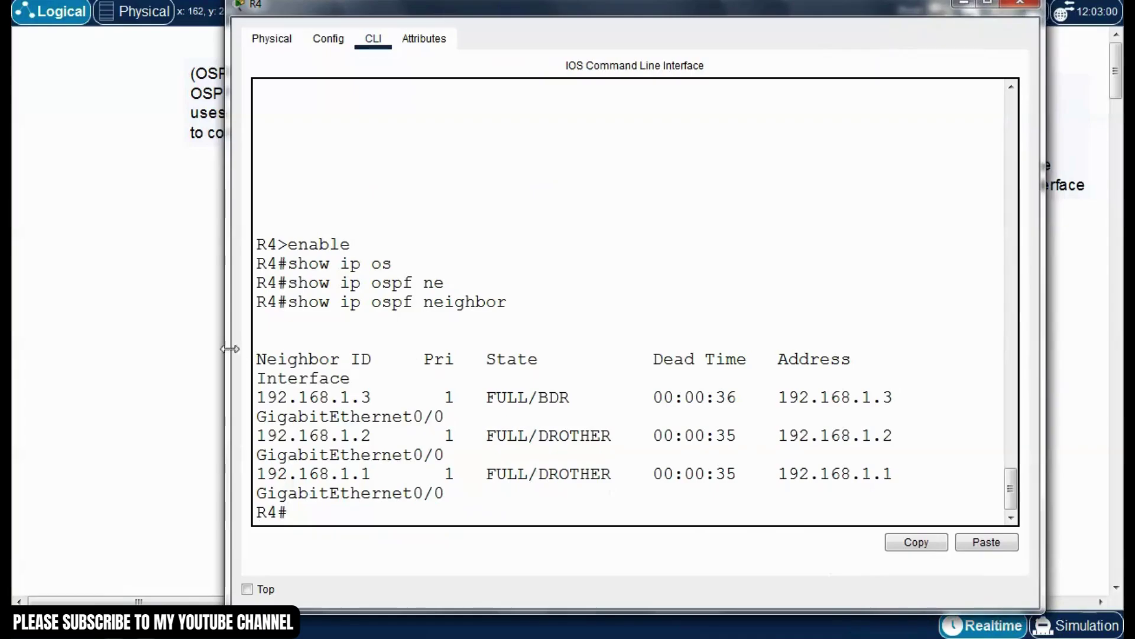
{"action": "left_click_drag", "start_coordinate": [230, 349], "coordinate": [207, 351]}
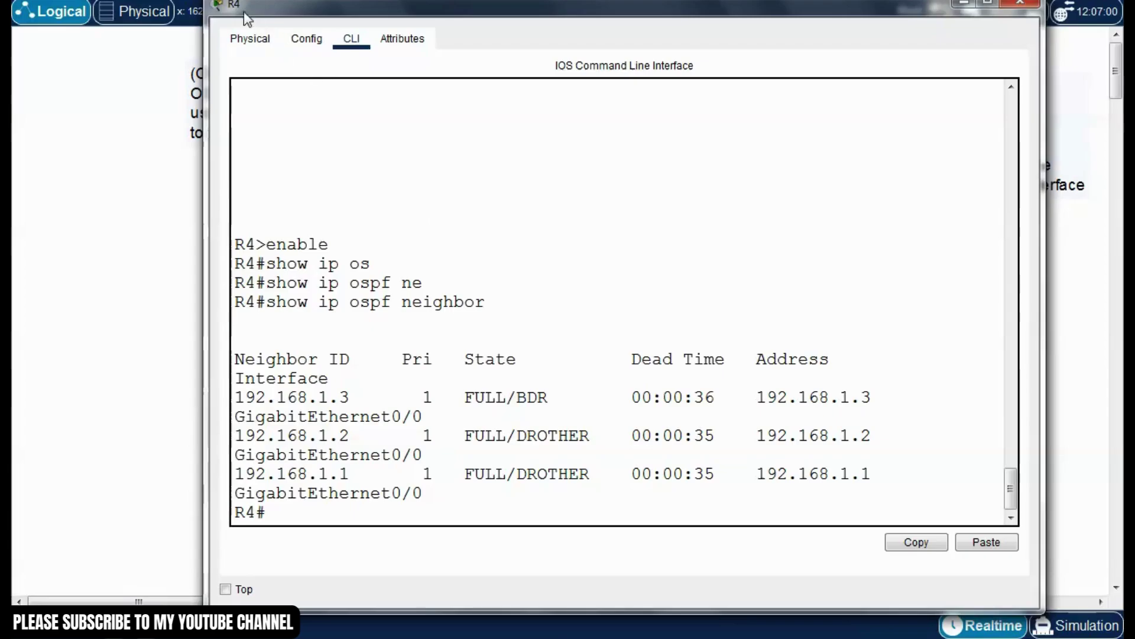
{"action": "left_click_drag", "start_coordinate": [551, 32], "coordinate": [563, 13]}
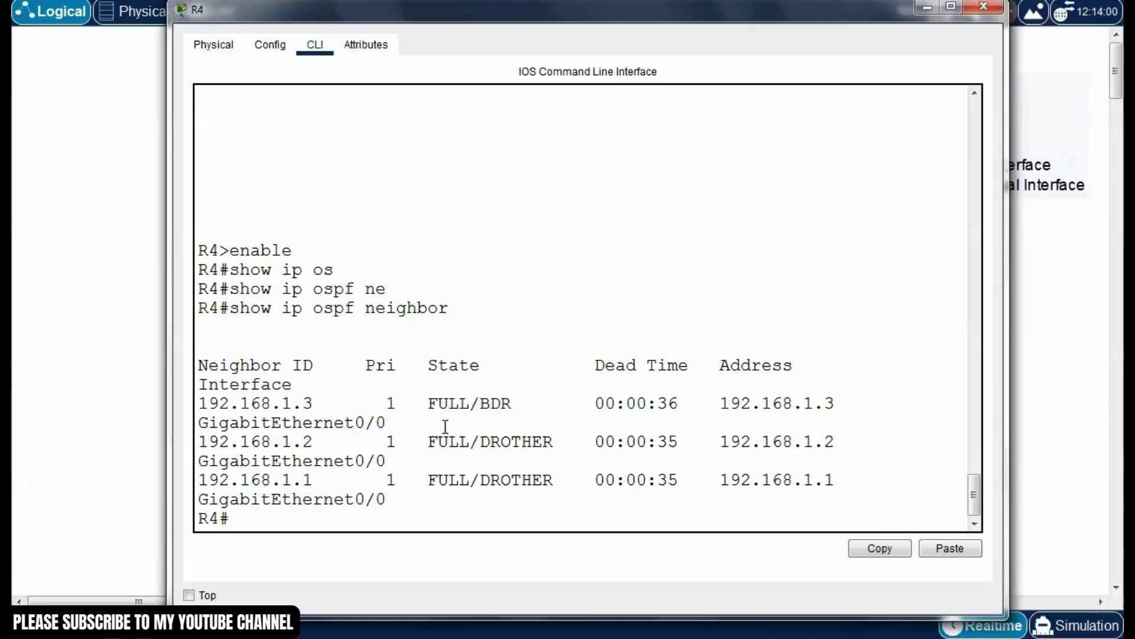
{"action": "left_click_drag", "start_coordinate": [512, 404], "coordinate": [440, 404]}
{"action": "left_click", "coordinate": [341, 397]}
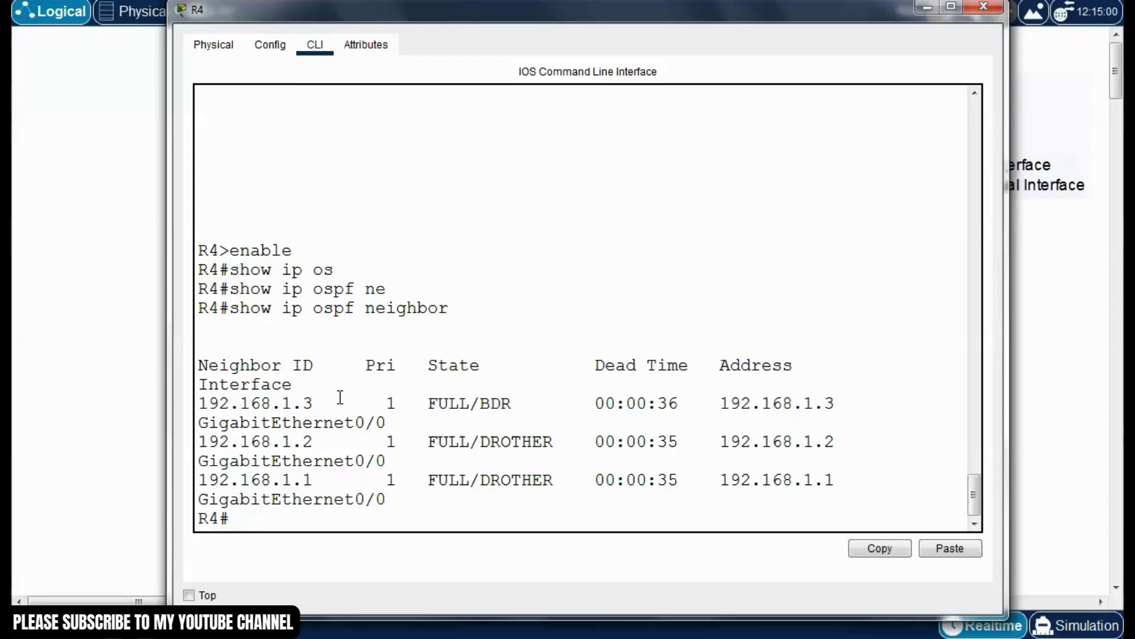
{"action": "left_click_drag", "start_coordinate": [319, 400], "coordinate": [198, 402]}
{"action": "left_click", "coordinate": [239, 399]}
{"action": "left_click_drag", "start_coordinate": [314, 402], "coordinate": [207, 400]}
- Examine the neighbor IDs and states of the 192.168.1.2 and 192.168.1.1 entries in R4's OSPF neighbor table
{"action": "left_click", "coordinate": [289, 440]}
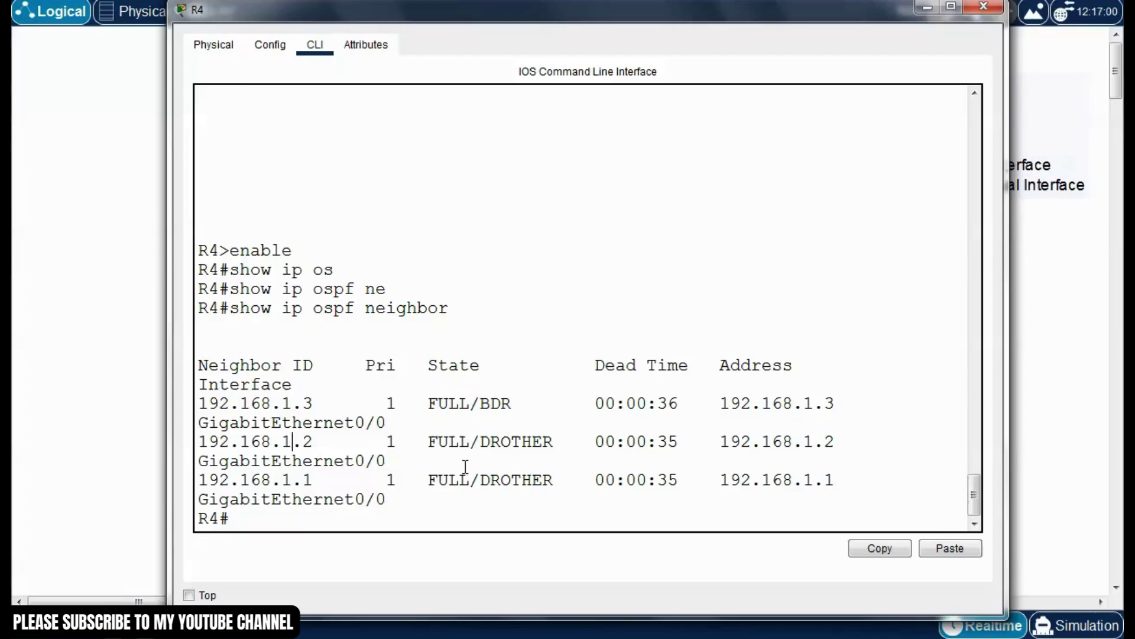
{"action": "left_click_drag", "start_coordinate": [314, 441], "coordinate": [250, 437]}
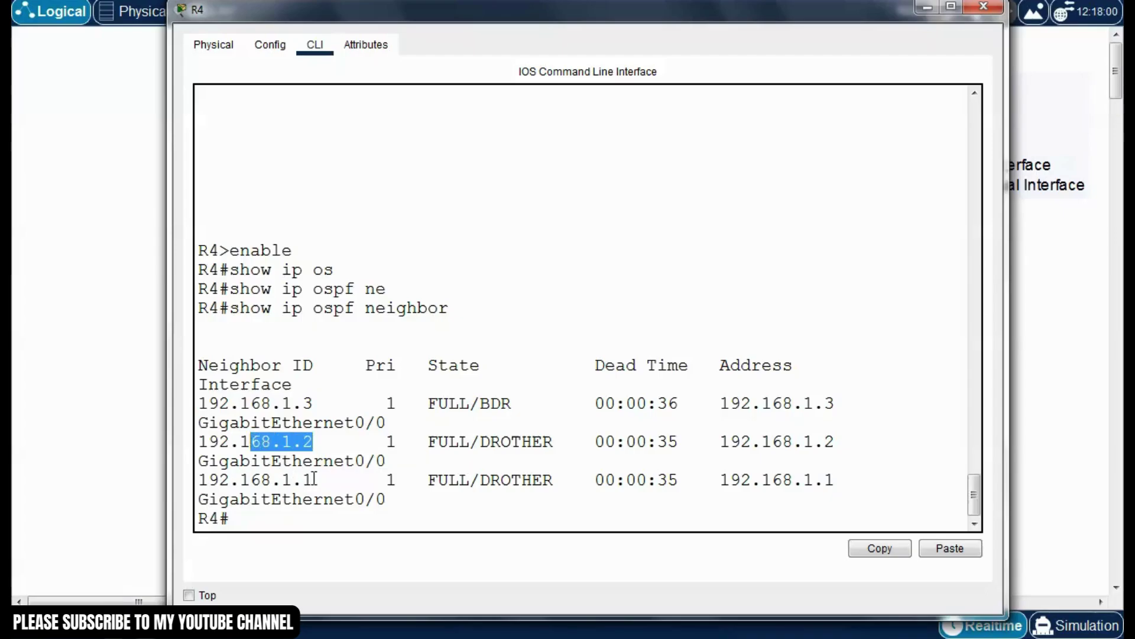
{"action": "left_click_drag", "start_coordinate": [314, 479], "coordinate": [250, 478]}
{"action": "left_click", "coordinate": [332, 477]}
{"action": "left_click_drag", "start_coordinate": [554, 480], "coordinate": [420, 467]}
{"action": "left_click", "coordinate": [451, 458]}
{"action": "left_click_drag", "start_coordinate": [556, 441], "coordinate": [427, 442]}
{"action": "left_click", "coordinate": [469, 461]}
{"action": "left_click_drag", "start_coordinate": [561, 480], "coordinate": [200, 434]}
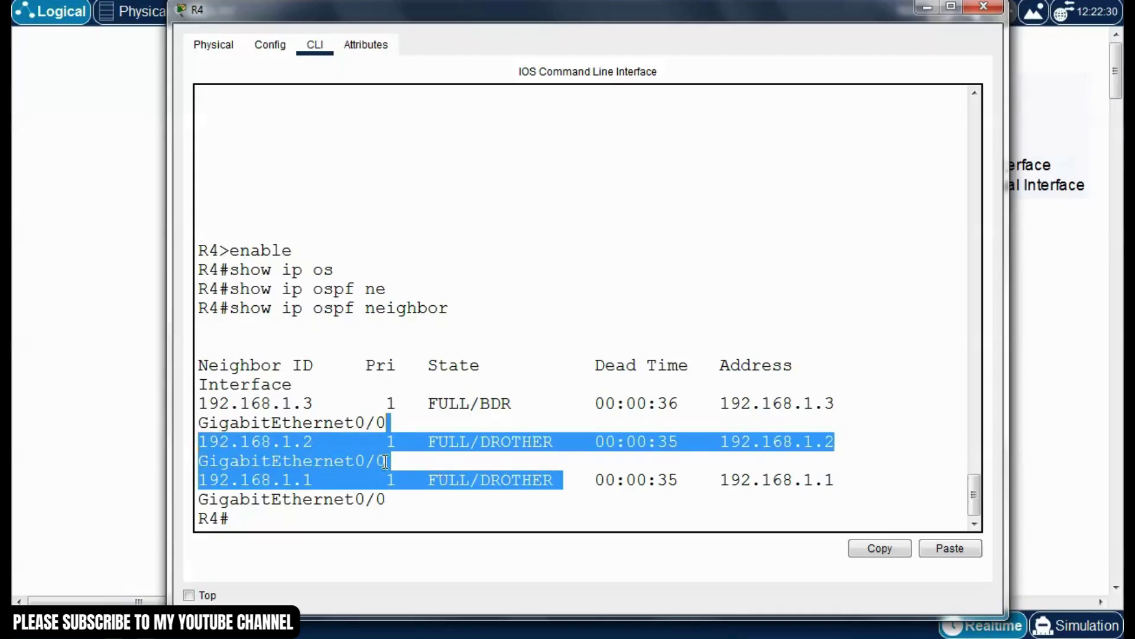
{"action": "left_click", "coordinate": [385, 462]}
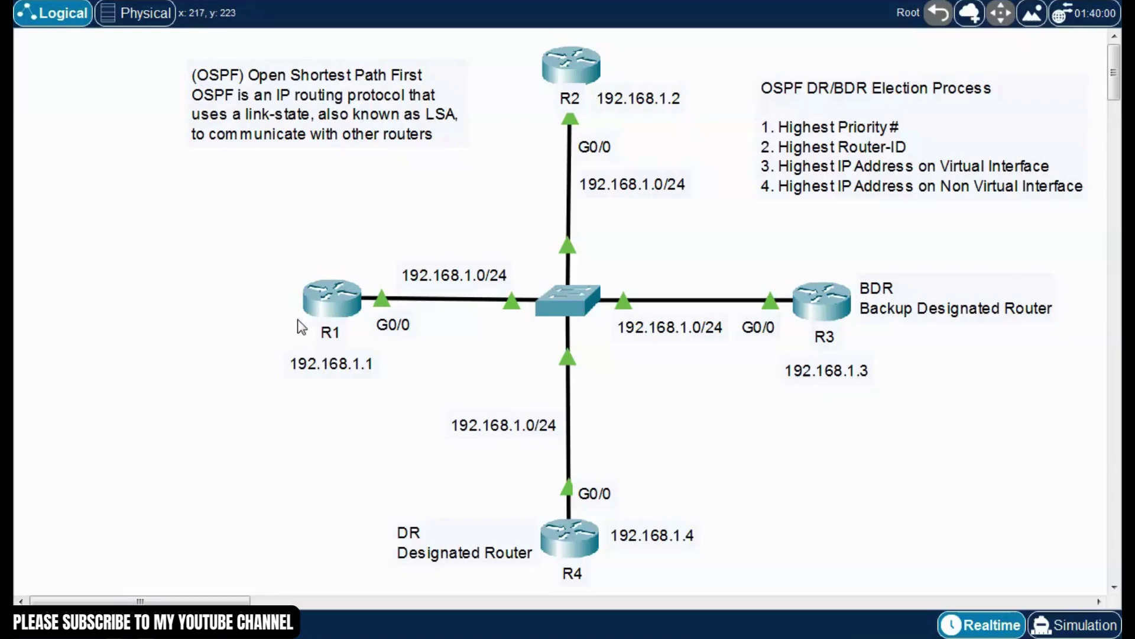
- Open R1's command line, enter privileged mode and go into configuration of interface g0/0
{"action": "left_click_drag", "start_coordinate": [246, 243], "coordinate": [402, 384]}
{"action": "left_click", "coordinate": [417, 380]}
{"action": "mouse_move", "coordinate": [350, 314]}
{"action": "left_click", "coordinate": [345, 301]}
{"action": "left_click_drag", "start_coordinate": [642, 74], "coordinate": [540, 25]}
{"action": "left_click", "coordinate": [401, 396]}
{"action": "key", "text": "Return"}
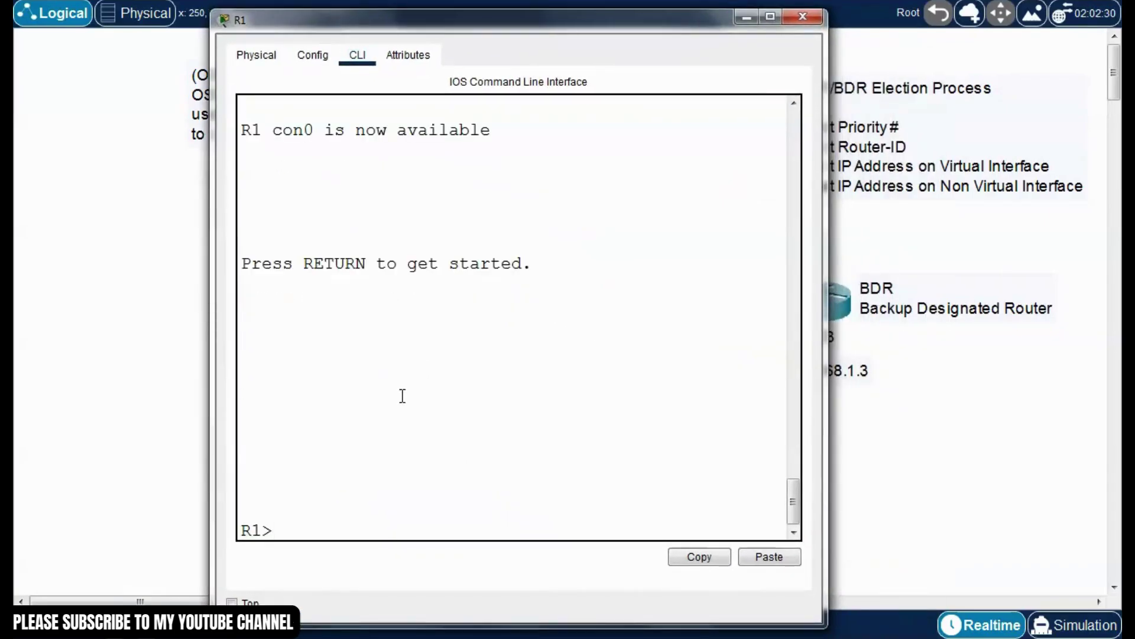
{"action": "type", "text": "enable"}
{"action": "key", "text": "Return"}
{"action": "type", "text": "conf t"}
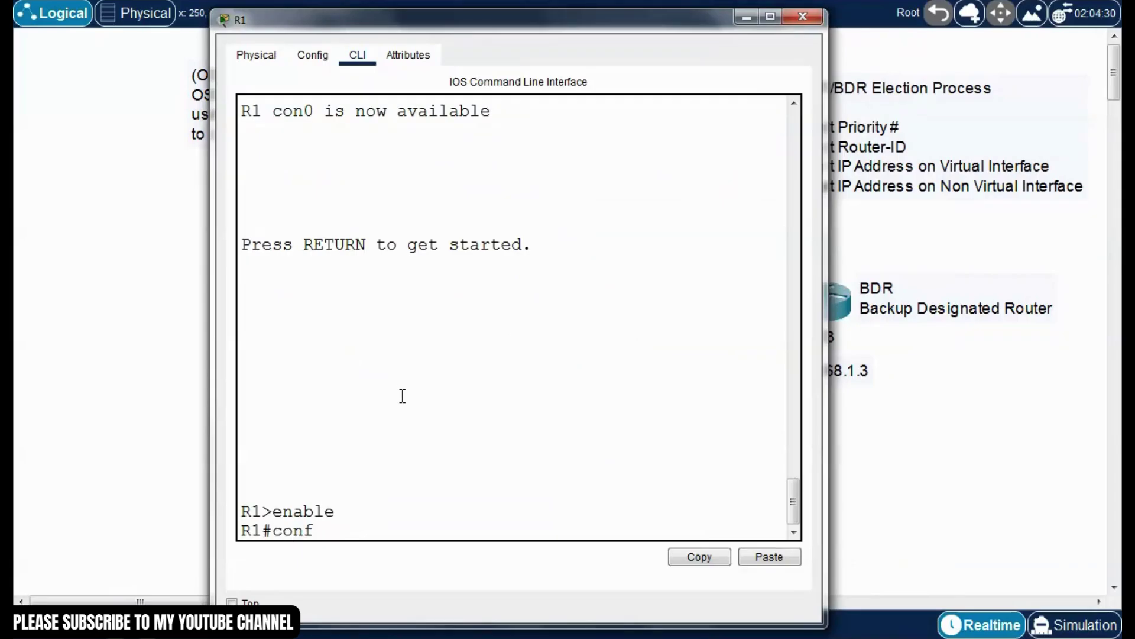
{"action": "key", "text": "Return"}
{"action": "type", "text": "int g0/"}
{"action": "key", "text": "Return"}
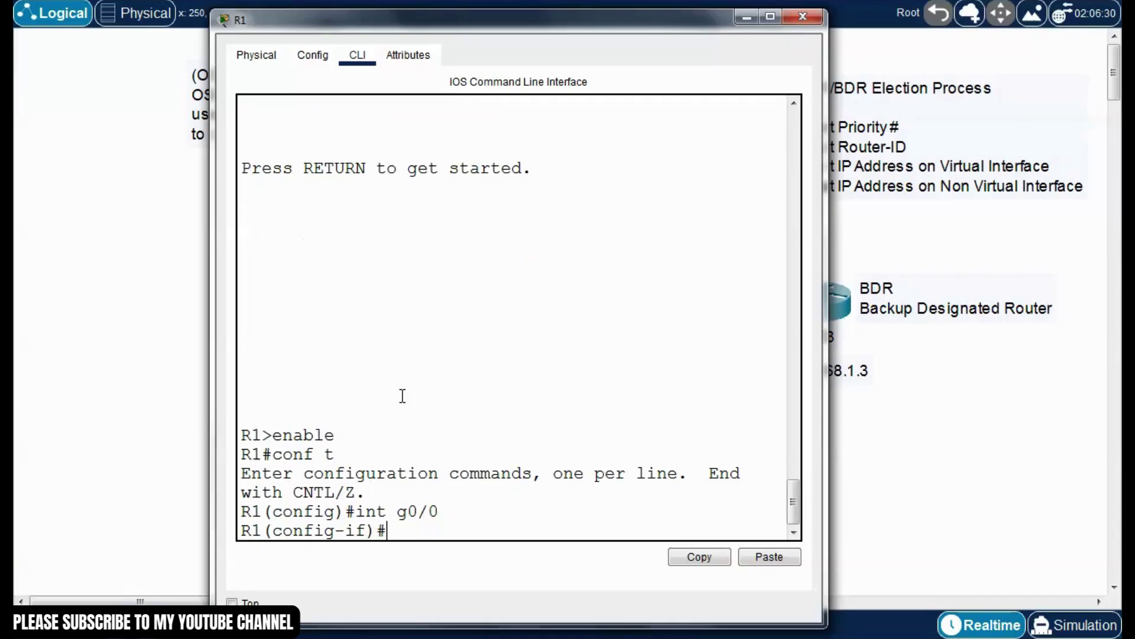
- List the ip ospf options and the allowed priority range, and set the OSPF priority of R1's g0/0 to 10
{"action": "type", "text": "ip ospf ?"}
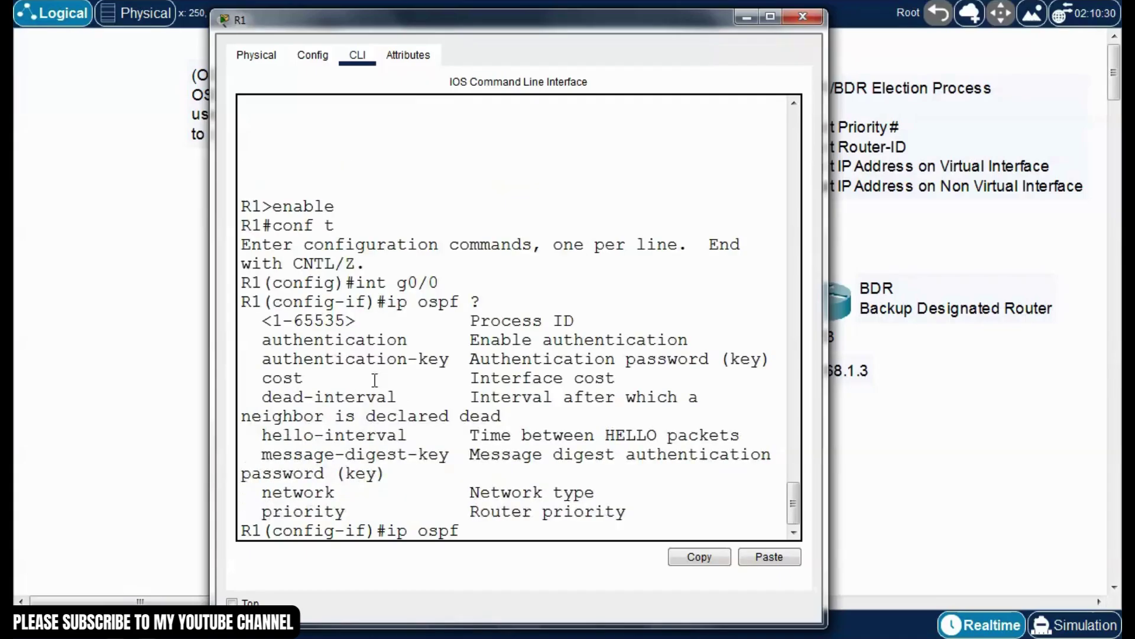
{"action": "left_click_drag", "start_coordinate": [265, 511], "coordinate": [349, 512]}
{"action": "left_click", "coordinate": [474, 531]}
{"action": "type", "text": "priot"}
{"action": "key", "text": "BackSpace"}
{"action": "type", "text": "rity ?"}
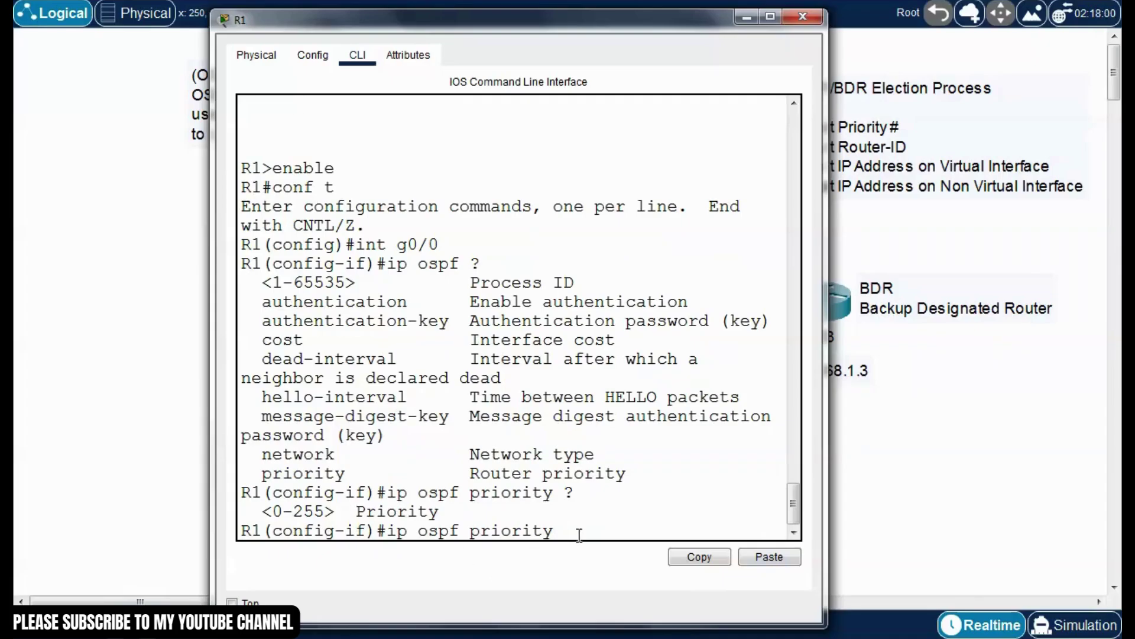
{"action": "key", "text": "Return"}
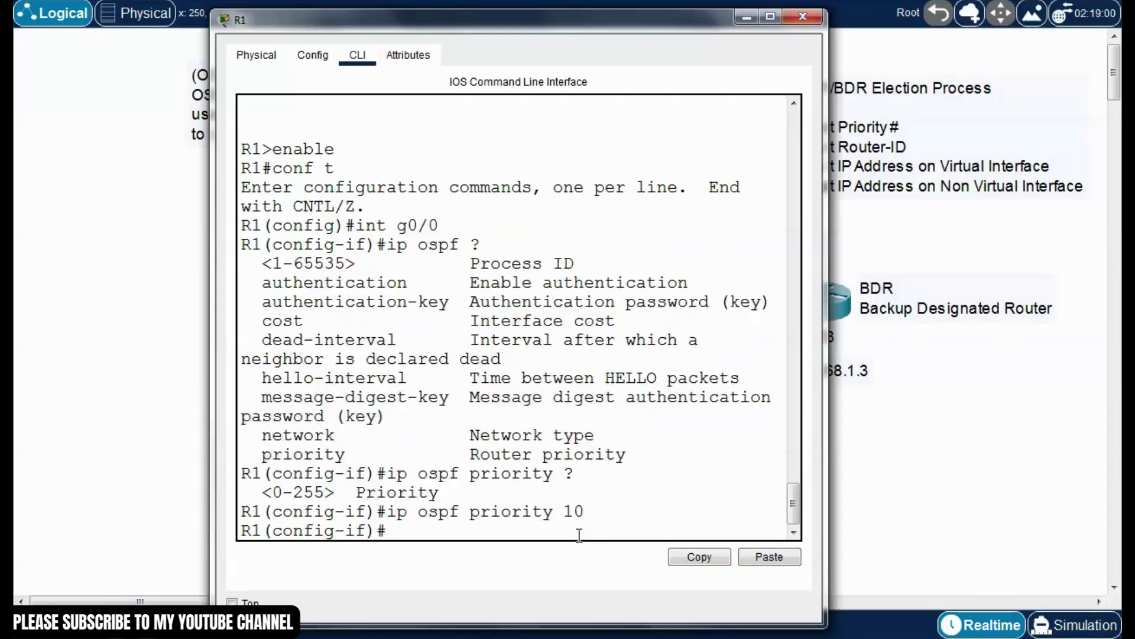
- Leave configuration mode on R1, save the configuration with write and close R1's window
{"action": "key", "text": "ctrl+z"}
{"action": "key", "text": "Return"}
{"action": "type", "text": "write"}
{"action": "key", "text": "Return"}
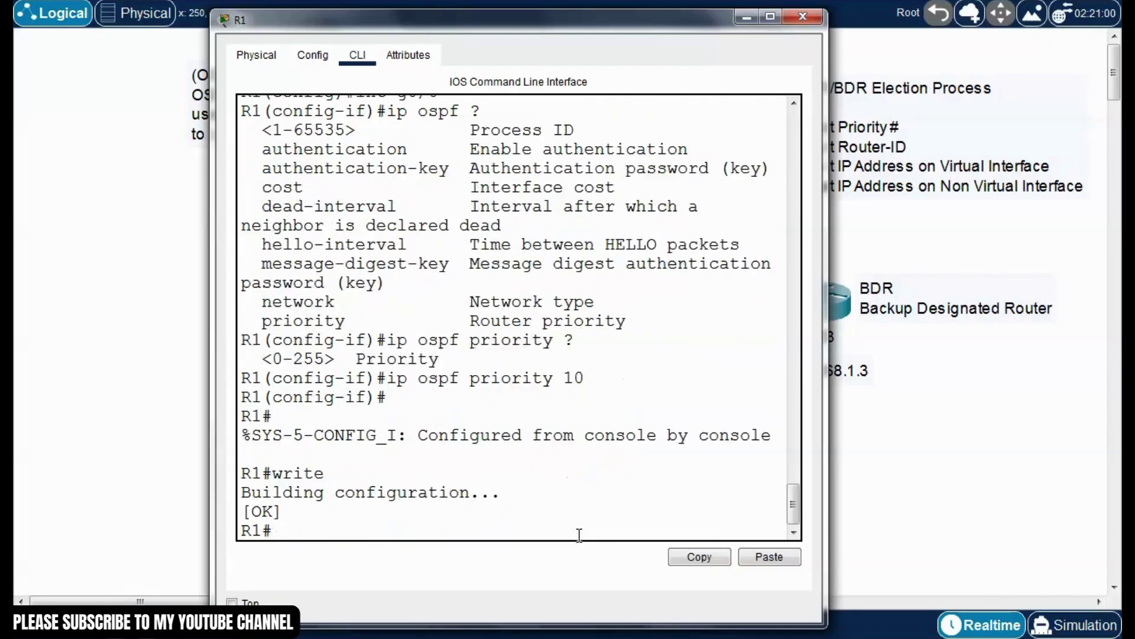
{"action": "left_click", "coordinate": [804, 16]}
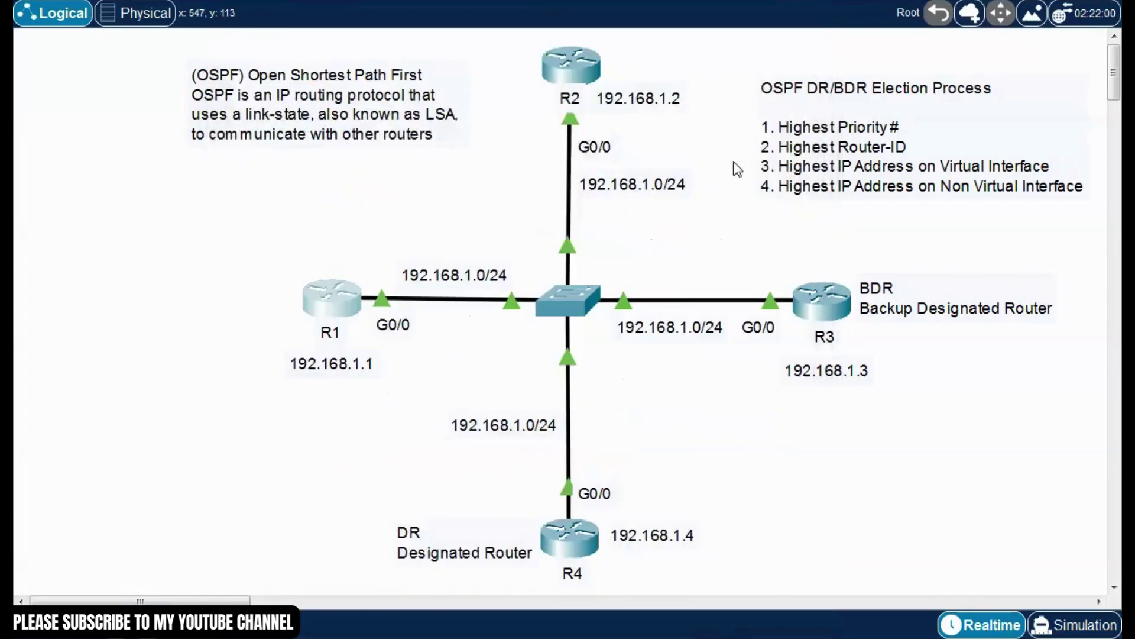
- Open R2's command line, enter privileged mode and go into configuration of interface g0/0
{"action": "left_click", "coordinate": [571, 67]}
{"action": "left_click", "coordinate": [487, 468]}
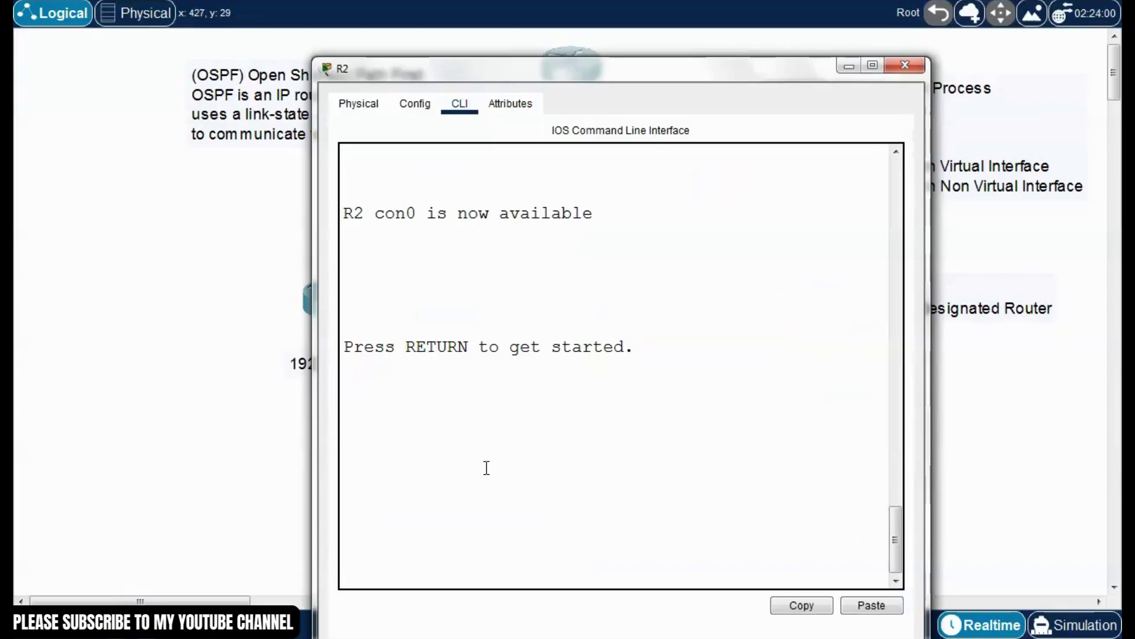
{"action": "key", "text": "Return"}
{"action": "type", "text": "enable"}
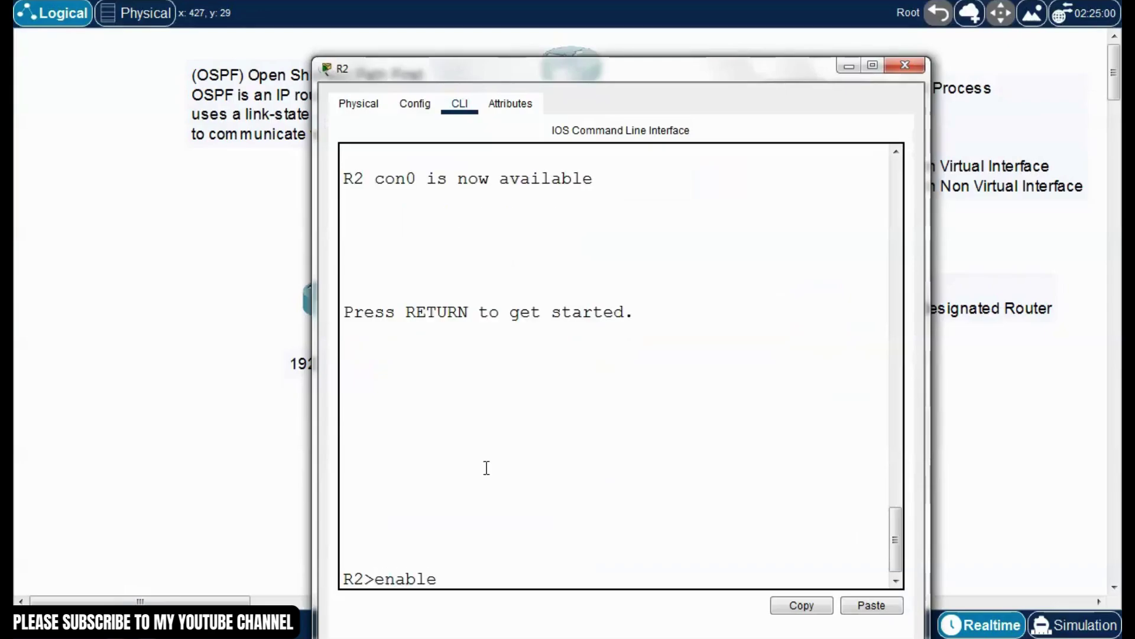
{"action": "key", "text": "Return"}
{"action": "type", "text": "conf t"}
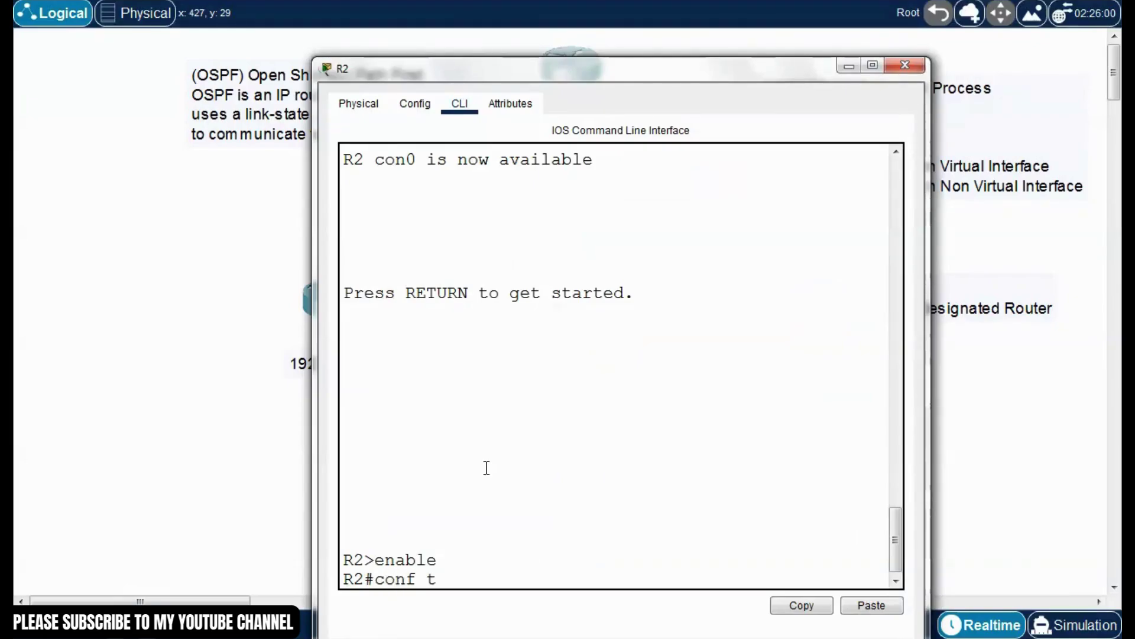
{"action": "key", "text": "Return"}
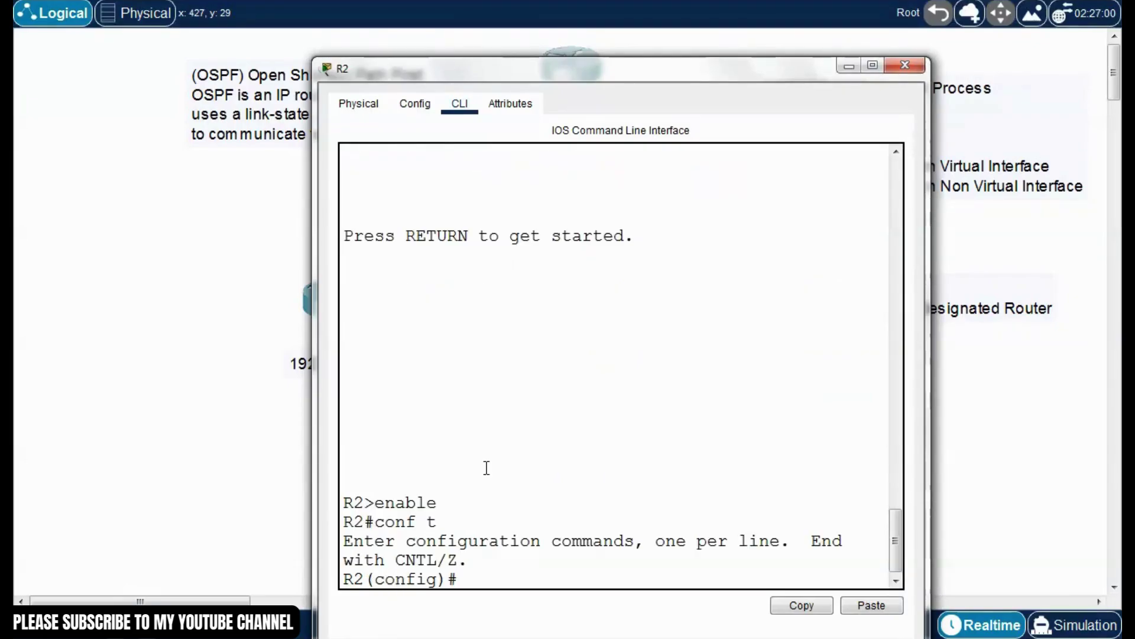
{"action": "type", "text": "int g0/0"}
{"action": "key", "text": "Return"}
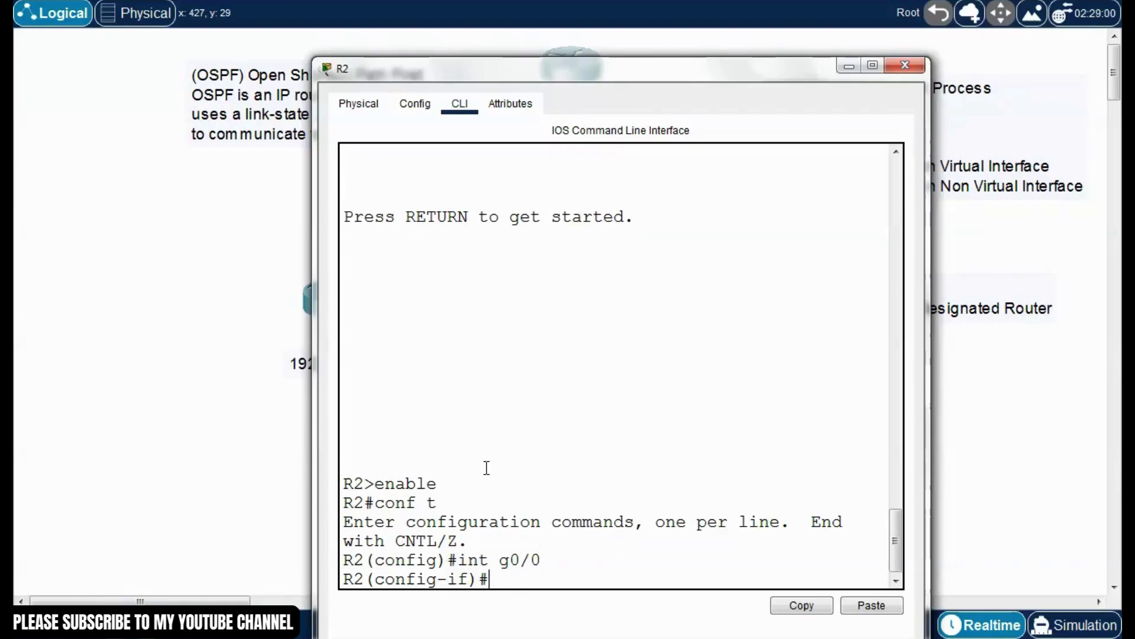
- Set the OSPF priority of R2's g0/0 interface to 9
{"action": "type", "text": "ip os"}
{"action": "key", "text": "Tab"}
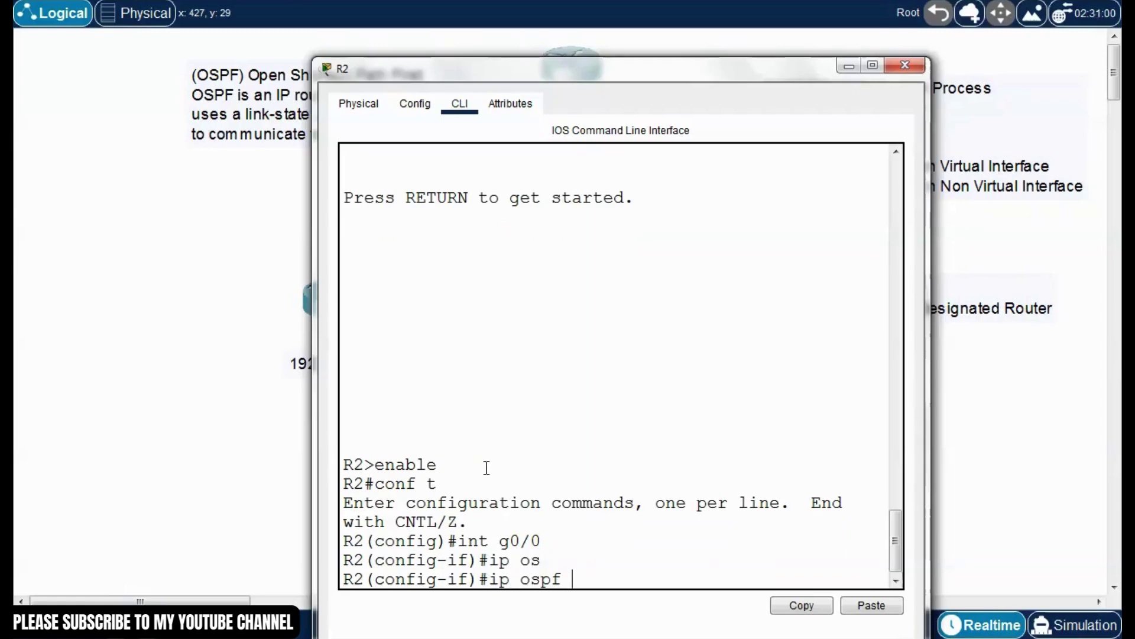
{"action": "type", "text": "prio"}
{"action": "key", "text": "Tab"}
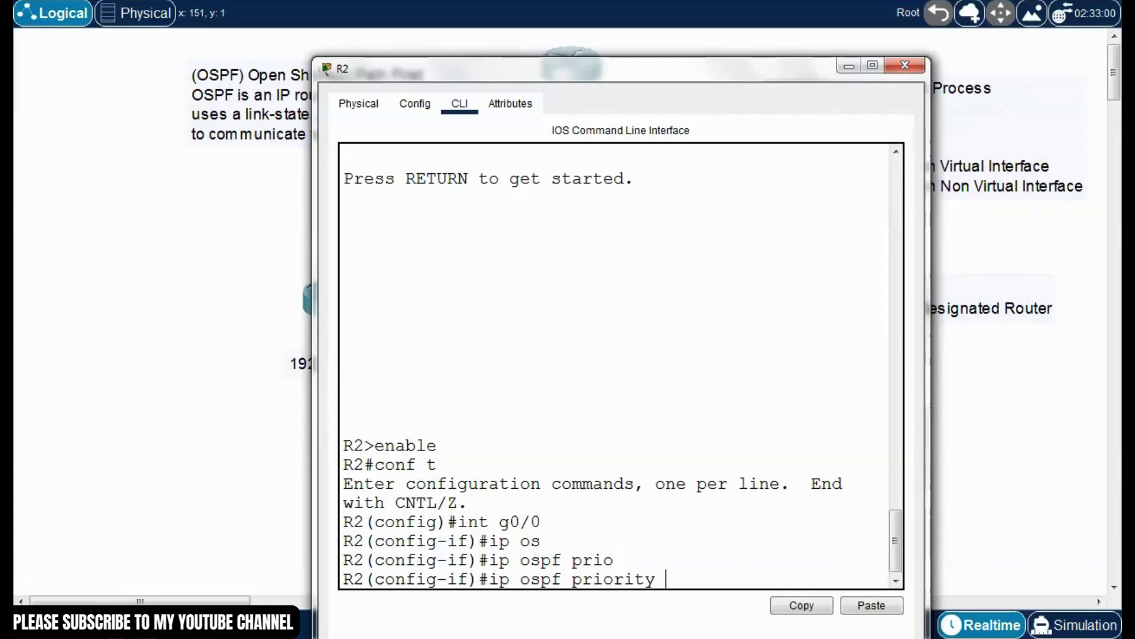
{"action": "left_click_drag", "start_coordinate": [507, 69], "coordinate": [460, 46]}
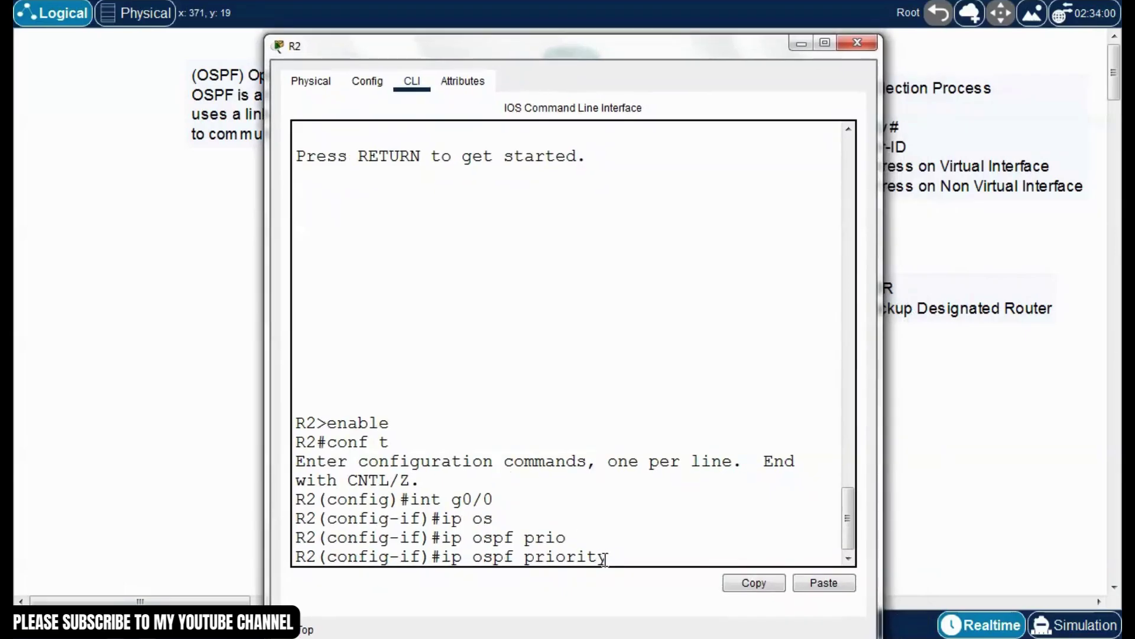
{"action": "key", "text": "Return"}
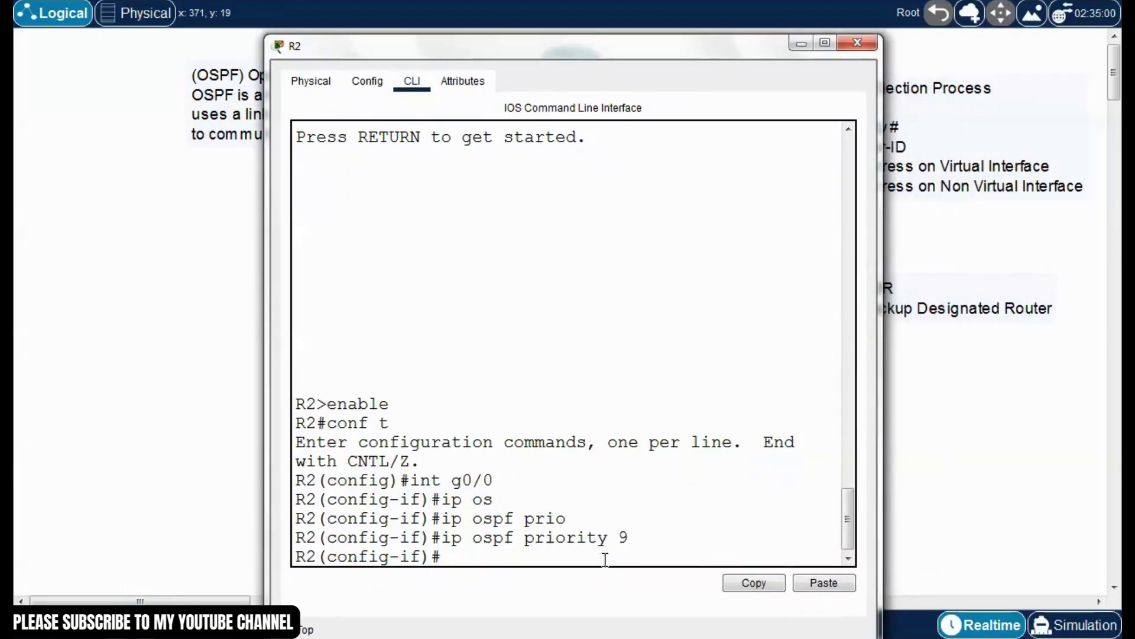
- Leave configuration mode on R2, save the configuration with write and close R2's window
{"action": "key", "text": "ctrl+z"}
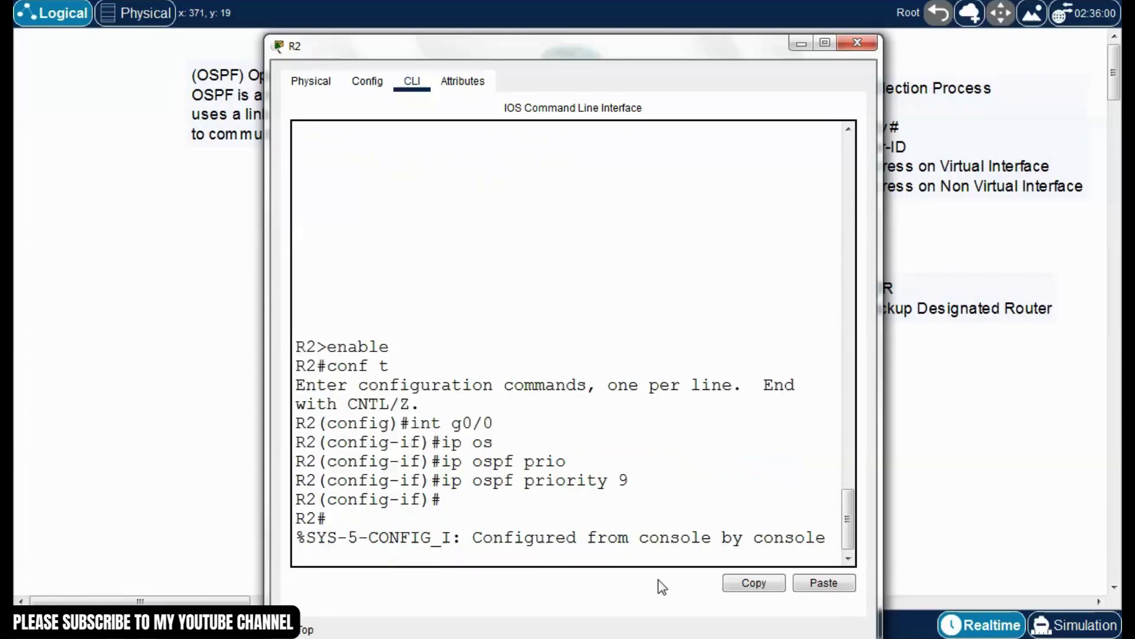
{"action": "key", "text": "Return"}
{"action": "type", "text": "write"}
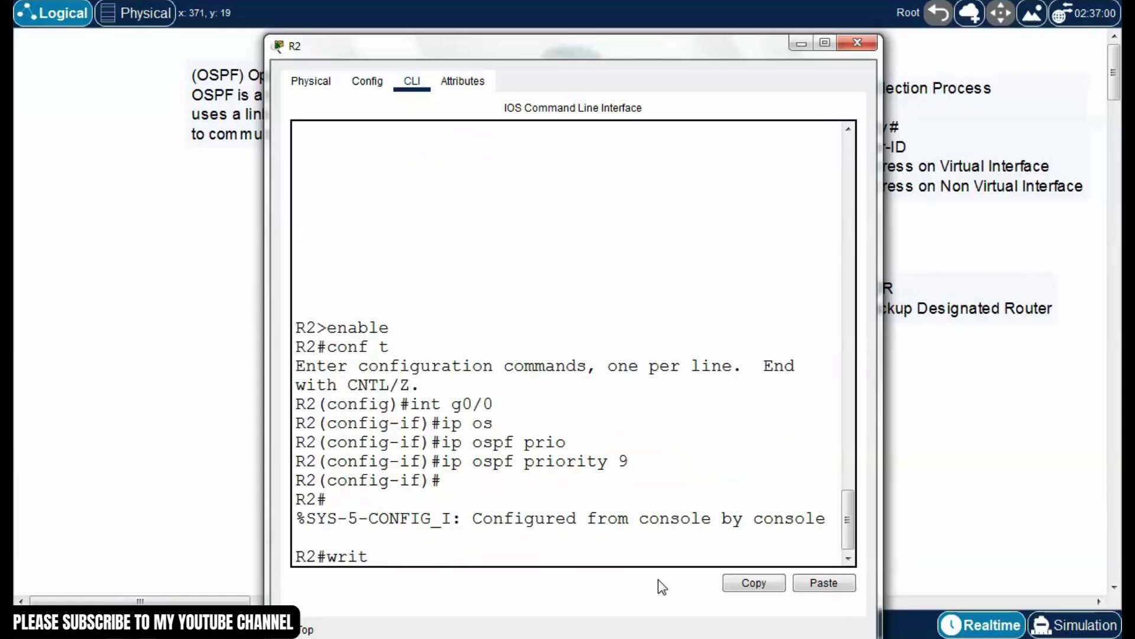
{"action": "key", "text": "Return"}
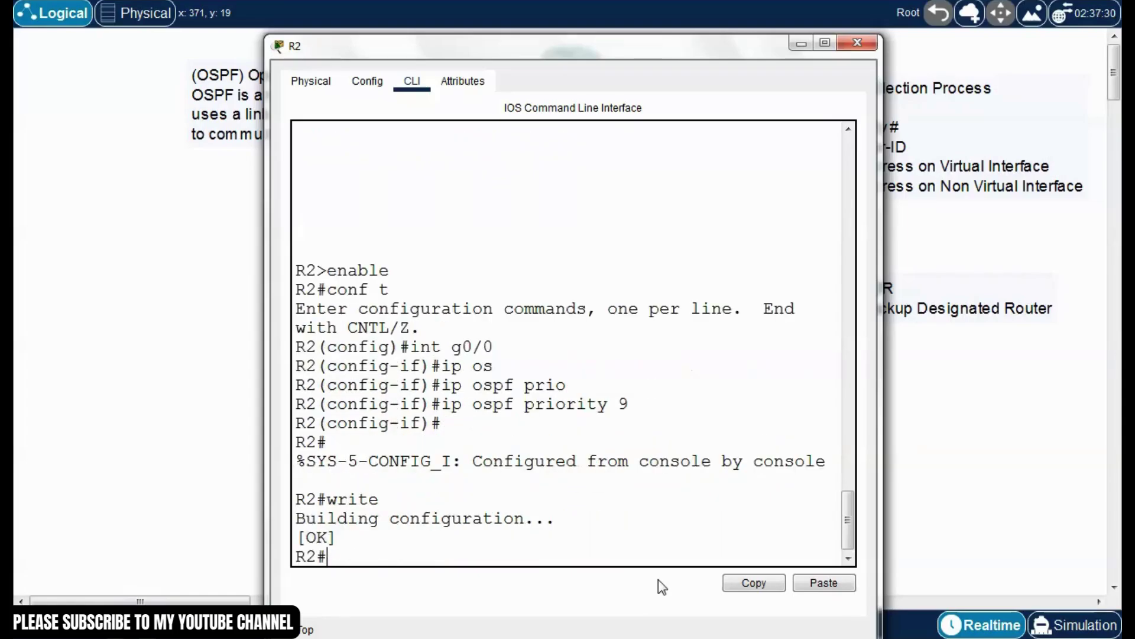
{"action": "left_click", "coordinate": [859, 44]}
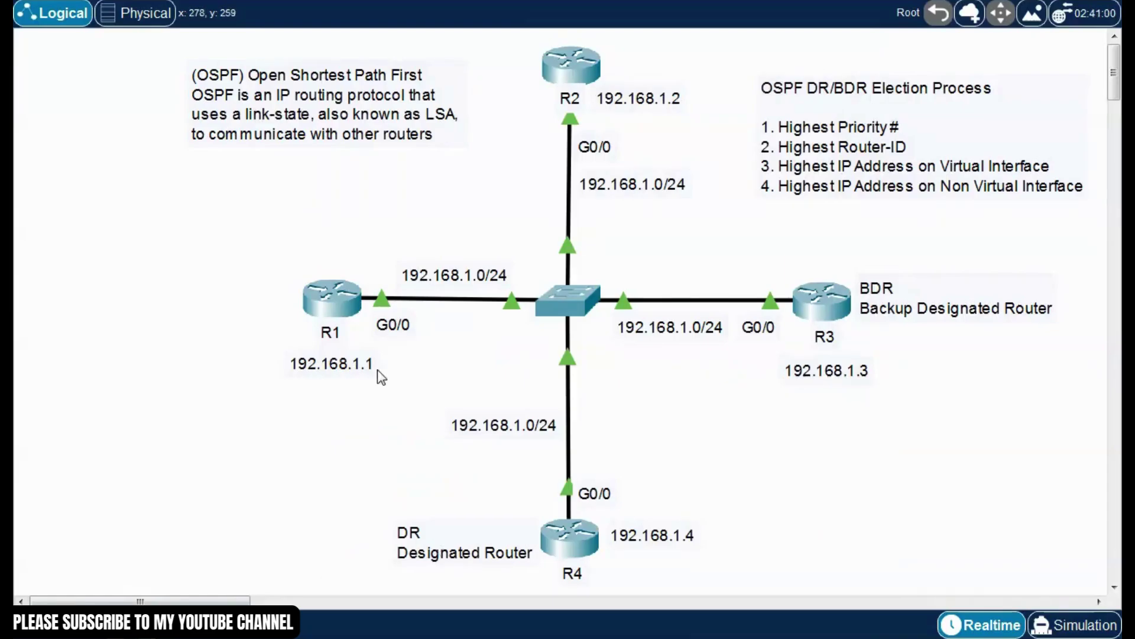
- Move the DR Designated Router label beside R1 and the BDR Backup Designated Router label beside R2
{"action": "left_click_drag", "start_coordinate": [415, 541], "coordinate": [193, 302]}
{"action": "left_click_drag", "start_coordinate": [902, 310], "coordinate": [648, 54]}
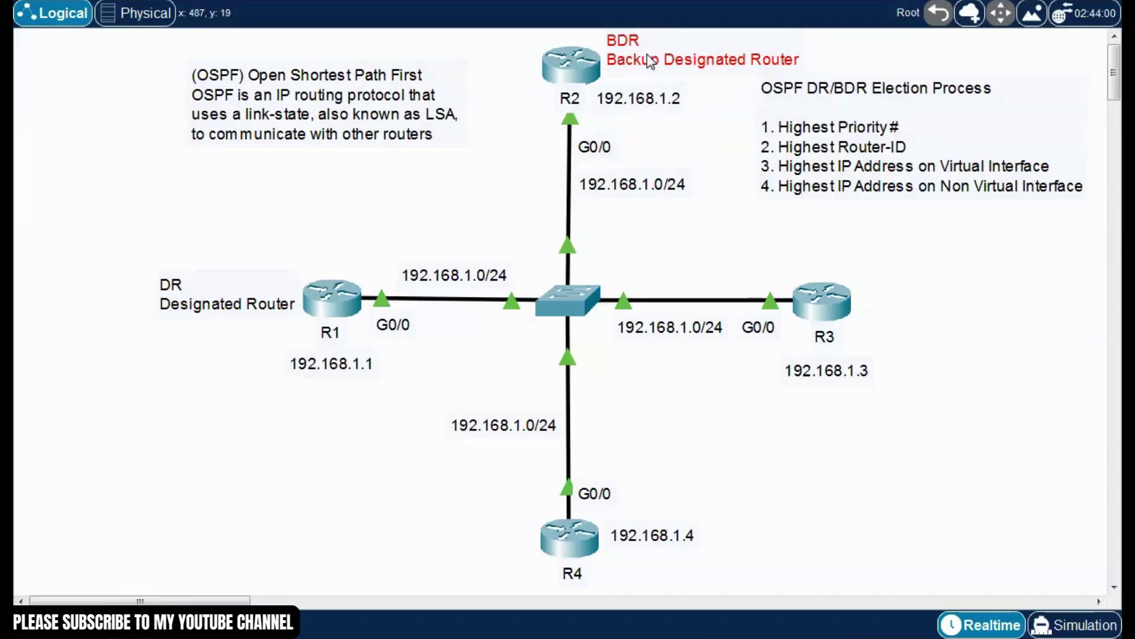
{"action": "left_click", "coordinate": [521, 168]}
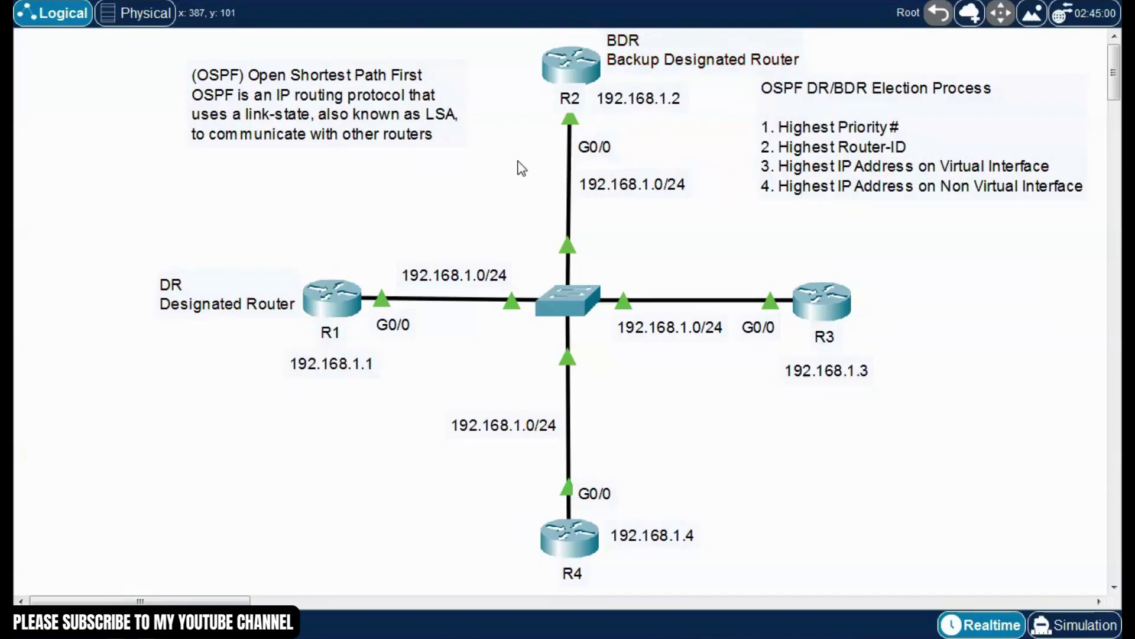
- Open R4's command line and enter privileged mode
{"action": "left_click", "coordinate": [574, 548]}
{"action": "left_click_drag", "start_coordinate": [633, 101], "coordinate": [705, 44]}
{"action": "left_click", "coordinate": [566, 415]}
{"action": "key", "text": "Return"}
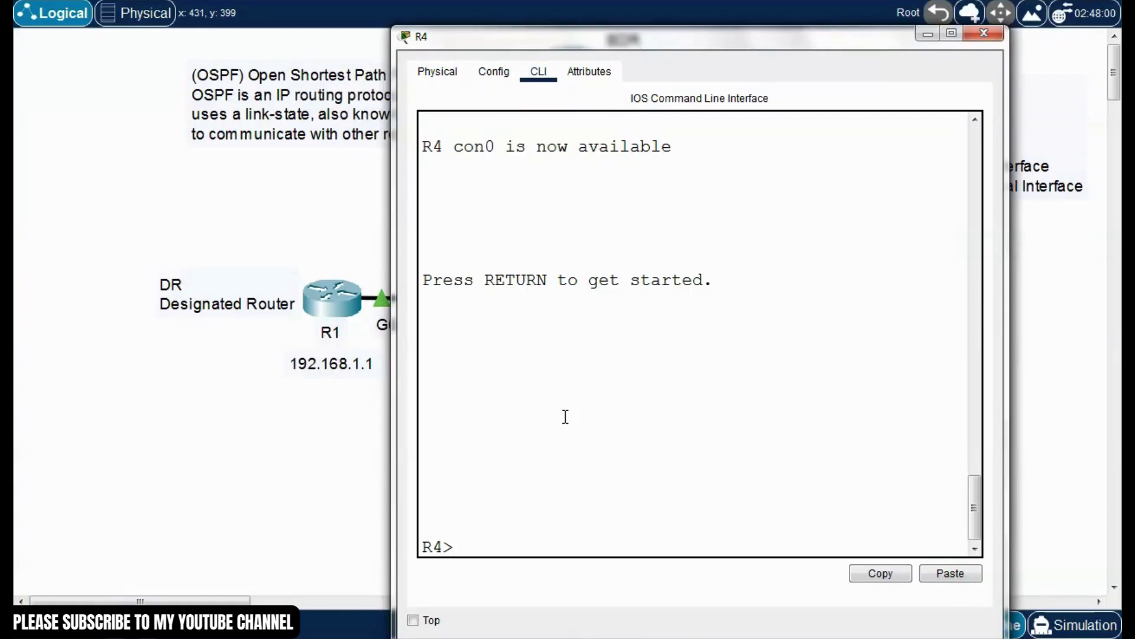
{"action": "type", "text": "enable"}
{"action": "key", "text": "Return"}
- Display R4's OSPF neighbor table with show ip ospf neighbor
{"action": "type", "text": "show"}
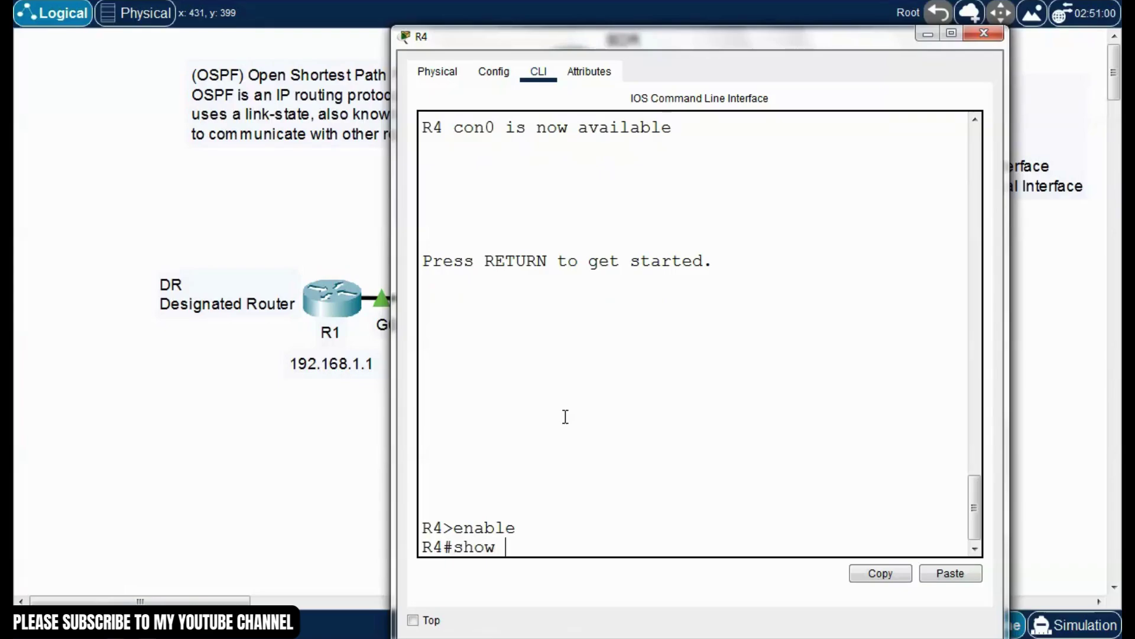
{"action": "type", "text": " ip os"}
{"action": "key", "text": "Tab"}
{"action": "type", "text": "ne"}
{"action": "key", "text": "Tab"}
{"action": "key", "text": "Return"}
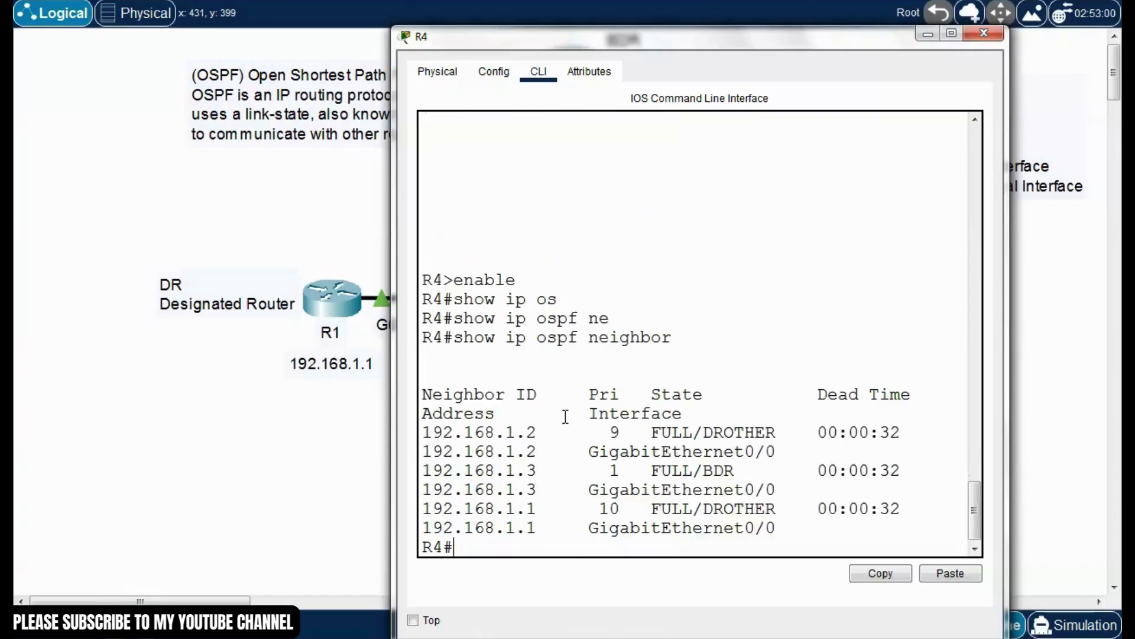
- Widen R4's window and examine the priority and neighbor ID of the 192.168.1.1 entry in the neighbor table
{"action": "left_click_drag", "start_coordinate": [392, 303], "coordinate": [138, 302]}
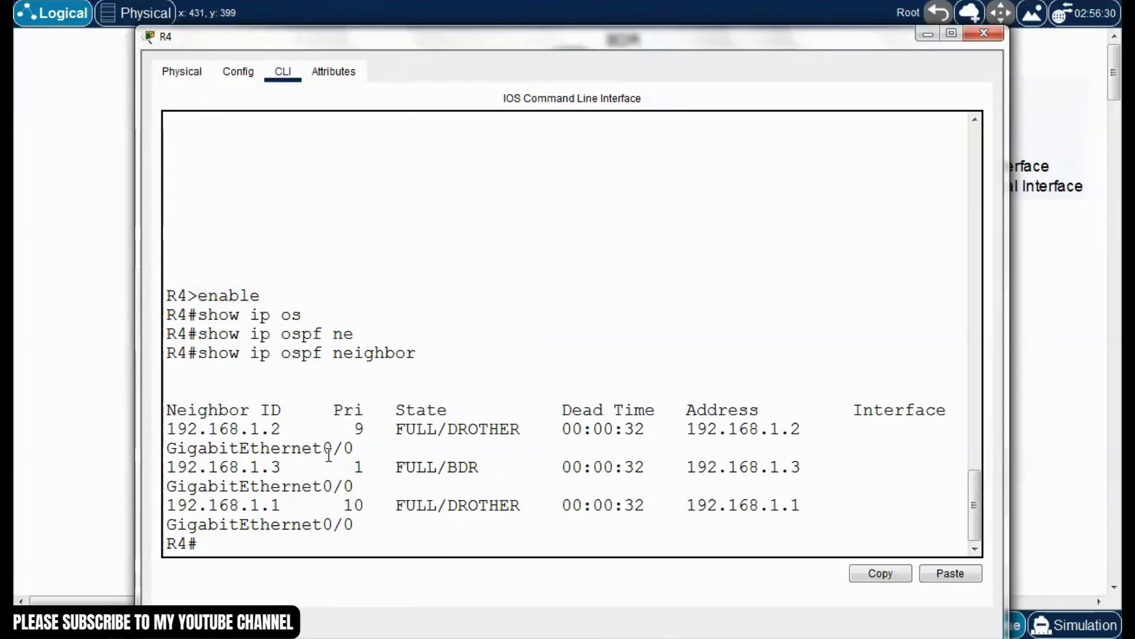
{"action": "left_click_drag", "start_coordinate": [362, 505], "coordinate": [325, 505]}
{"action": "left_click", "coordinate": [309, 506]}
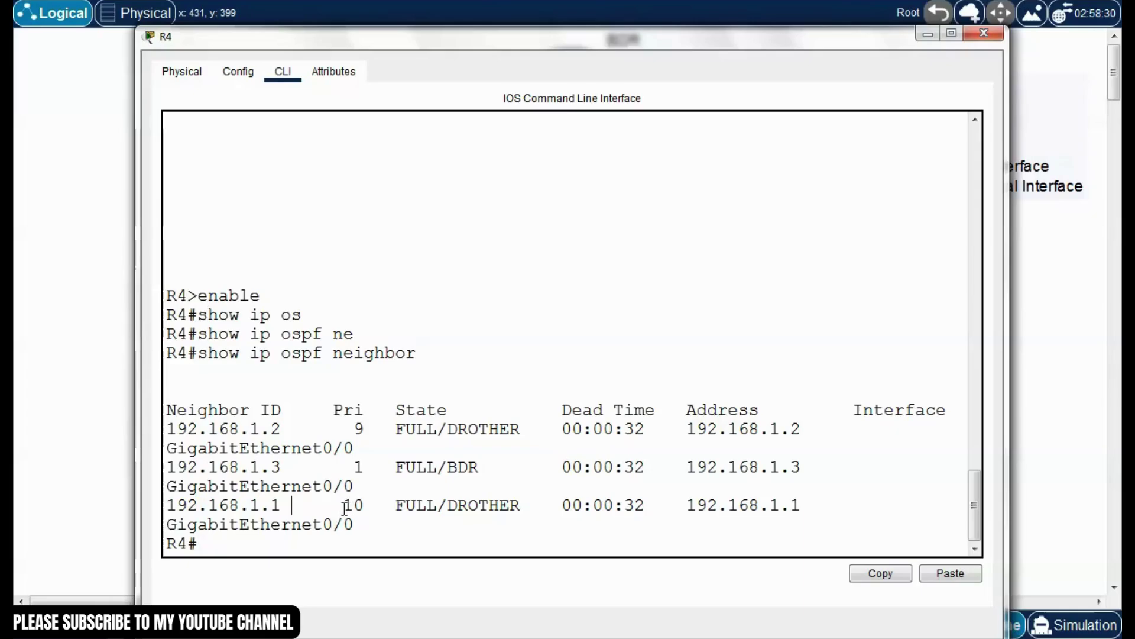
{"action": "left_click_drag", "start_coordinate": [345, 505], "coordinate": [367, 506]}
{"action": "left_click", "coordinate": [312, 506]}
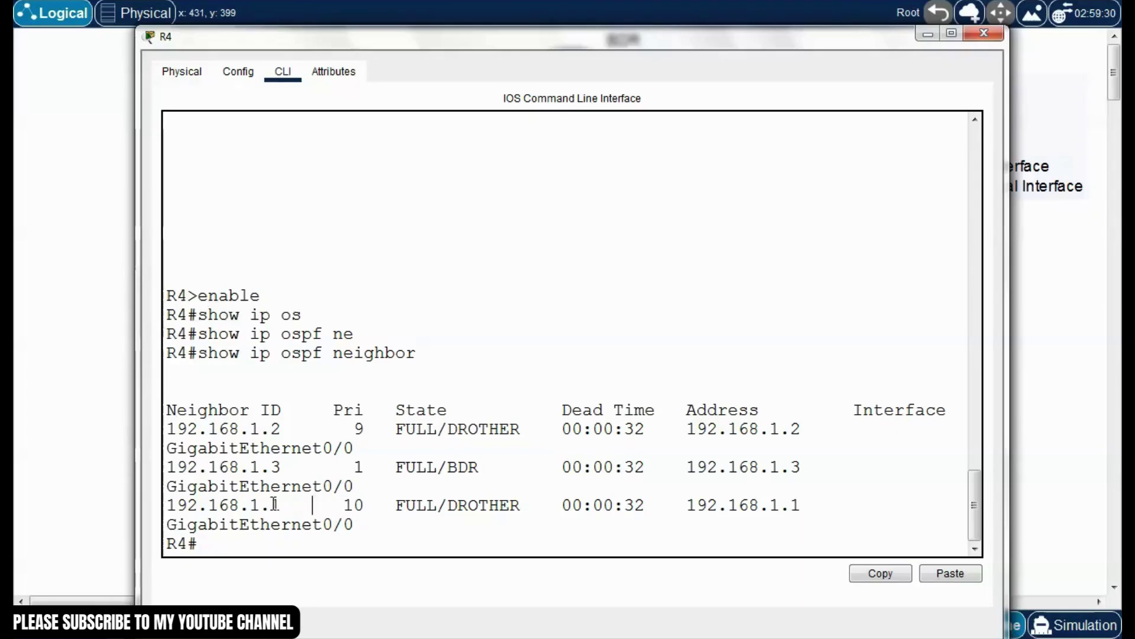
{"action": "left_click_drag", "start_coordinate": [283, 505], "coordinate": [176, 506]}
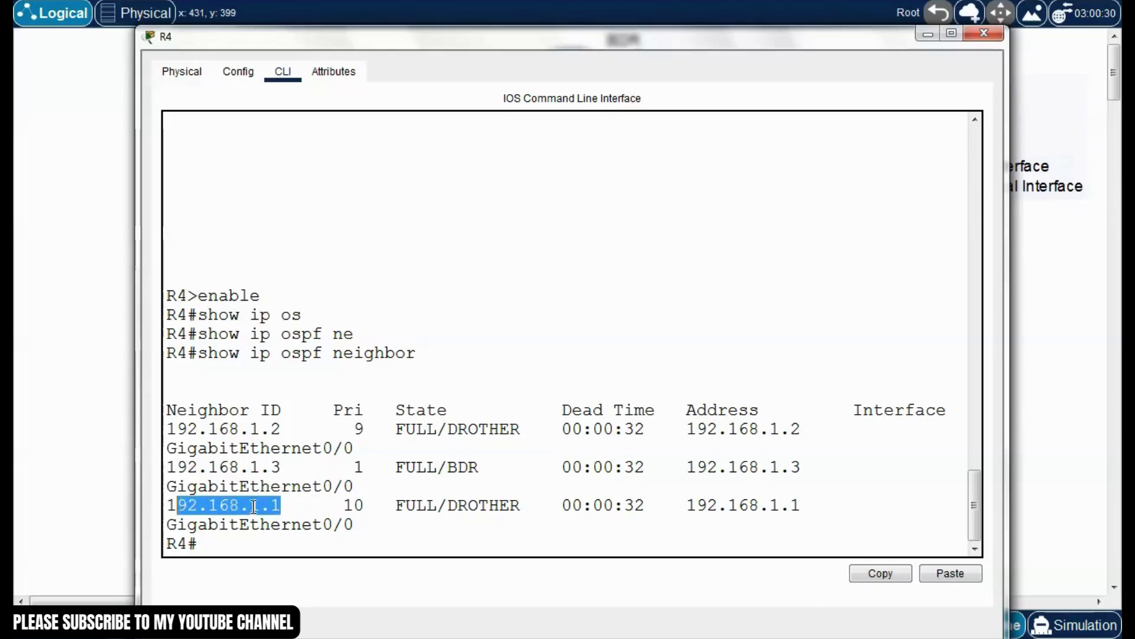
{"action": "left_click", "coordinate": [291, 506]}
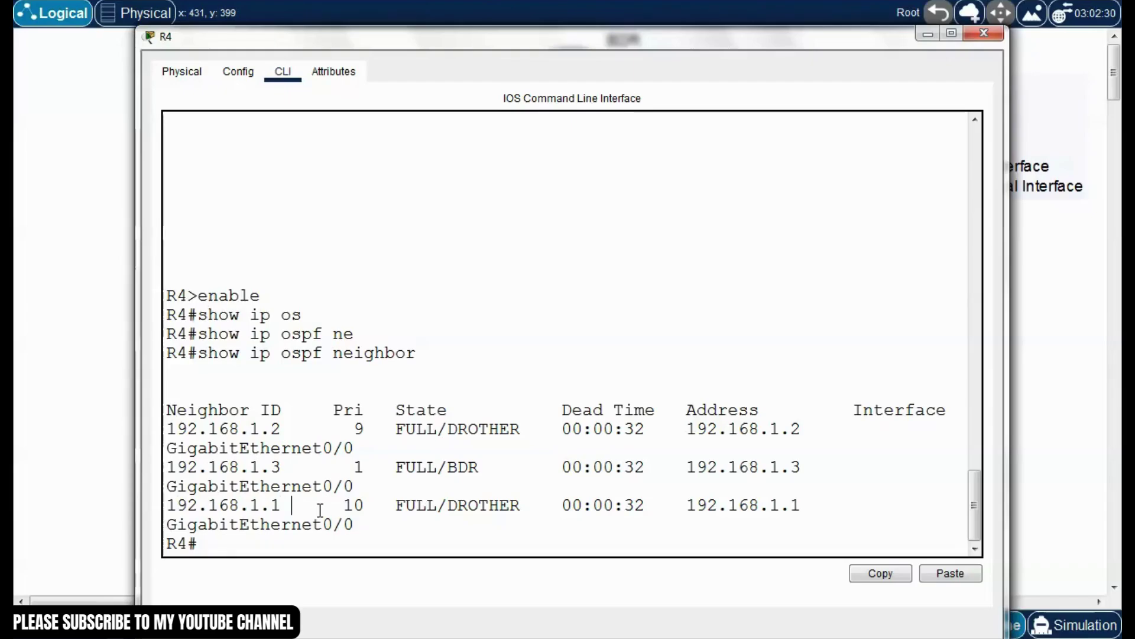
- Examine the neighbor ID and priority of the 192.168.1.2 entry on R4 and close R4's window
{"action": "left_click_drag", "start_coordinate": [289, 430], "coordinate": [166, 430]}
{"action": "left_click", "coordinate": [249, 427]}
{"action": "left_click_drag", "start_coordinate": [250, 427], "coordinate": [288, 429]}
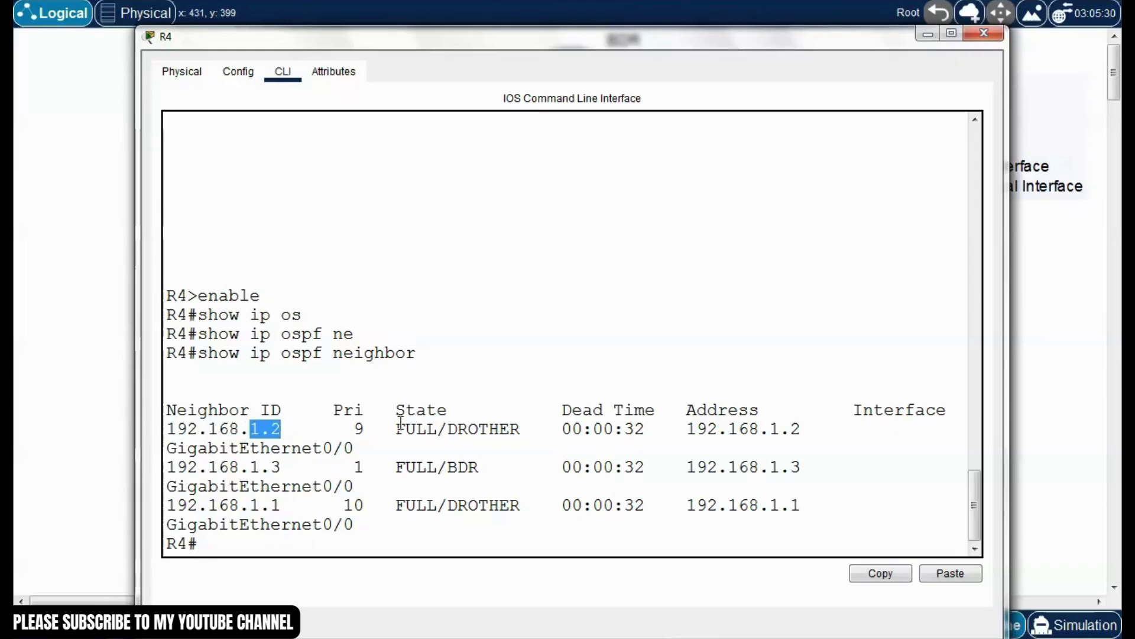
{"action": "left_click_drag", "start_coordinate": [374, 429], "coordinate": [345, 429]}
{"action": "left_click_drag", "start_coordinate": [630, 46], "coordinate": [663, 58]}
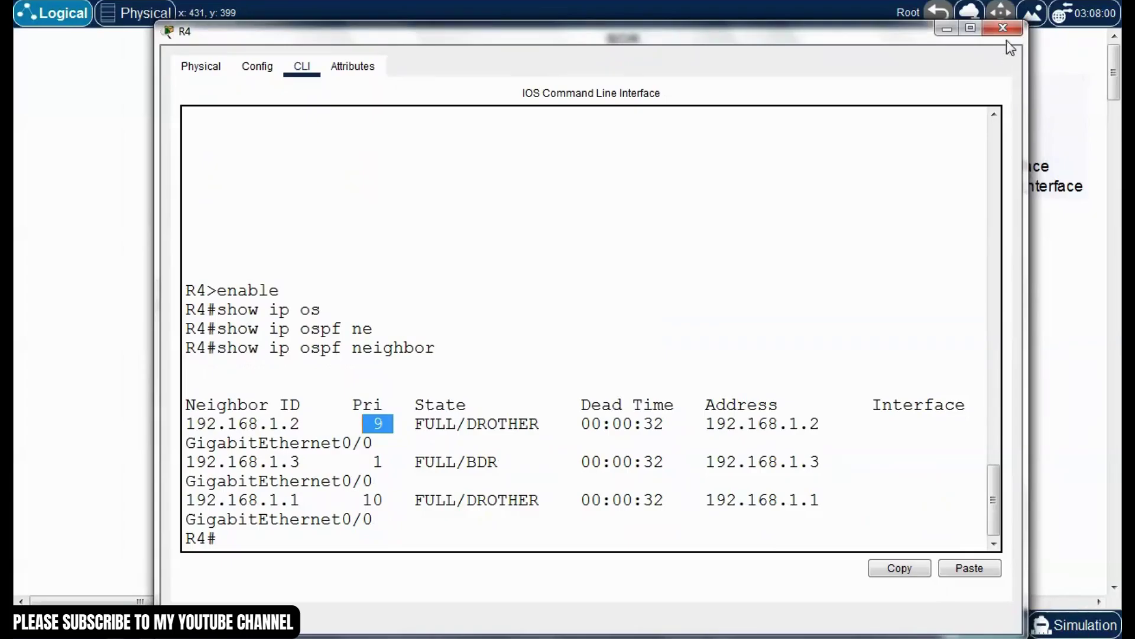
{"action": "left_click", "coordinate": [1003, 29]}
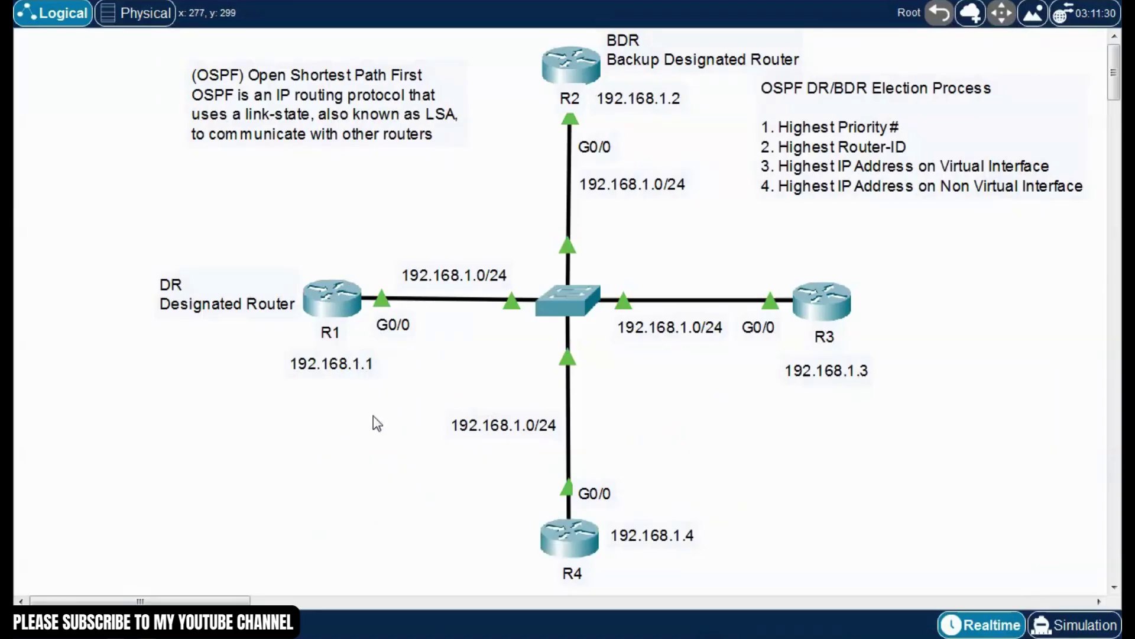
- Open R1's command line and restart the router with the reload command, confirming the reload
{"action": "mouse_move", "coordinate": [351, 332]}
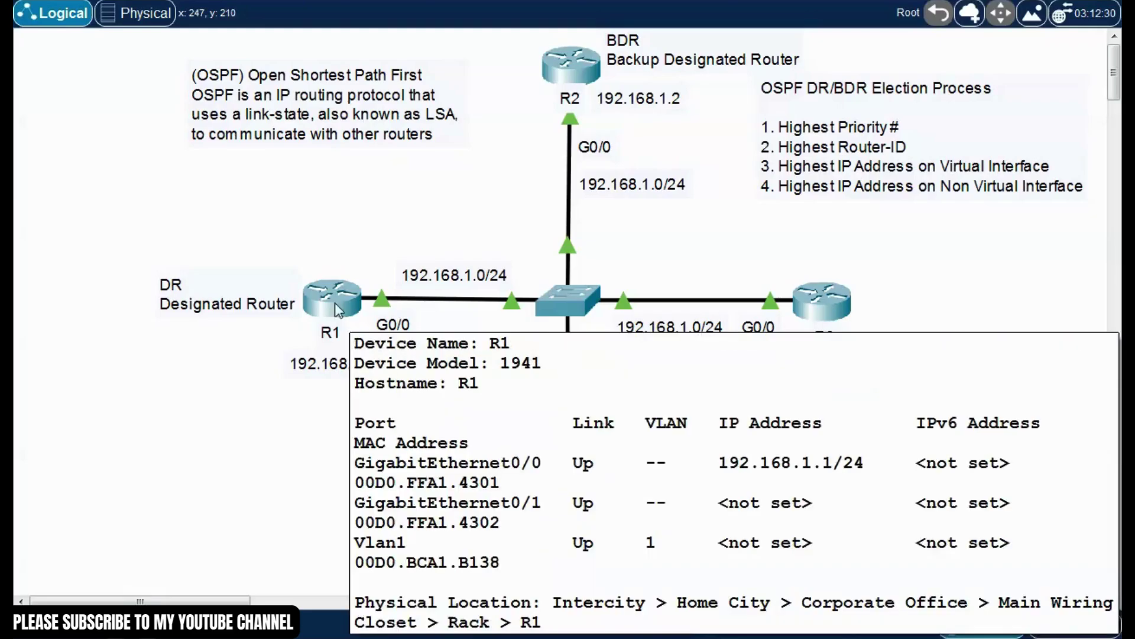
{"action": "left_click", "coordinate": [334, 305]}
{"action": "left_click_drag", "start_coordinate": [563, 76], "coordinate": [575, 24]}
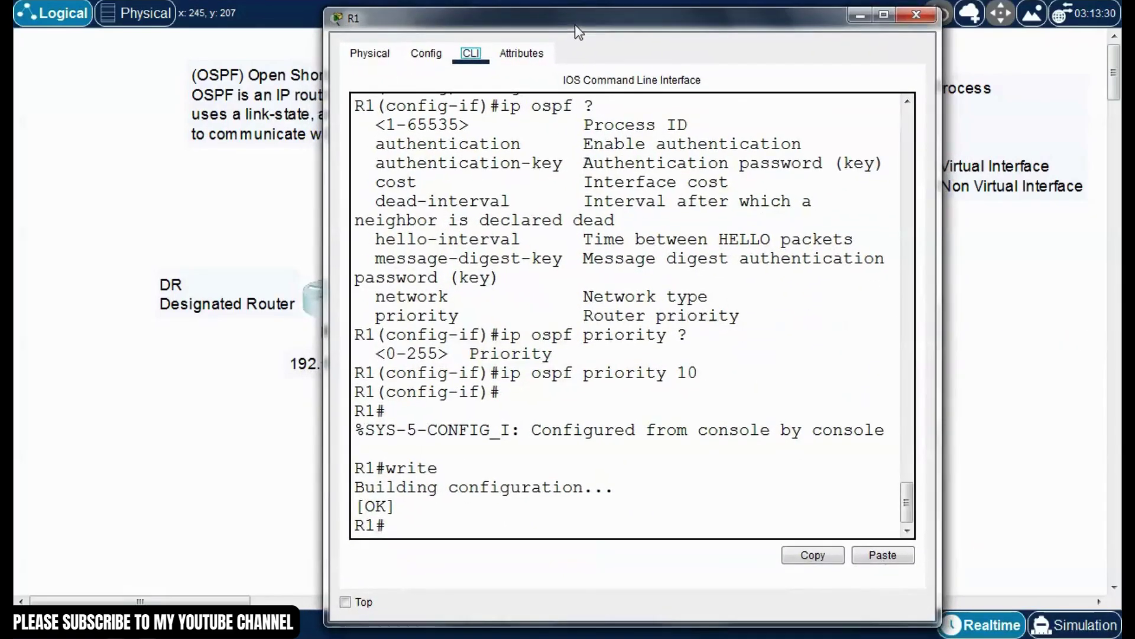
{"action": "left_click", "coordinate": [429, 531]}
{"action": "type", "text": "reload"}
{"action": "key", "text": "Return"}
{"action": "key", "text": "Return"}
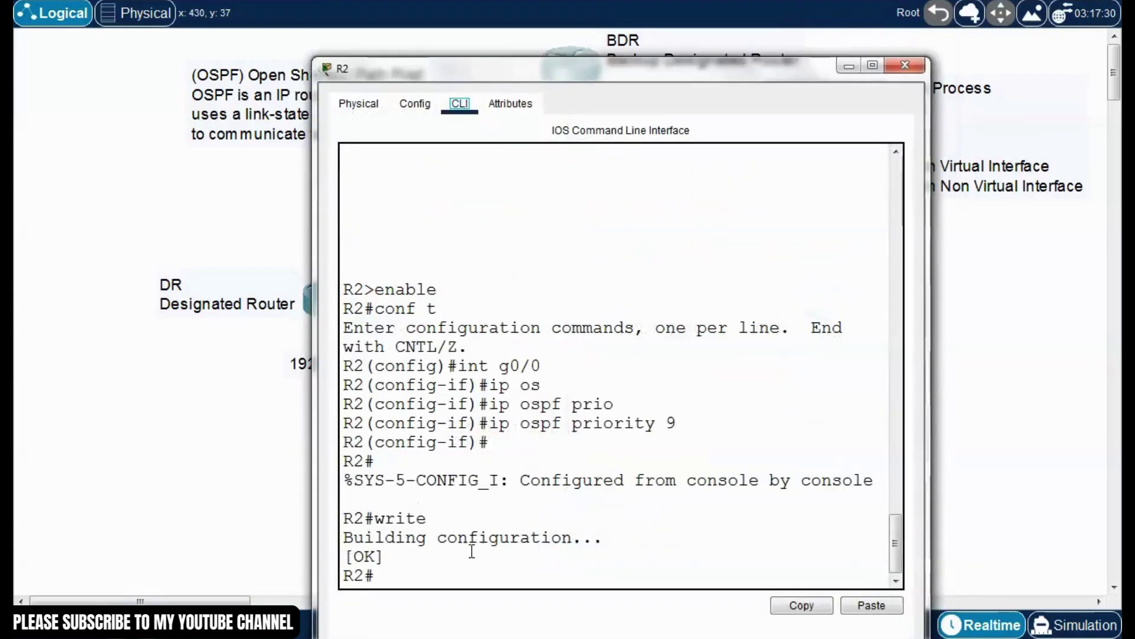
- Restart R2 with the reload command, confirm the reload and close R2's window
{"action": "left_click", "coordinate": [451, 569]}
{"action": "type", "text": "reload"}
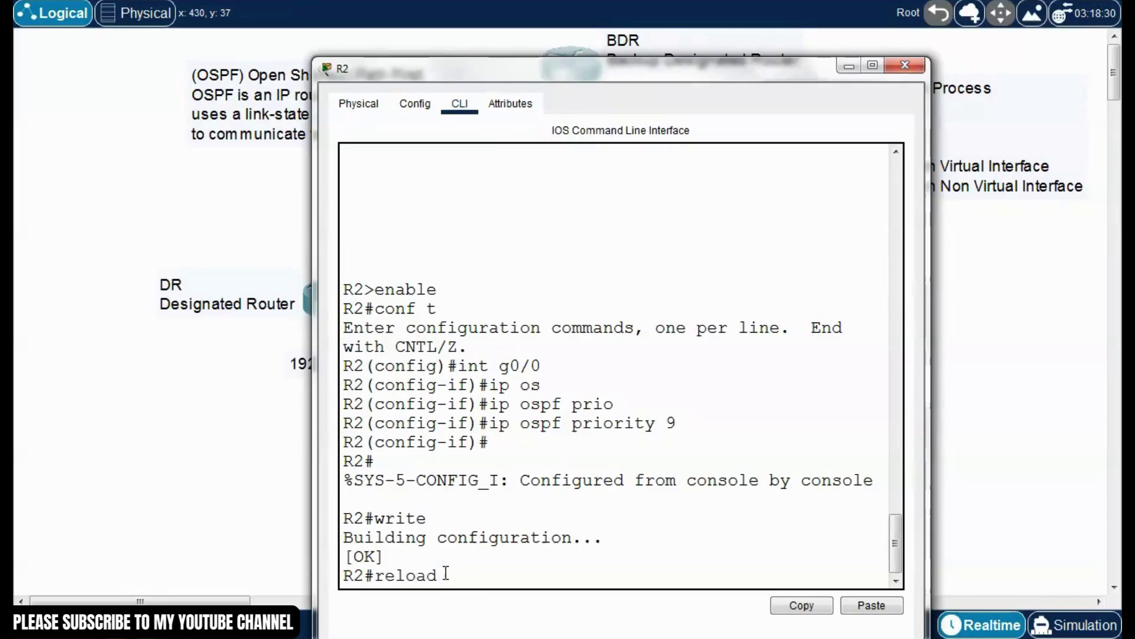
{"action": "key", "text": "Return"}
{"action": "key", "text": "Return"}
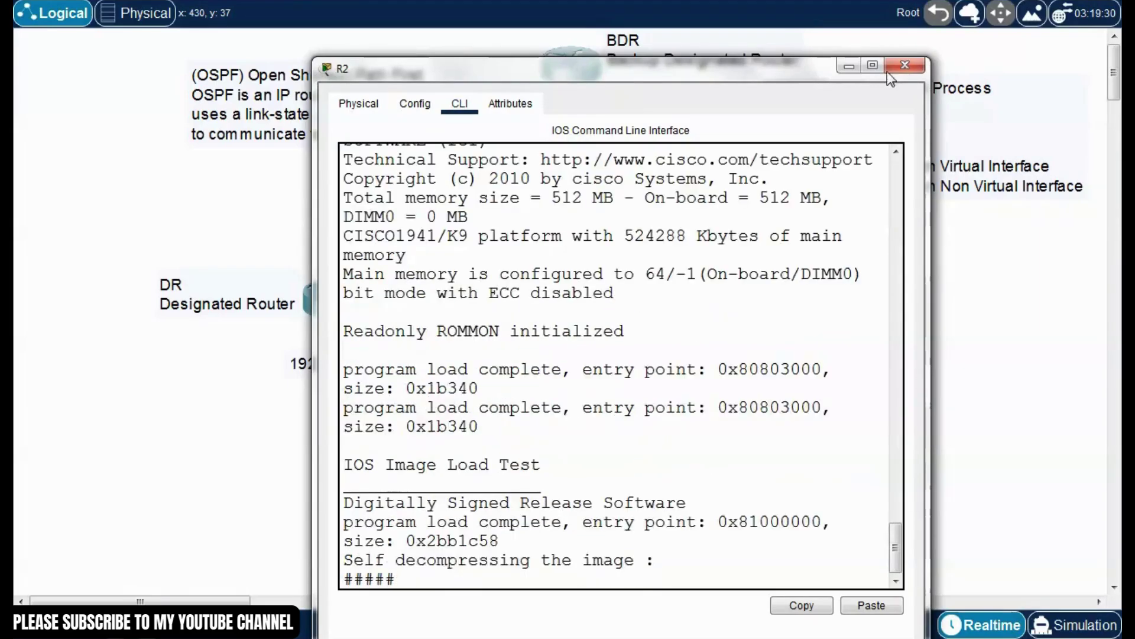
{"action": "left_click", "coordinate": [904, 65]}
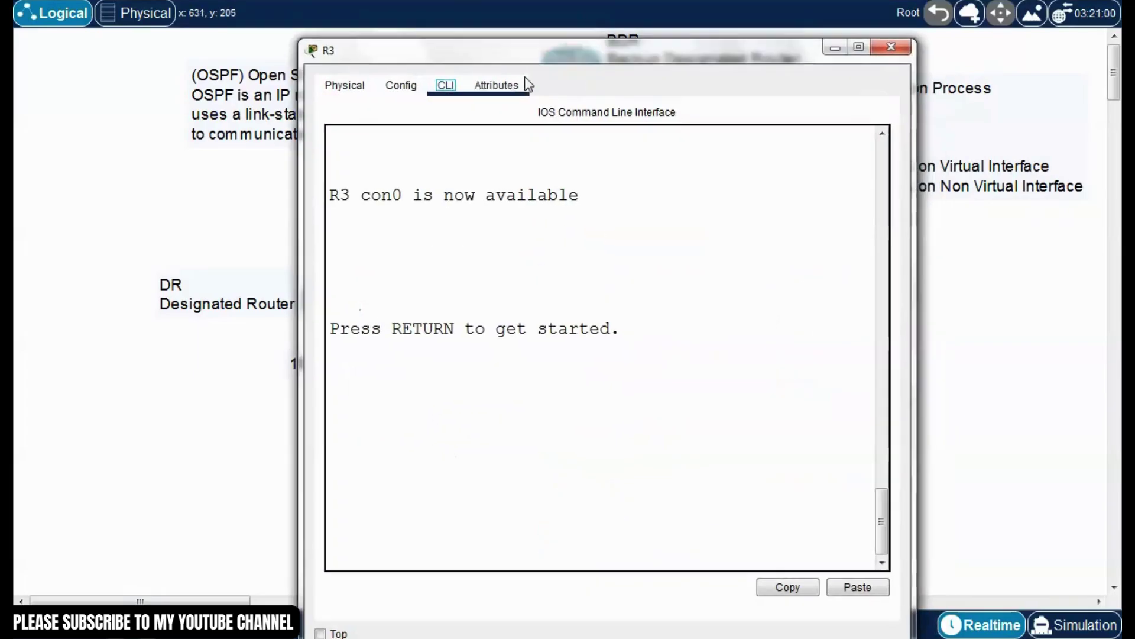
- Enter privileged mode on R3 and restart it with the reload command, confirming the reload
{"action": "left_click", "coordinate": [477, 445]}
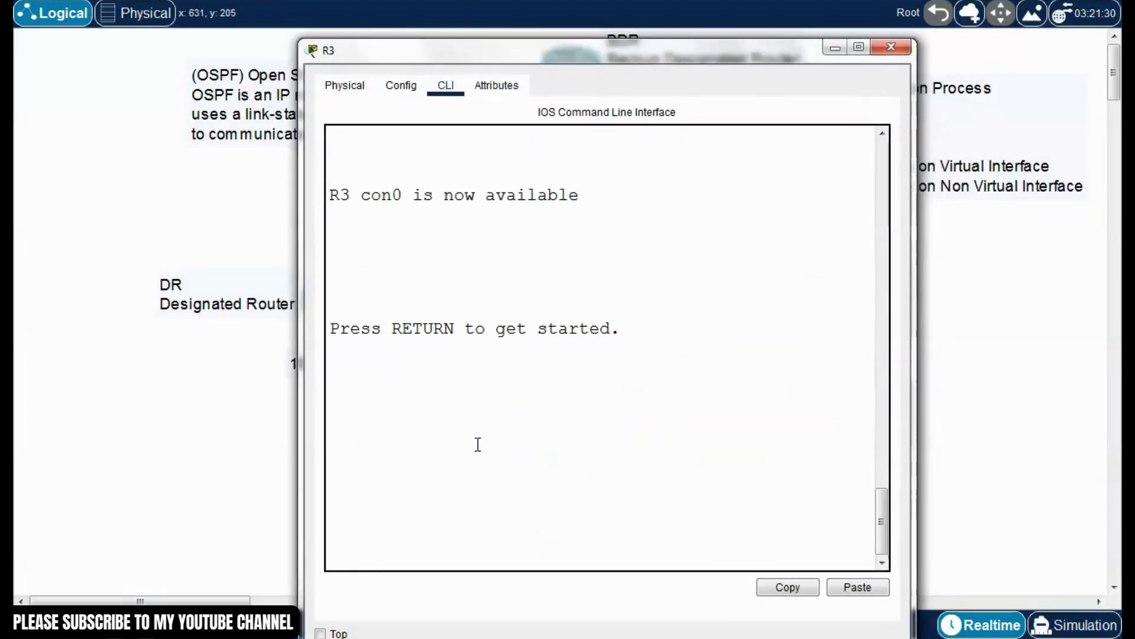
{"action": "key", "text": "Return"}
{"action": "type", "text": "enable"}
{"action": "key", "text": "Tab"}
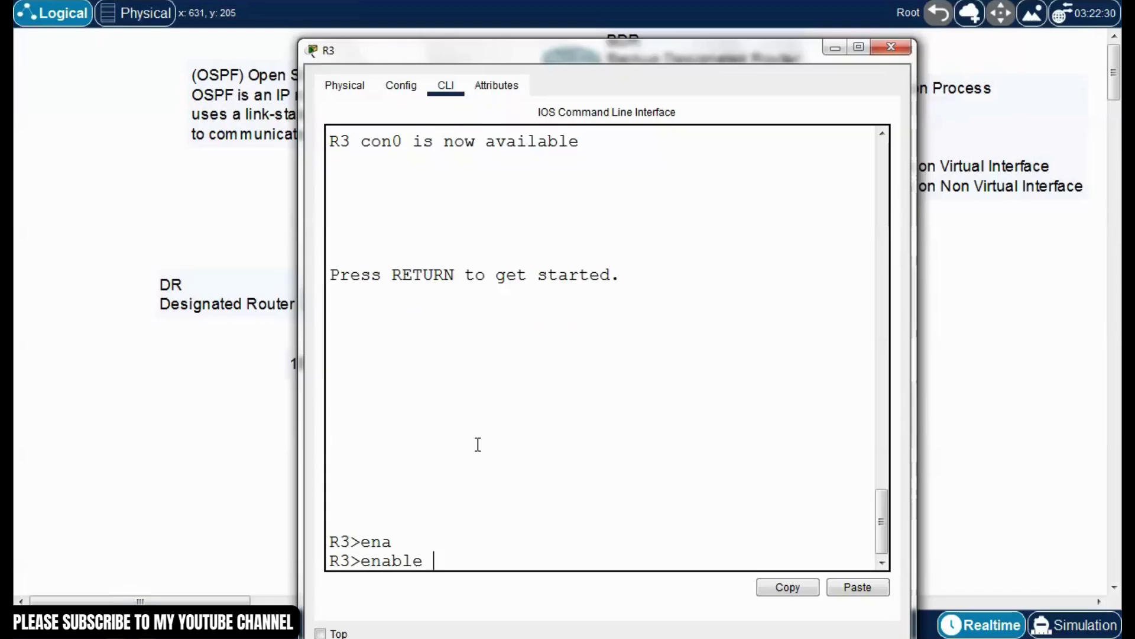
{"action": "key", "text": "Return"}
{"action": "type", "text": "reload"}
{"action": "key", "text": "Return"}
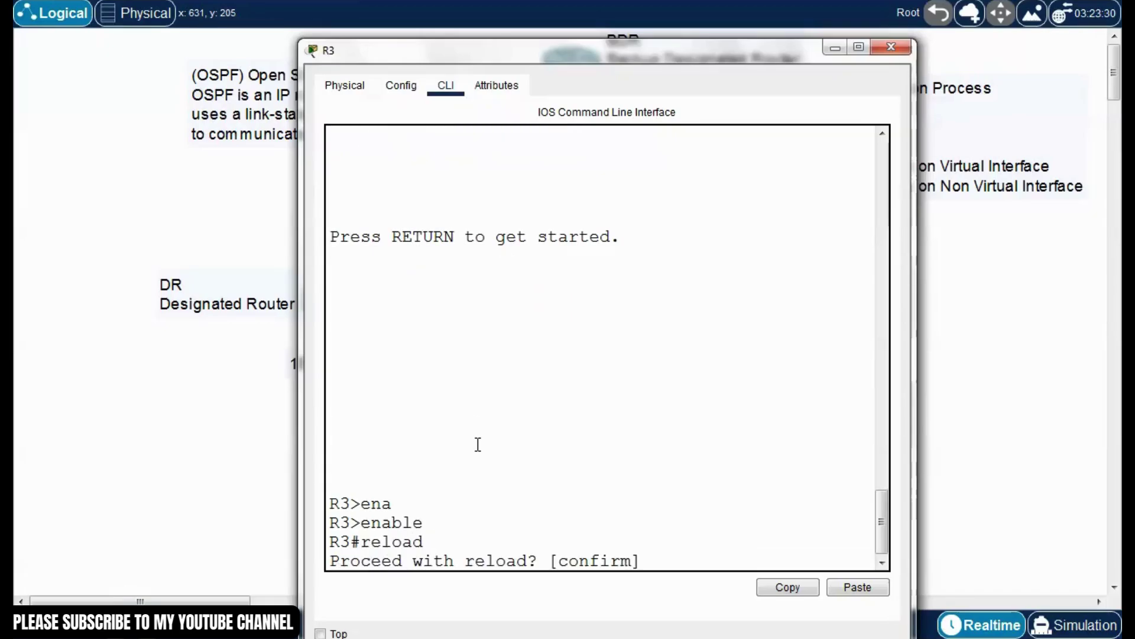
{"action": "key", "text": "Return"}
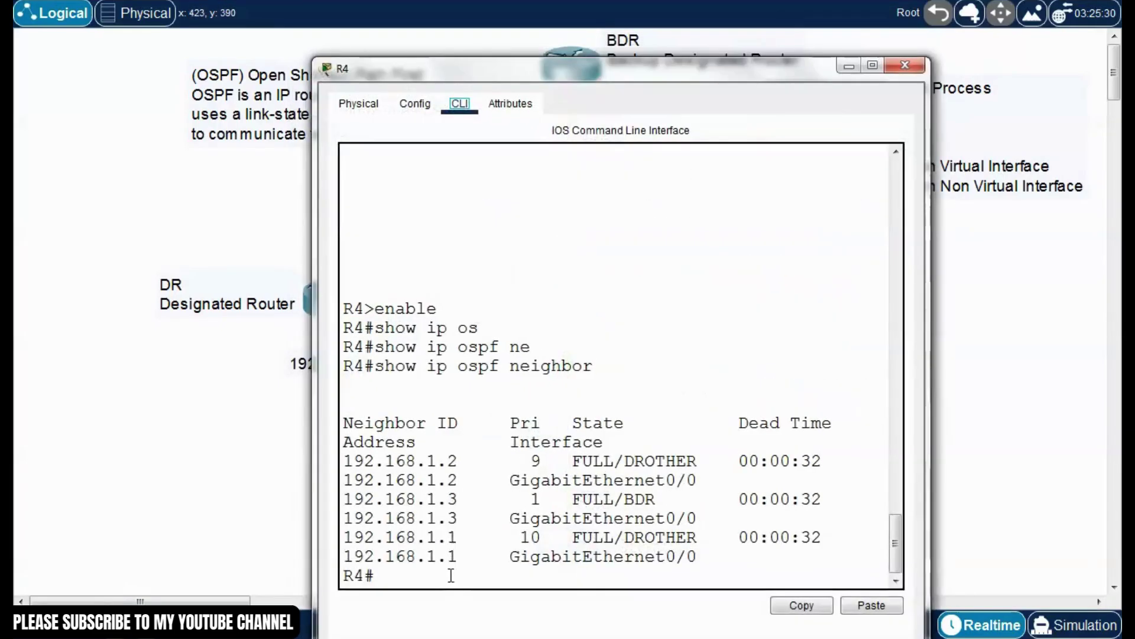
- Restart R4 with the reload command, confirm the reload and close R4's window
{"action": "type", "text": "oa"}
{"action": "key", "text": "BackSpace"}
{"action": "key", "text": "BackSpace"}
{"action": "key", "text": "BackSpace"}
{"action": "type", "text": "eload"}
{"action": "key", "text": "Return"}
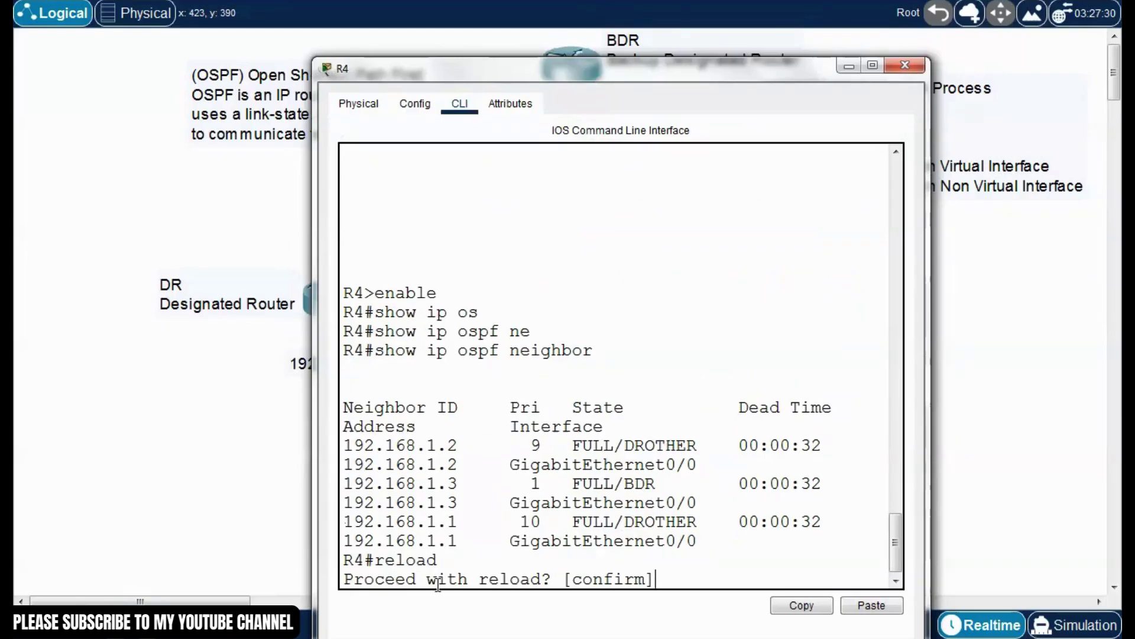
{"action": "key", "text": "Return"}
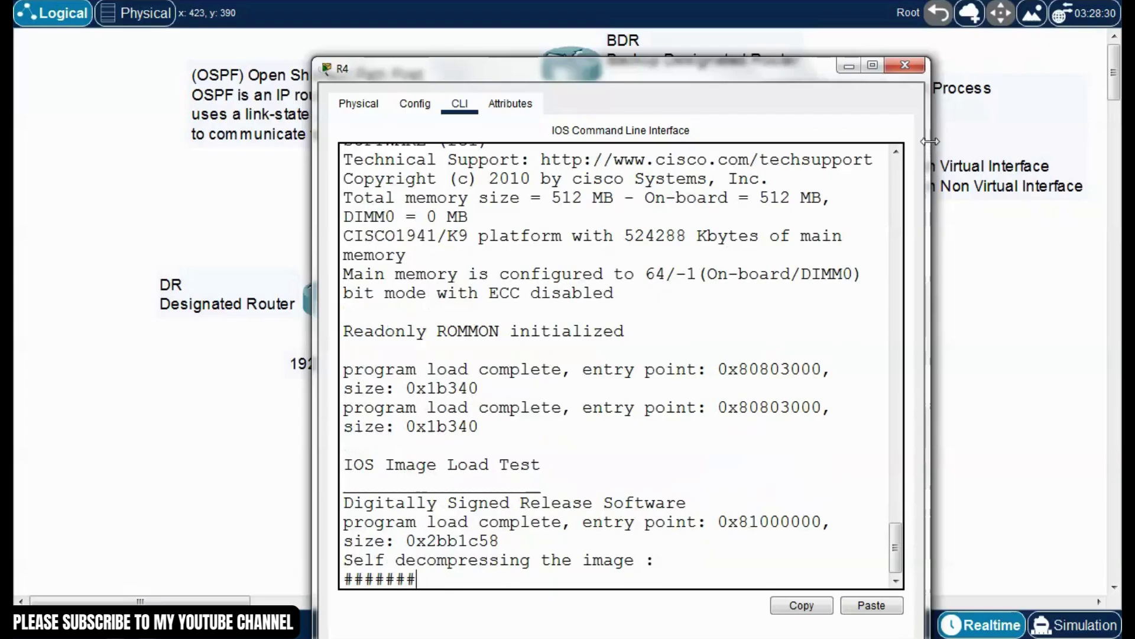
{"action": "left_click", "coordinate": [908, 66]}
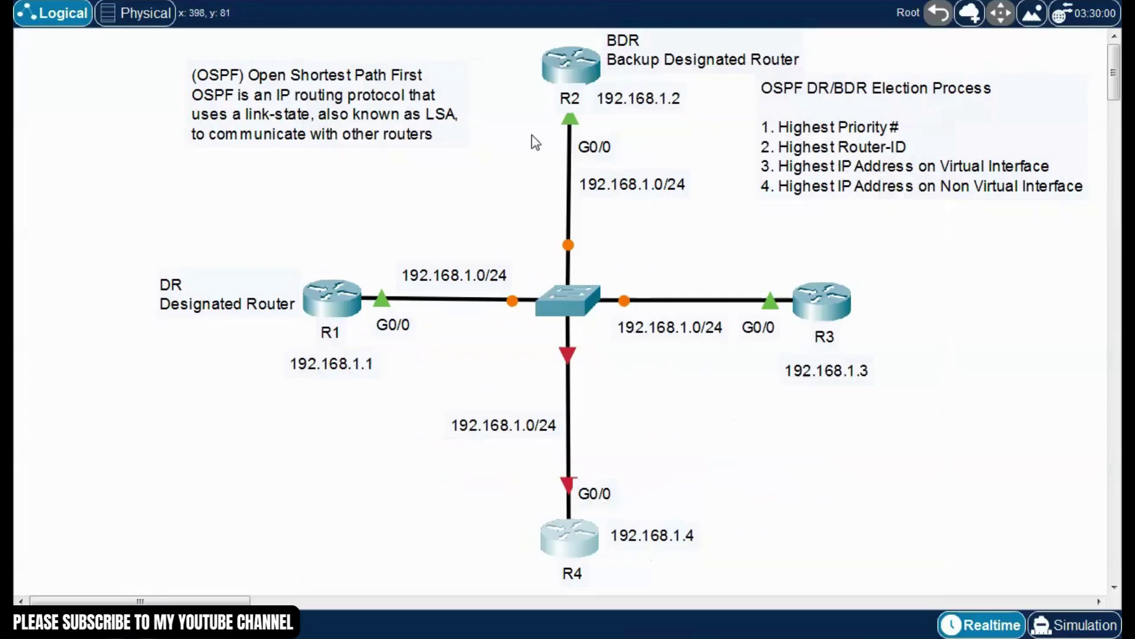
- Open the restarted R2's command line and enter privileged mode
{"action": "left_click", "coordinate": [591, 70]}
{"action": "left_click_drag", "start_coordinate": [612, 87], "coordinate": [515, 33]}
{"action": "left_click", "coordinate": [349, 533]}
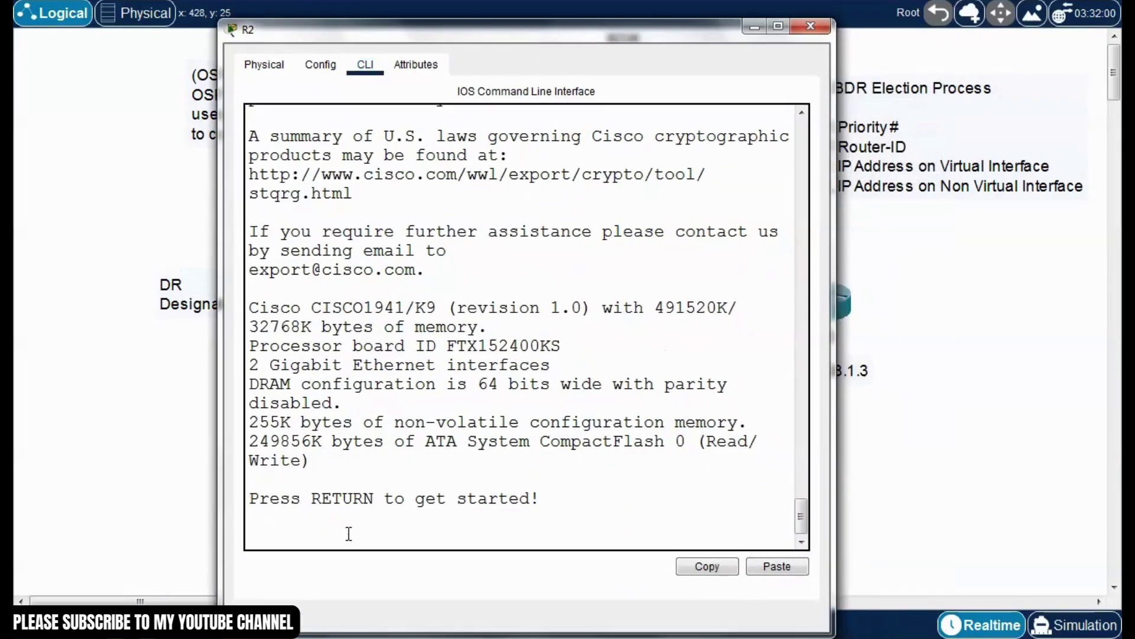
{"action": "key", "text": "Return"}
{"action": "type", "text": "enable"}
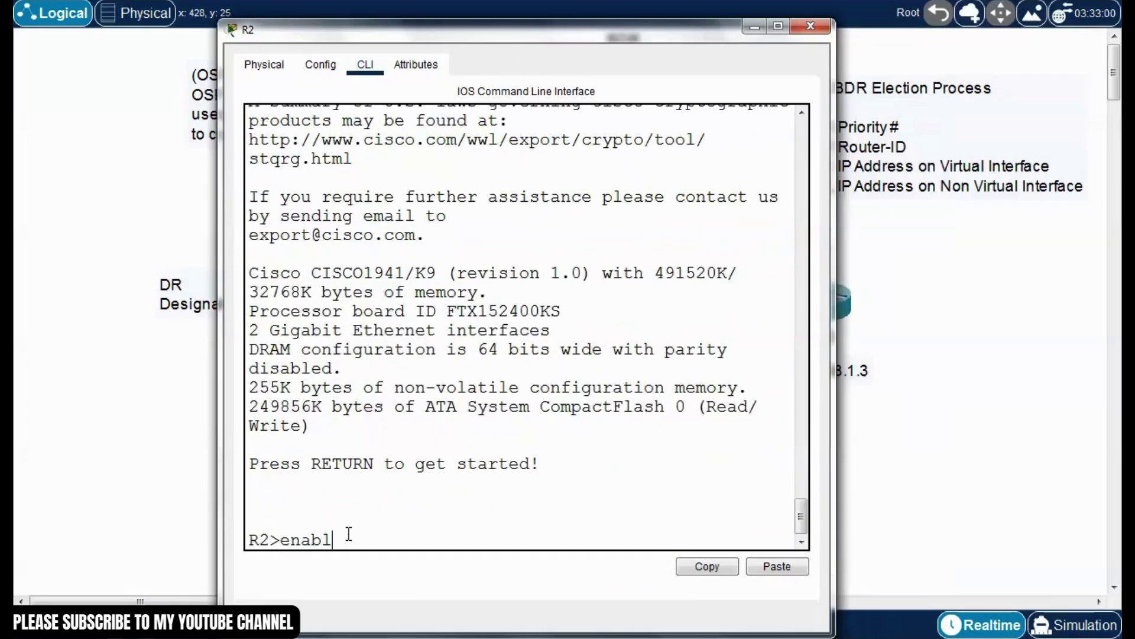
{"action": "key", "text": "Return"}
- Write out the clear ip ospf process command at R2's privileged prompt and close R2's window without running it
{"action": "type", "text": "cle"}
{"action": "key", "text": "BackSpace"}
{"action": "key", "text": "BackSpace"}
{"action": "type", "text": "lear"}
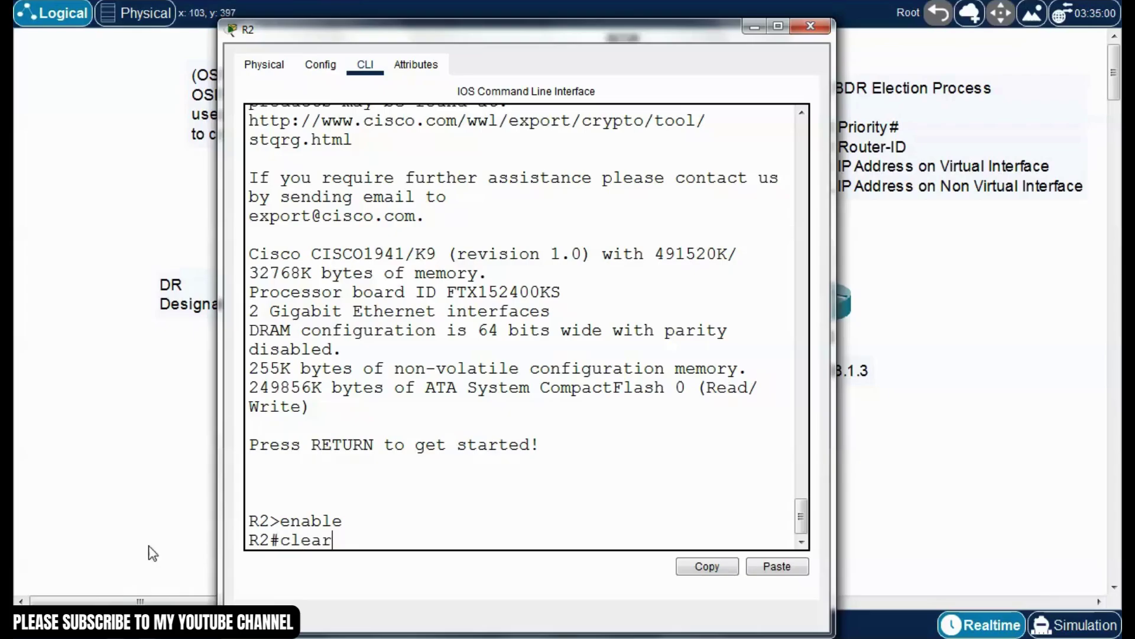
{"action": "type", "text": " ip os"}
{"action": "key", "text": "Tab"}
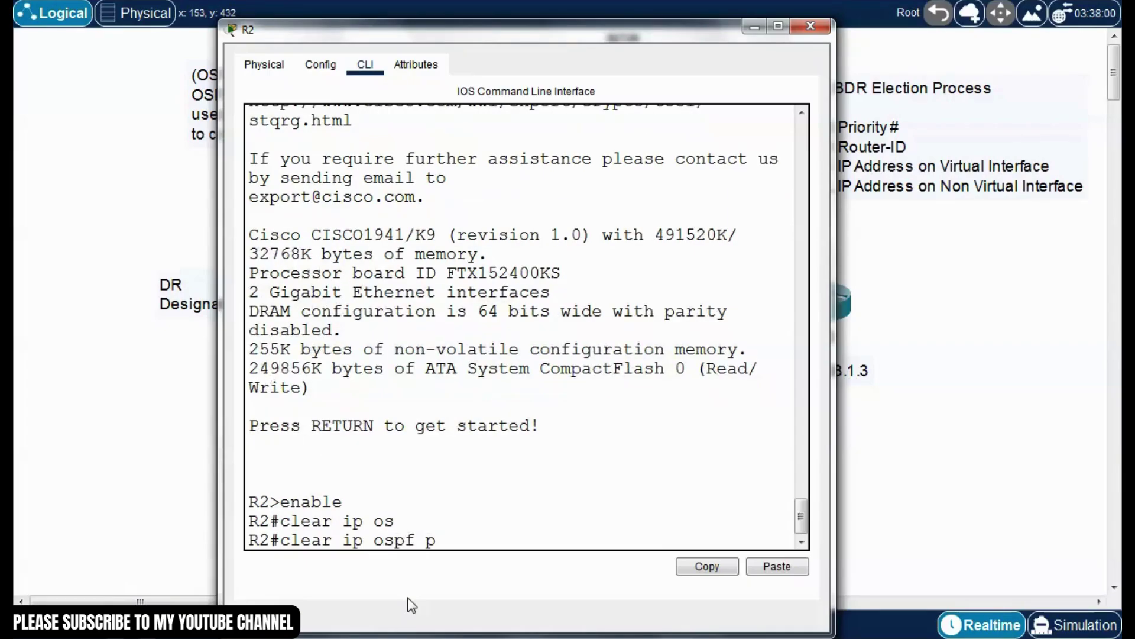
{"action": "type", "text": "r"}
{"action": "key", "text": "Tab"}
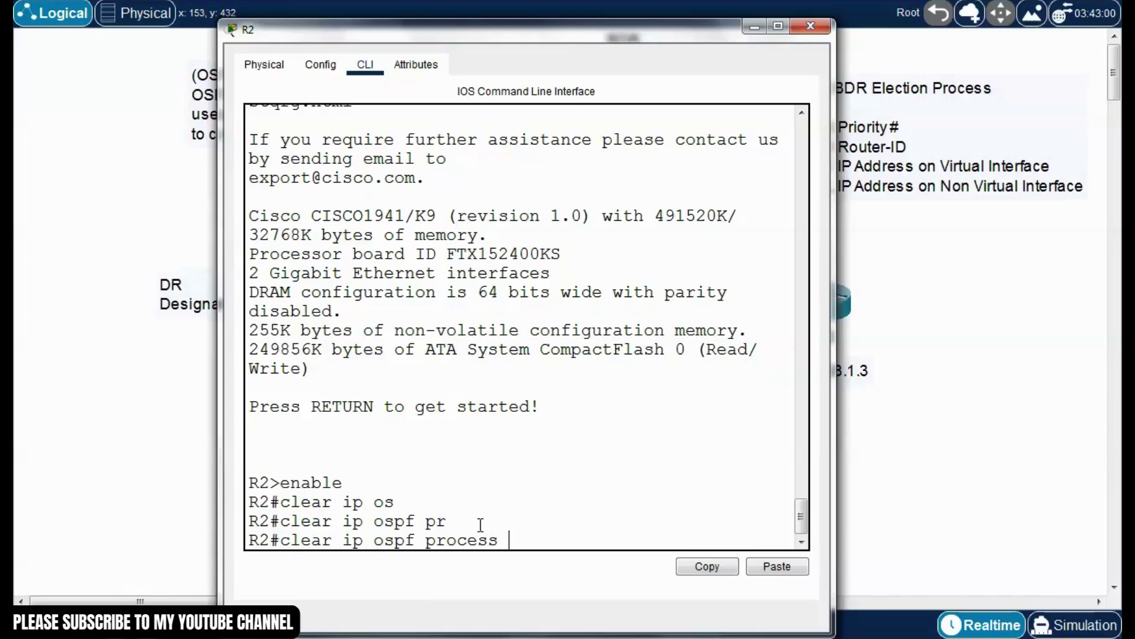
{"action": "left_click_drag", "start_coordinate": [538, 22], "coordinate": [587, 19]}
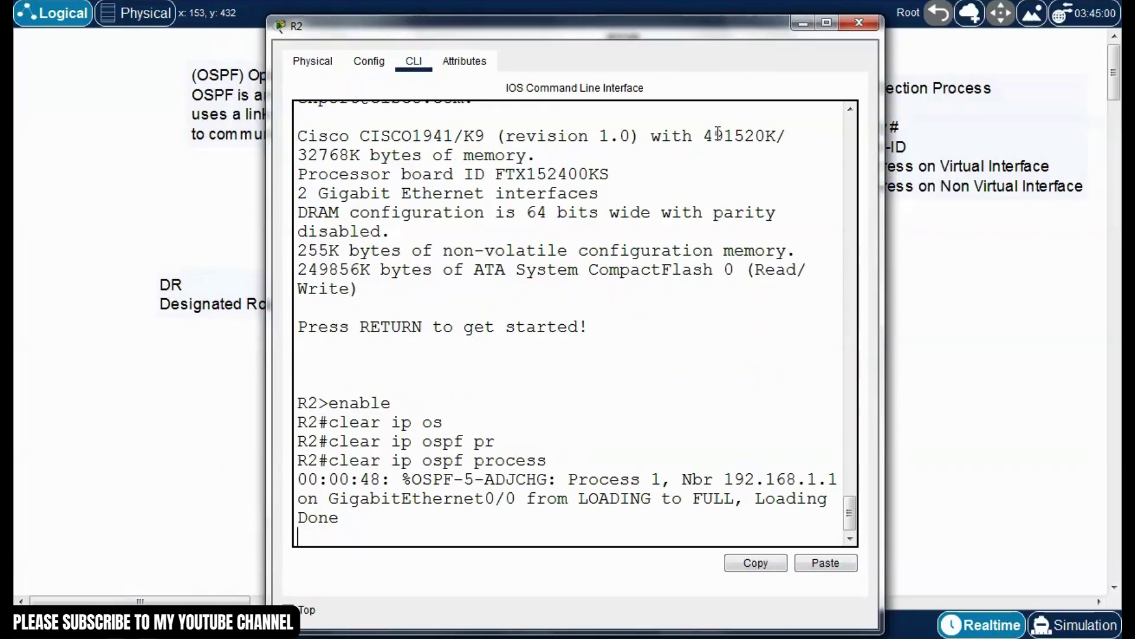
{"action": "left_click_drag", "start_coordinate": [699, 26], "coordinate": [711, 24]}
{"action": "left_click", "coordinate": [871, 21]}
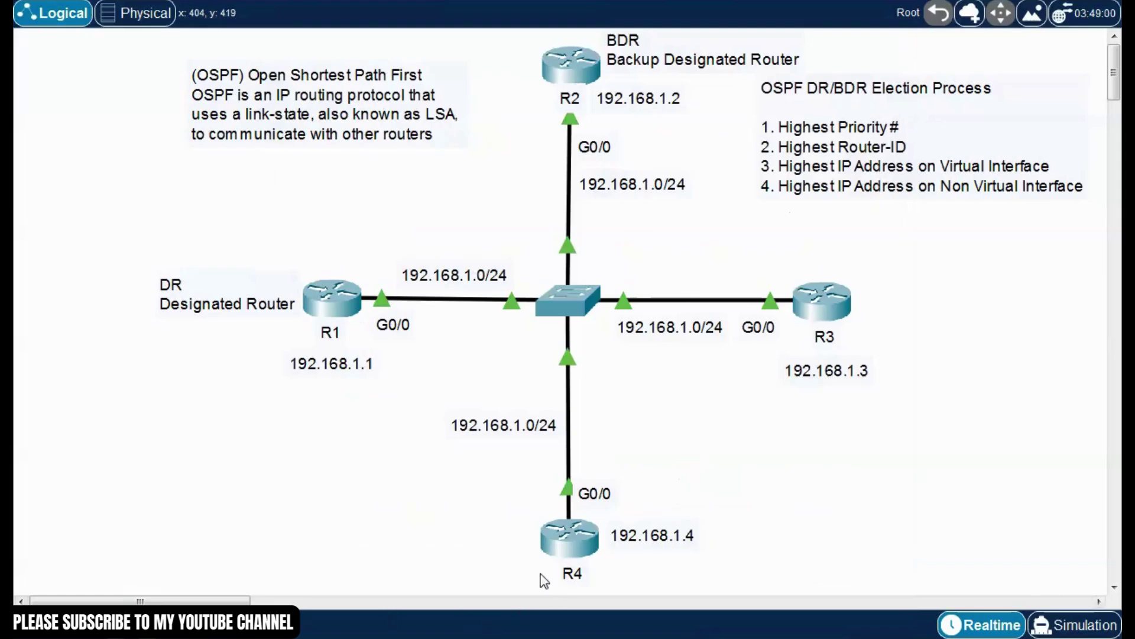
- Open the restarted R4's command line and enter privileged mode
{"action": "left_click", "coordinate": [584, 553]}
{"action": "left_click_drag", "start_coordinate": [616, 66], "coordinate": [592, 23]}
{"action": "key", "text": "Return"}
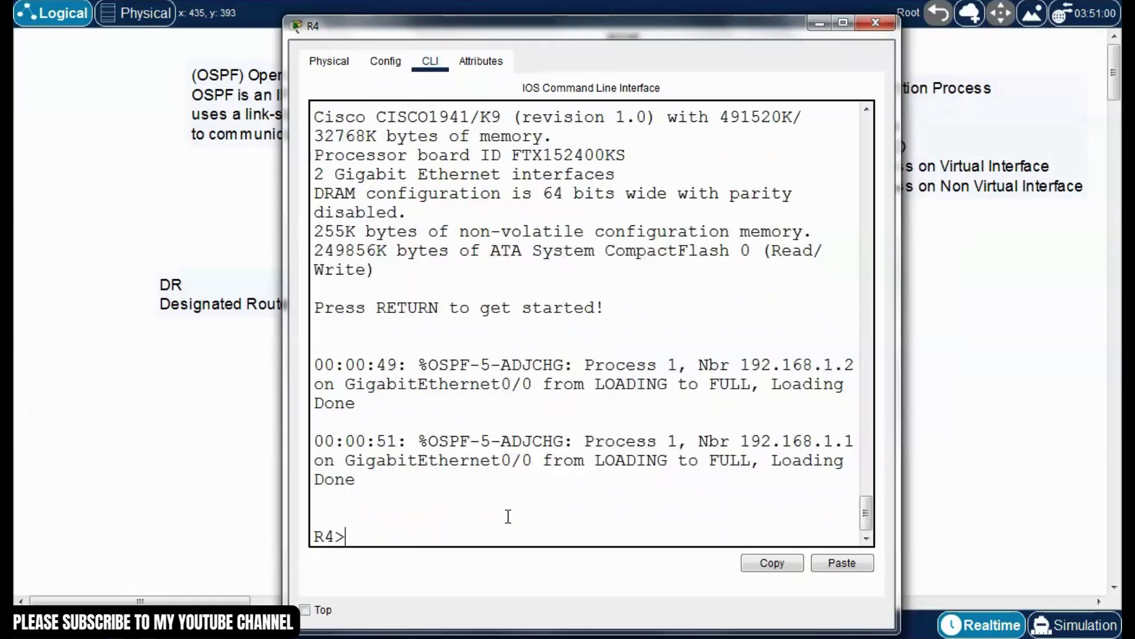
{"action": "type", "text": "enable"}
{"action": "key", "text": "Return"}
- Run show ip ospf neighbor on R4 and widen its window so the neighbor table is easier to read
{"action": "type", "text": "show ip os"}
{"action": "key", "text": "Tab"}
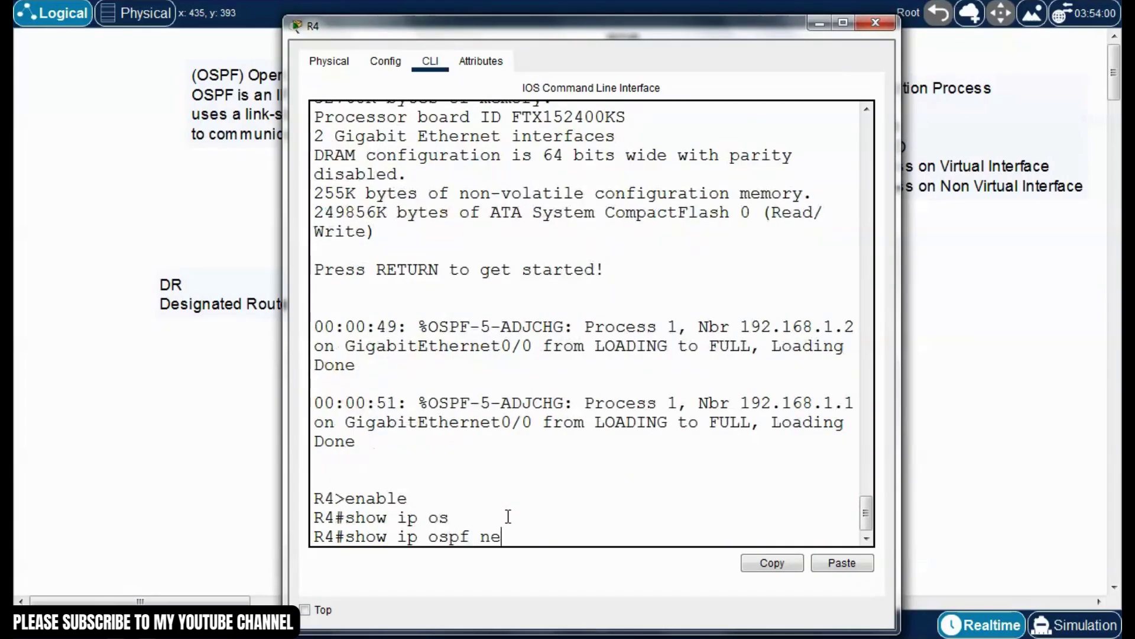
{"action": "type", "text": "ne"}
{"action": "key", "text": "Tab"}
{"action": "key", "text": "Return"}
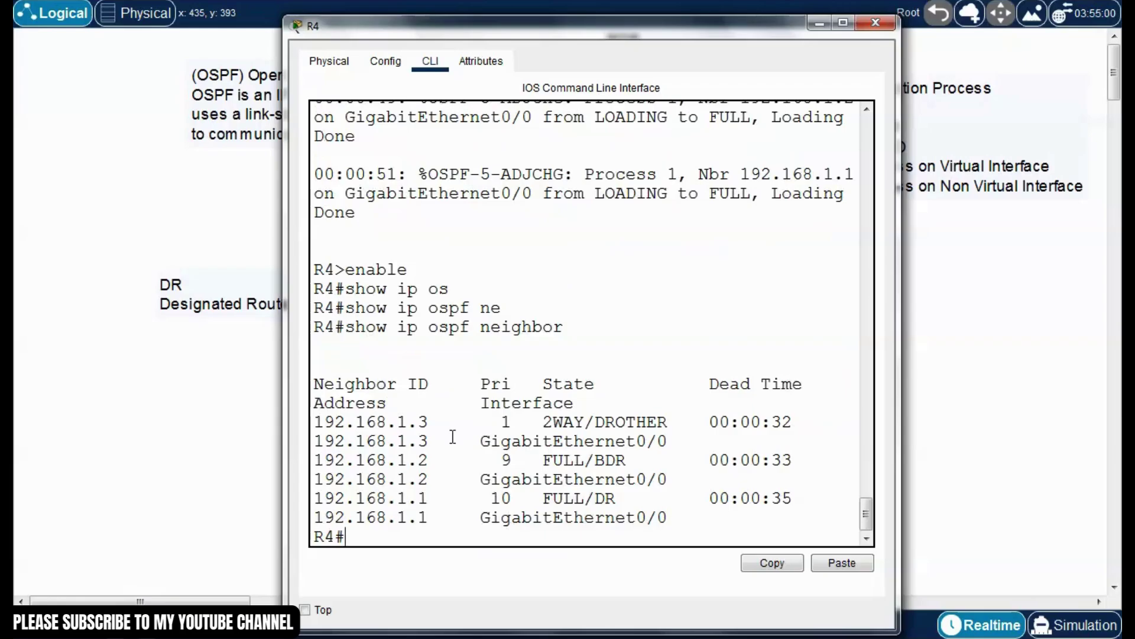
{"action": "left_click_drag", "start_coordinate": [285, 408], "coordinate": [114, 384]}
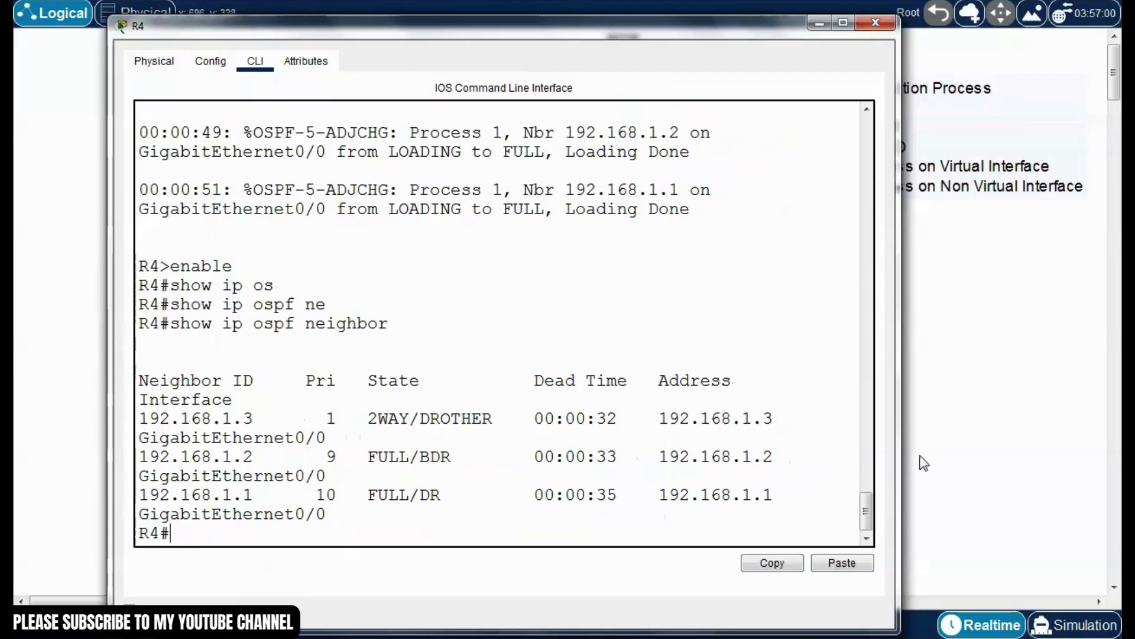
{"action": "left_click_drag", "start_coordinate": [898, 445], "coordinate": [949, 450]}
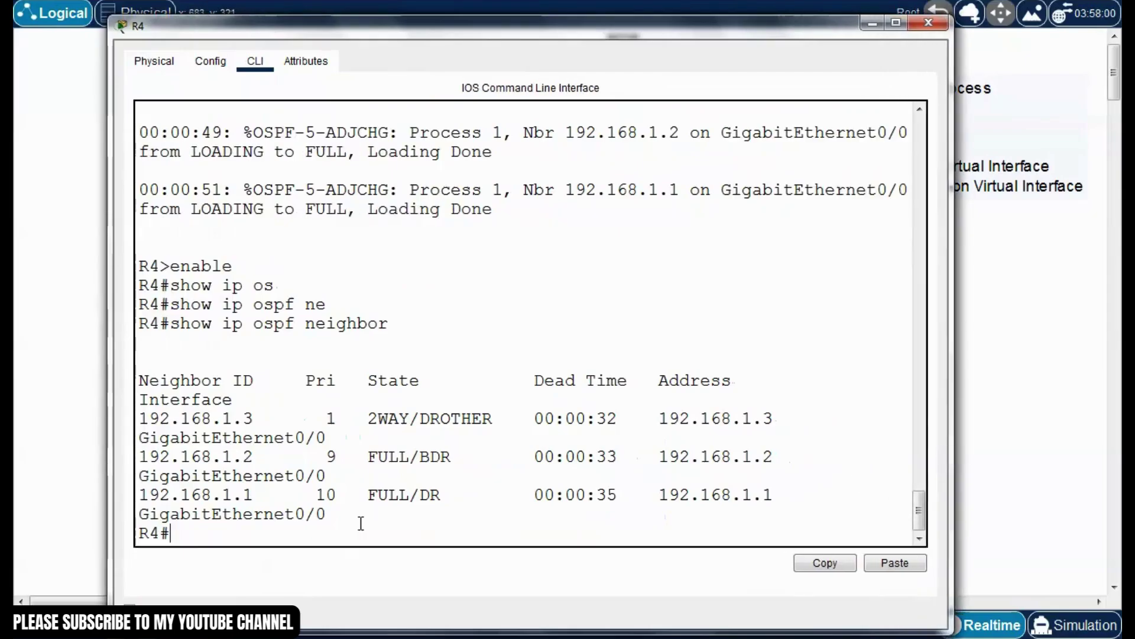
- Examine the priority and state of neighbor 192.168.1.1 in R4's OSPF neighbor table
{"action": "left_click_drag", "start_coordinate": [263, 493], "coordinate": [133, 492]}
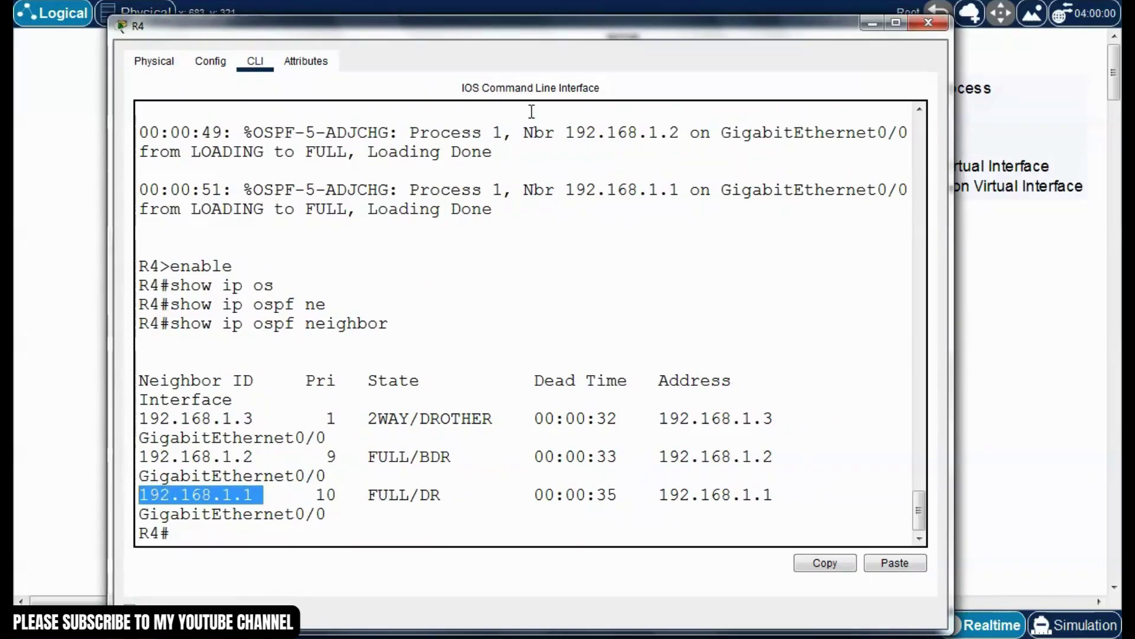
{"action": "left_click_drag", "start_coordinate": [573, 30], "coordinate": [525, 102]}
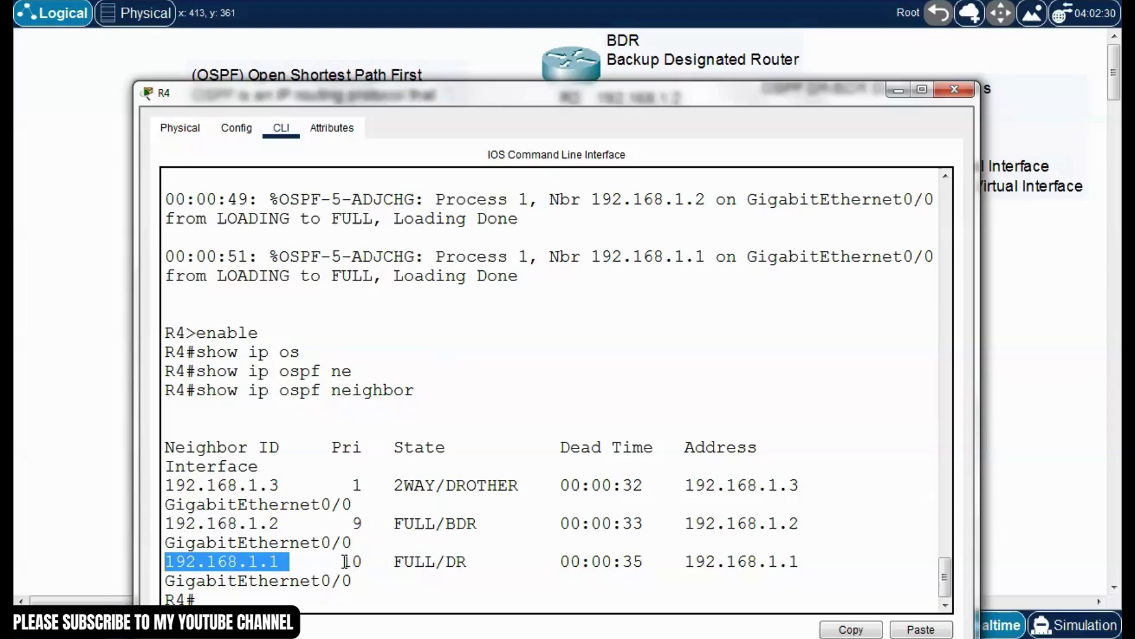
{"action": "left_click_drag", "start_coordinate": [341, 561], "coordinate": [363, 562]}
{"action": "left_click", "coordinate": [378, 565]}
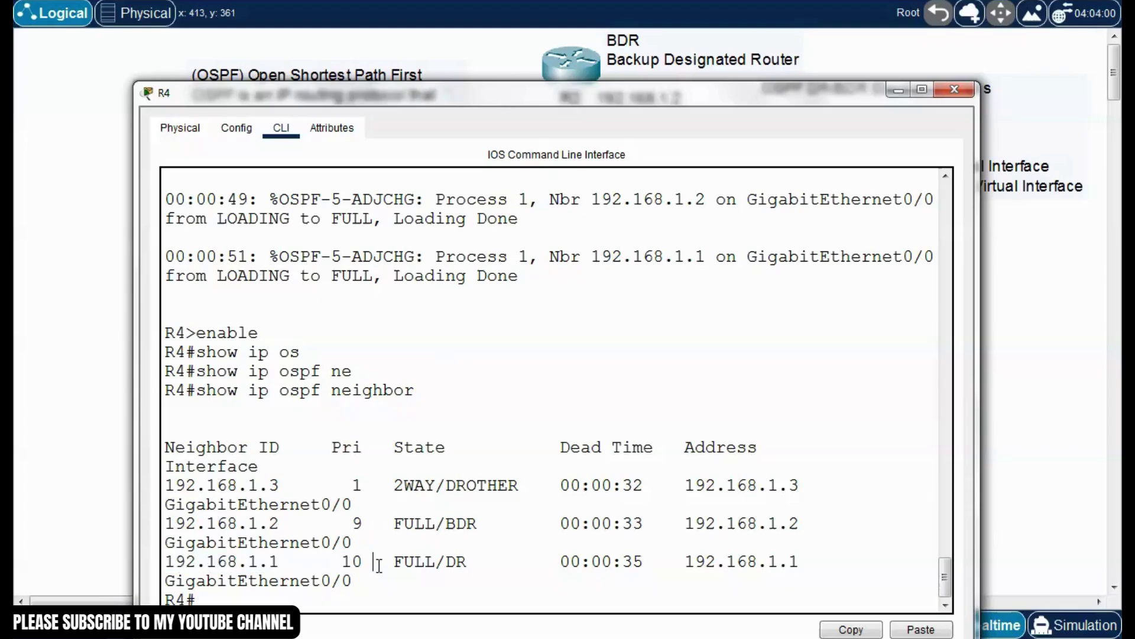
{"action": "left_click_drag", "start_coordinate": [471, 559], "coordinate": [384, 562]}
{"action": "left_click", "coordinate": [415, 565]}
{"action": "left_click_drag", "start_coordinate": [467, 562], "coordinate": [431, 562]}
{"action": "left_click", "coordinate": [428, 563]}
- Check the priority and state of neighbor 192.168.1.2 in R4's neighbor table and close R4's window
{"action": "left_click_drag", "start_coordinate": [290, 525], "coordinate": [166, 524]}
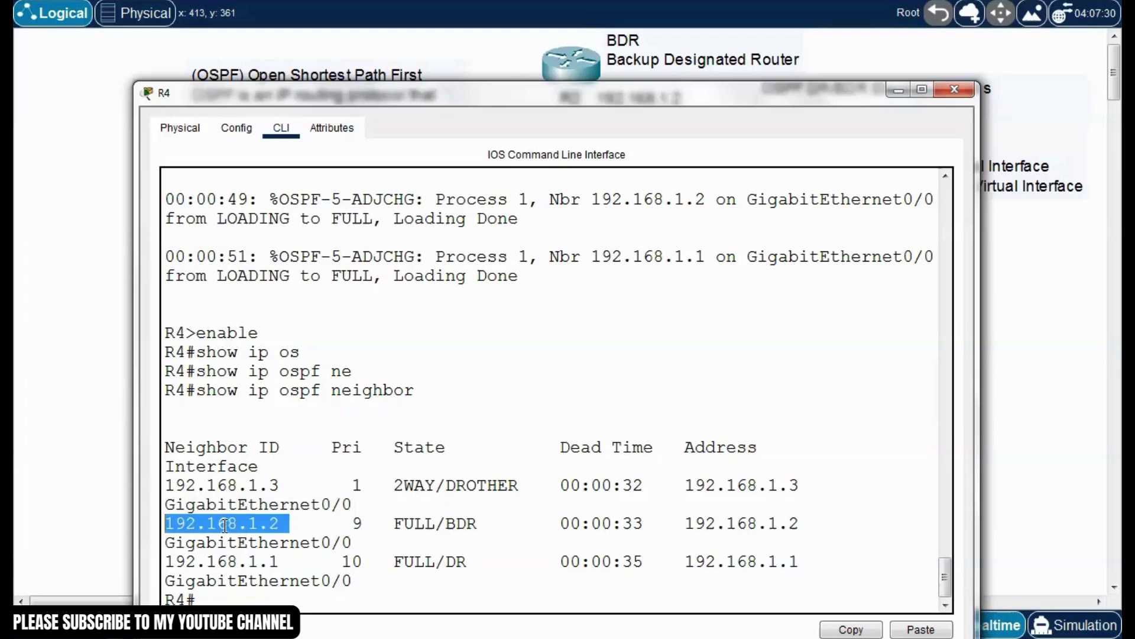
{"action": "left_click", "coordinate": [322, 523]}
{"action": "left_click_drag", "start_coordinate": [362, 523], "coordinate": [344, 524]}
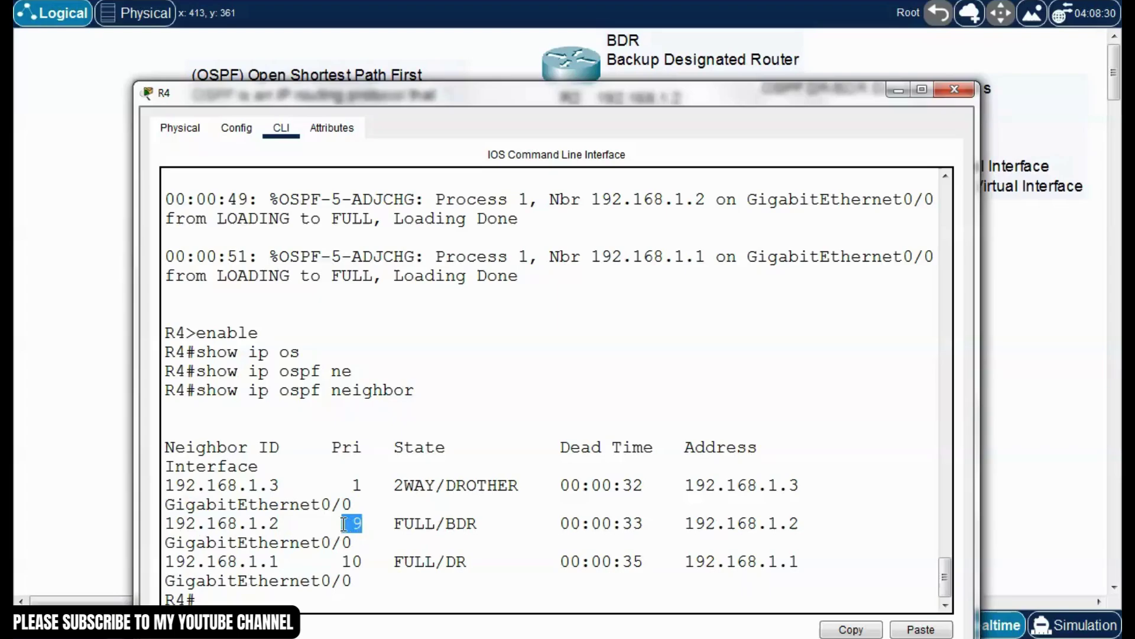
{"action": "left_click", "coordinate": [390, 525]}
{"action": "left_click_drag", "start_coordinate": [394, 524], "coordinate": [478, 524]}
{"action": "left_click_drag", "start_coordinate": [623, 98], "coordinate": [636, 47]}
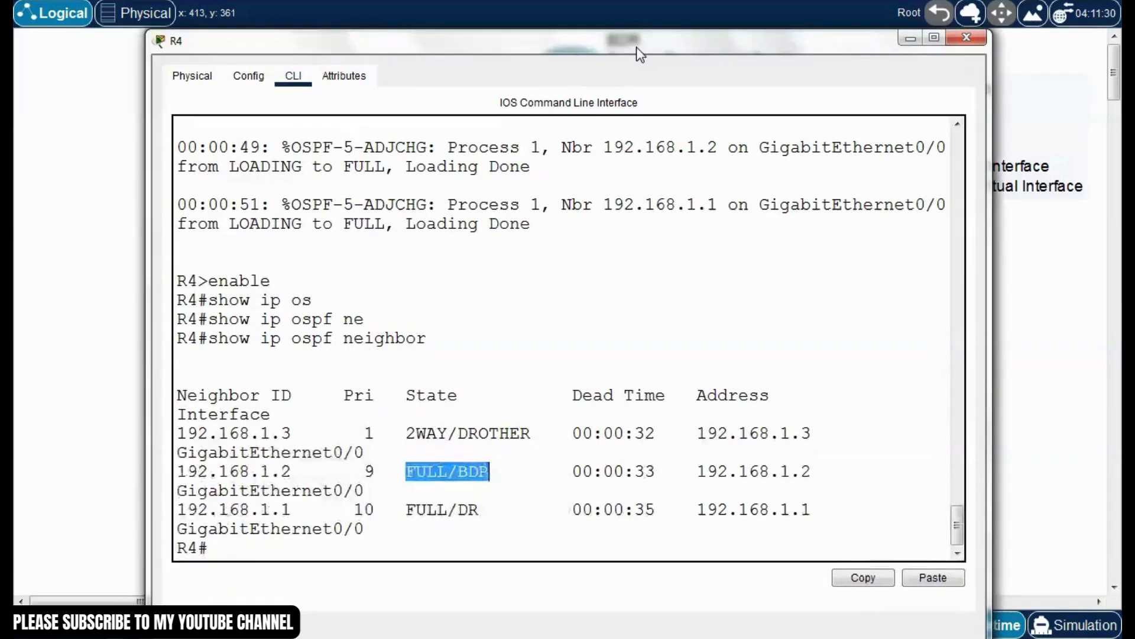
{"action": "left_click", "coordinate": [967, 39]}
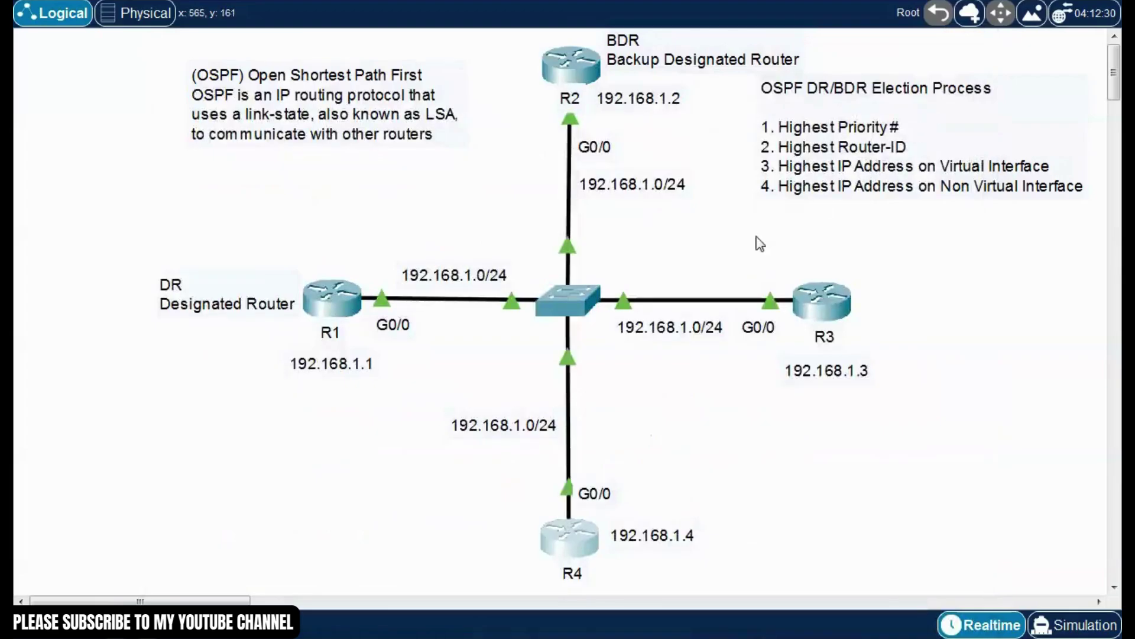